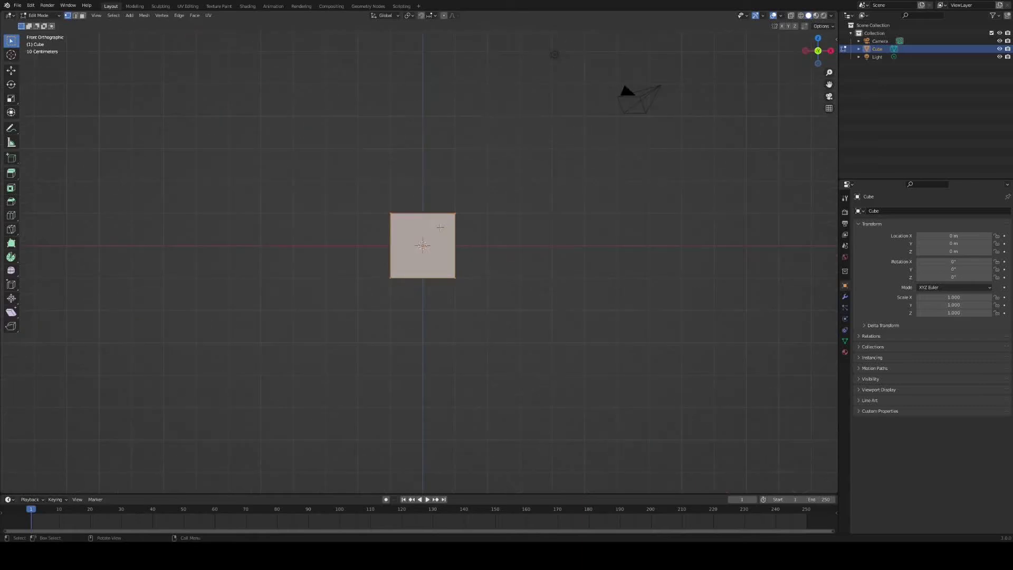
Split the cube down its middle with a vertical loop cut and raise the centre top edge into a roof ridge.
key("g")
key("g")
key("alt+z")
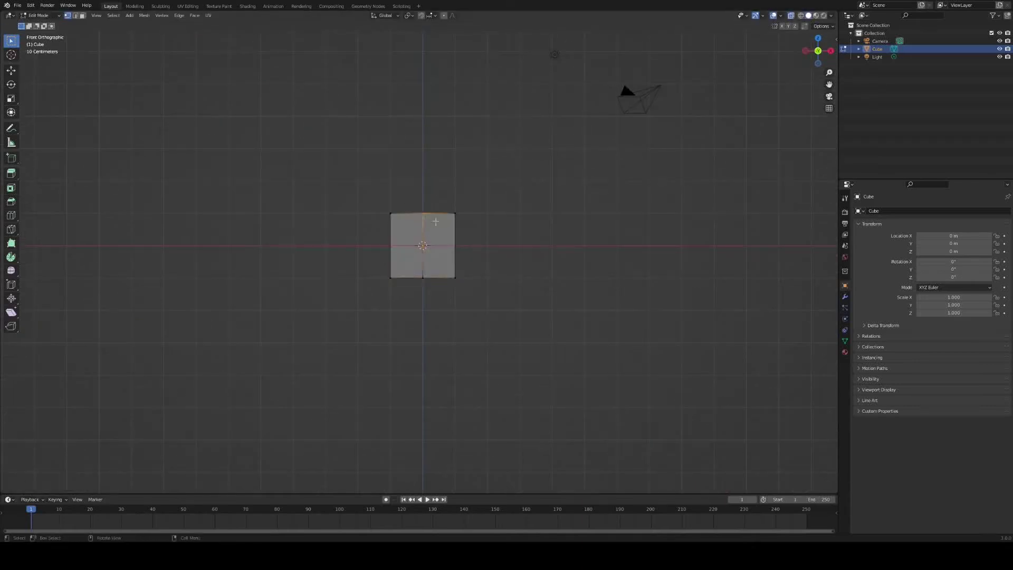
key("g")
left_click(436, 187)
Move the cube's bottom vertices up to shorten the house walls, and clear the selection.
left_click_drag(373, 270, 485, 304)
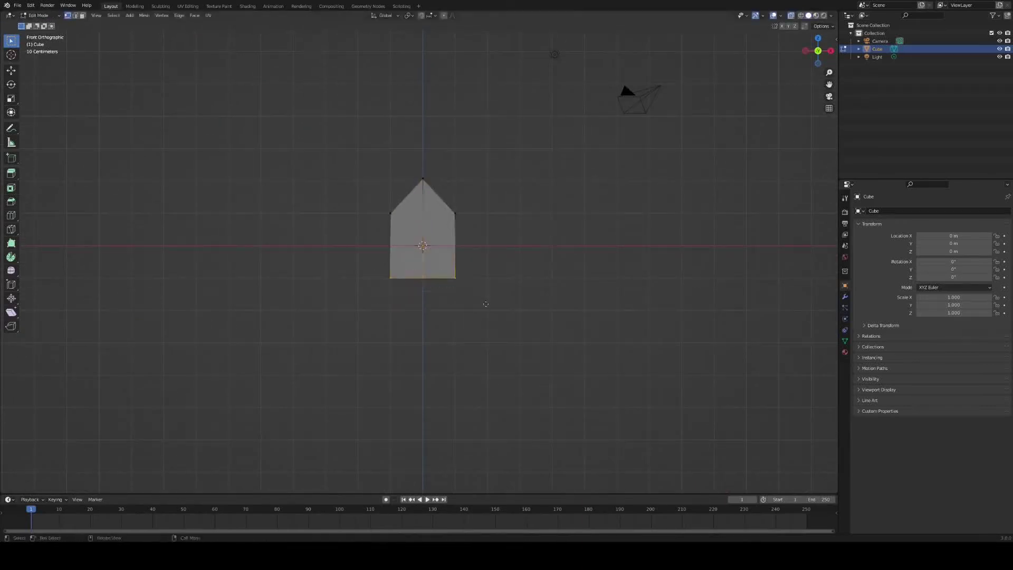
key("g")
left_click(481, 228)
middle_click_drag(481, 228, 412, 254)
left_click(505, 193)
Rename the cube's material to housebase and add a second material named beach.
left_click(845, 353)
double_click(881, 244)
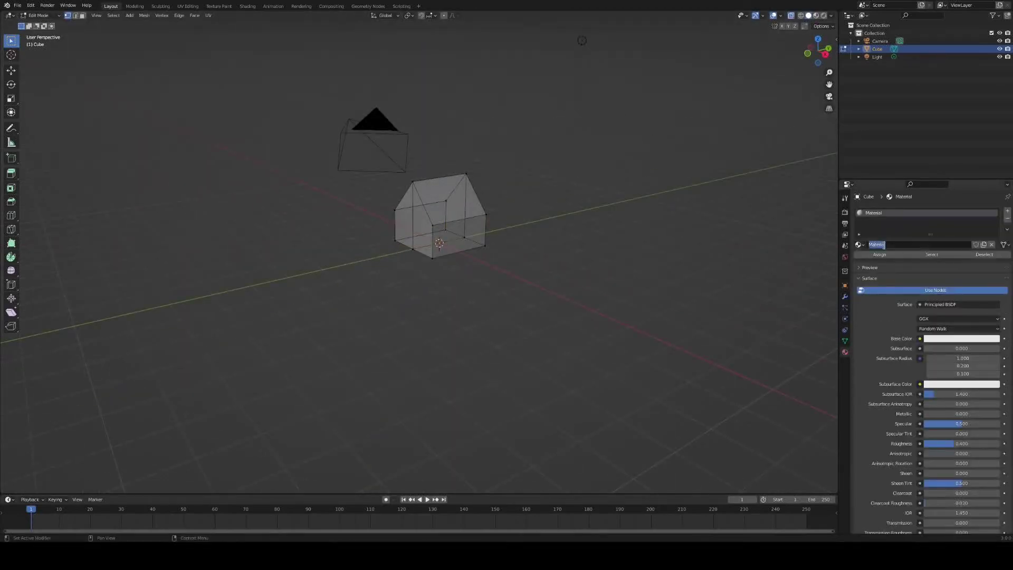
left_click(1007, 210)
left_click(917, 260)
double_click(928, 260)
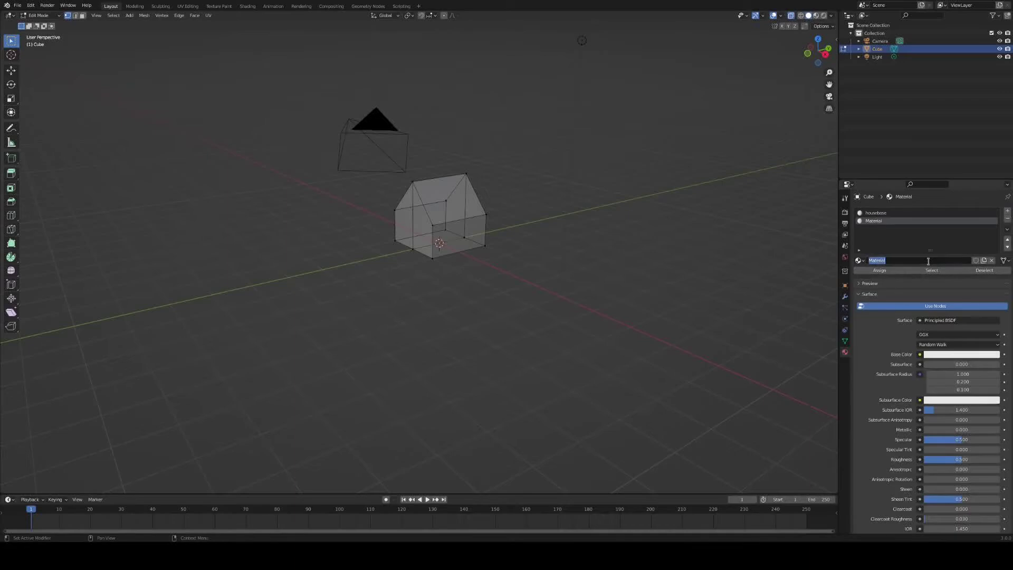
type("beach")
key("Return")
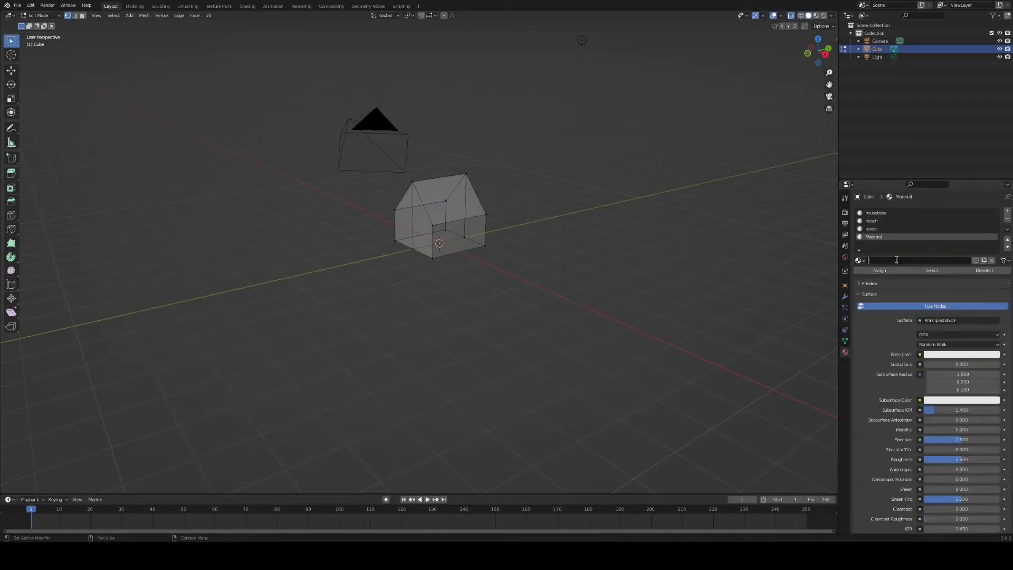
Add materials named water, wood and housedetails, and make the base colour of housedetails white.
left_click(1007, 211)
double_click(903, 261)
left_click(892, 214)
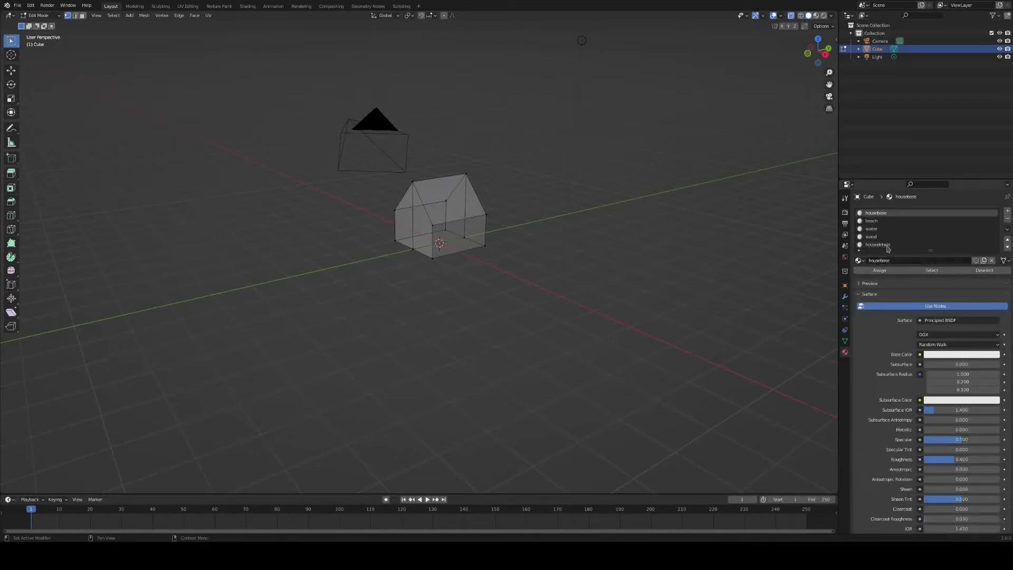
left_click(887, 245)
left_click(959, 355)
Give the wood material an orange-brown base colour, set its specular to 1.000 and raise its roughness.
left_click(887, 236)
left_click(959, 354)
left_click(952, 293)
scroll(951, 295, "down", 6)
scroll(951, 294, "down", 5)
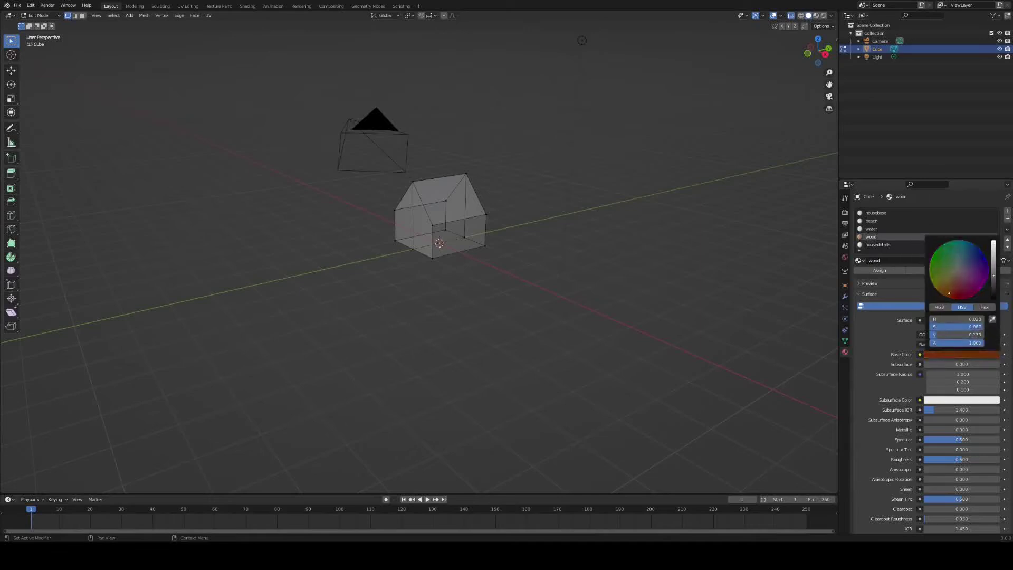
scroll(949, 294, "up", 5)
left_click(948, 293)
scroll(891, 337, "down", 6)
left_click_drag(949, 344, 989, 344)
scroll(955, 348, "up", 6)
left_click_drag(961, 459, 990, 460)
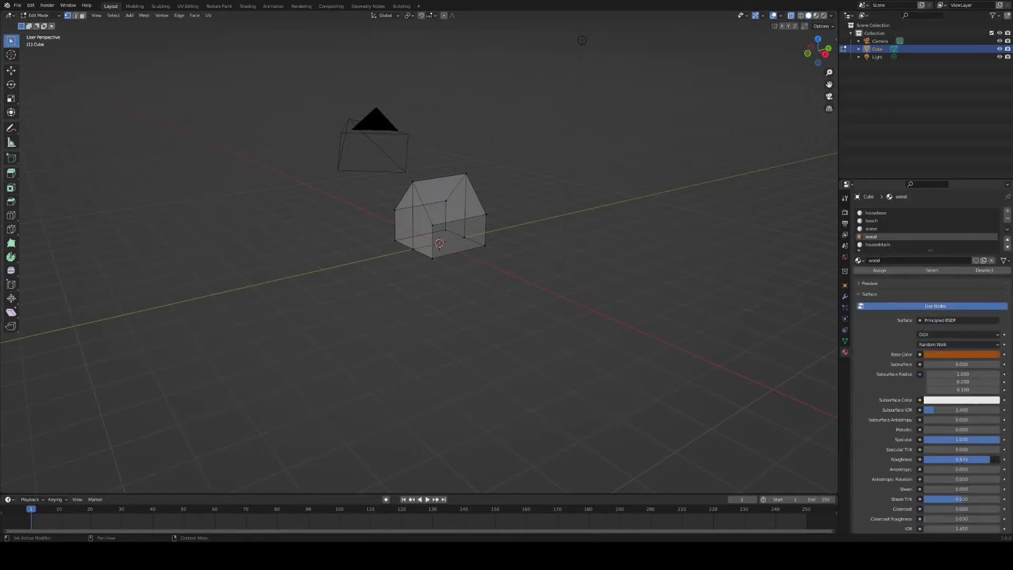
Give the water material a bright cyan-blue base colour with specular and roughness at 1.000.
left_click(876, 229)
left_click(963, 355)
left_click(963, 260)
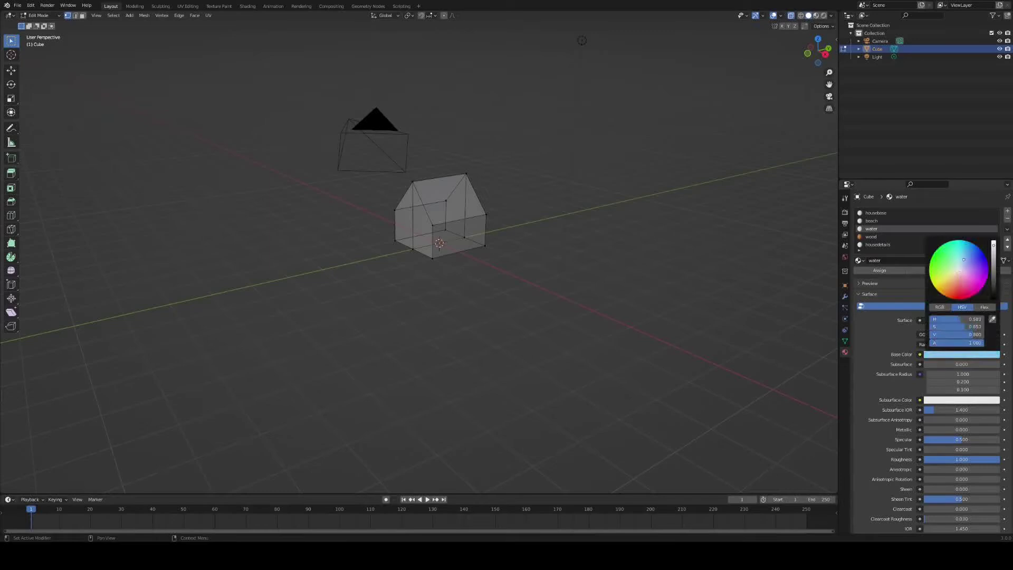
left_click_drag(956, 439, 992, 440)
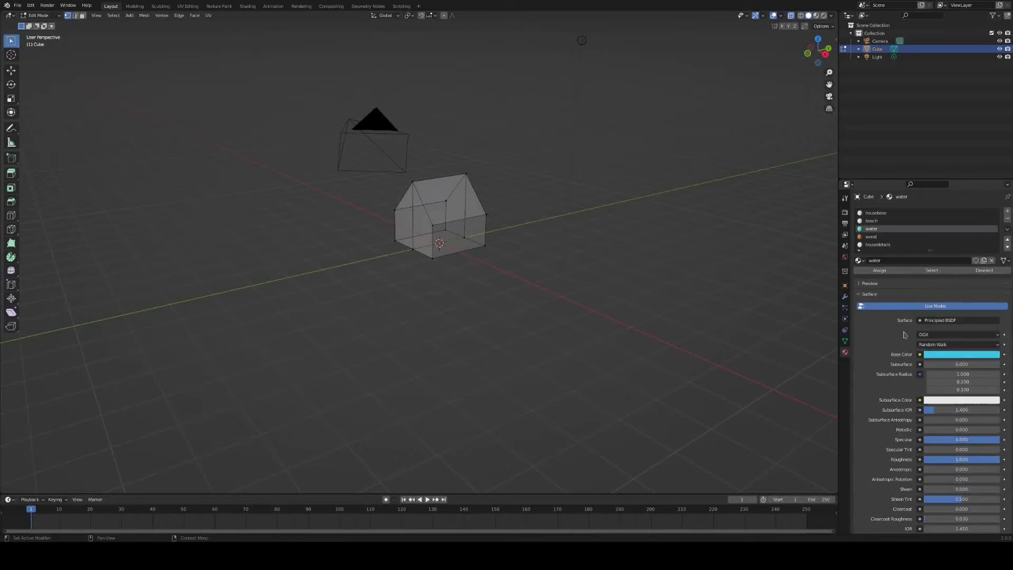
Give the beach material a sandy beige base colour.
left_click(875, 221)
left_click(961, 354)
left_click_drag(941, 284, 958, 291)
Give the housebase material a red base colour and set its specular and roughness to 0.000.
left_click(877, 213)
left_click(957, 354)
left_click(956, 291)
left_click(993, 260)
left_click(953, 290)
left_click(957, 355)
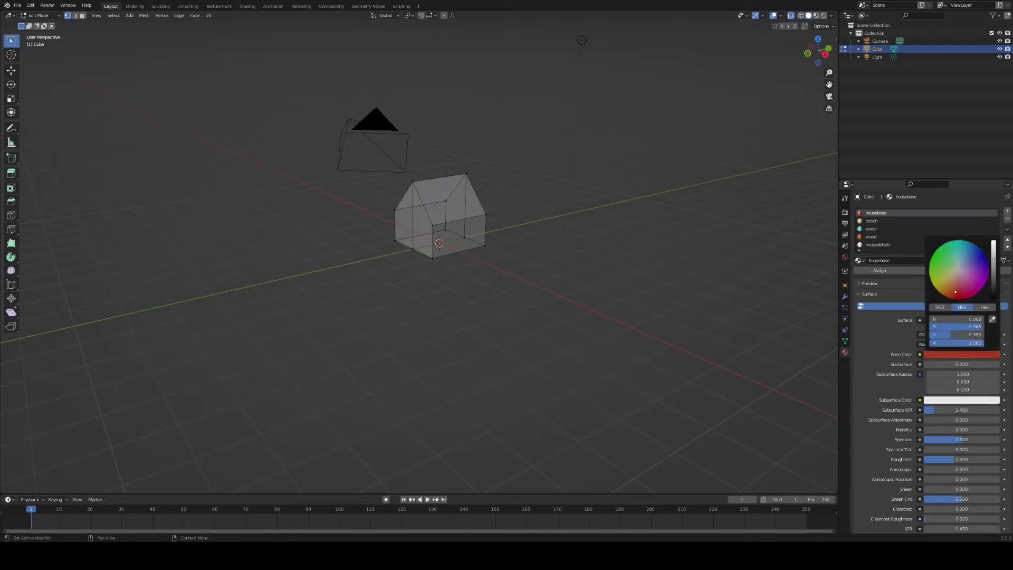
left_click_drag(964, 439, 924, 439)
left_click_drag(963, 459, 924, 460)
scroll(963, 447, "down", 3)
scroll(963, 447, "up", 3)
Switch the viewport to rendered shading.
key("z")
mouse_move(434, 174)
middle_mouse_down()
mouse_move(479, 172)
mouse_move(422, 167)
middle_mouse_up()
key("z")
left_click(463, 118)
Select the upper roof vertices of the house and bevel their edges into narrow strips.
left_click_drag(364, 148, 533, 223)
scroll(568, 223, "up", 4)
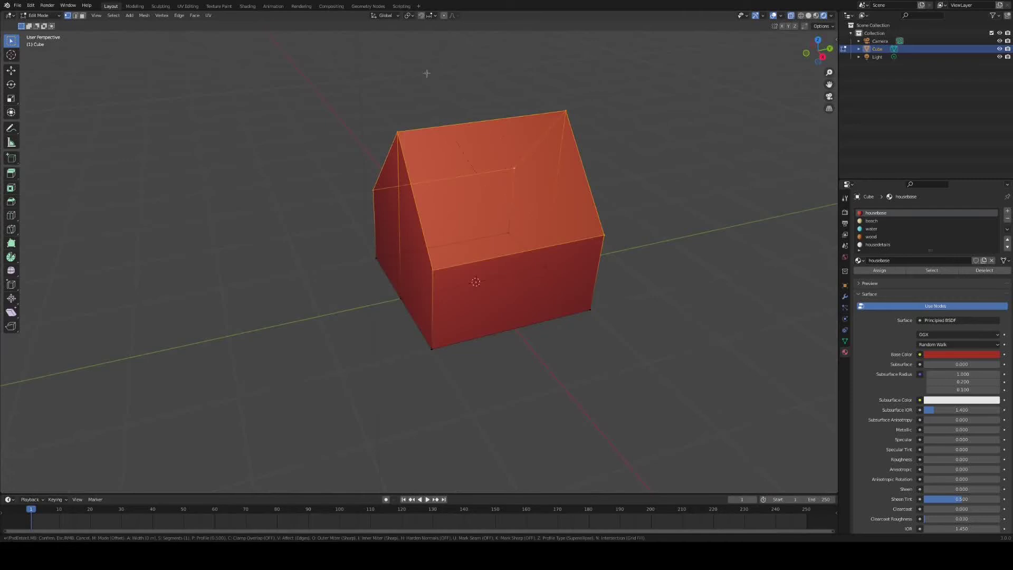
key("ctrl+b")
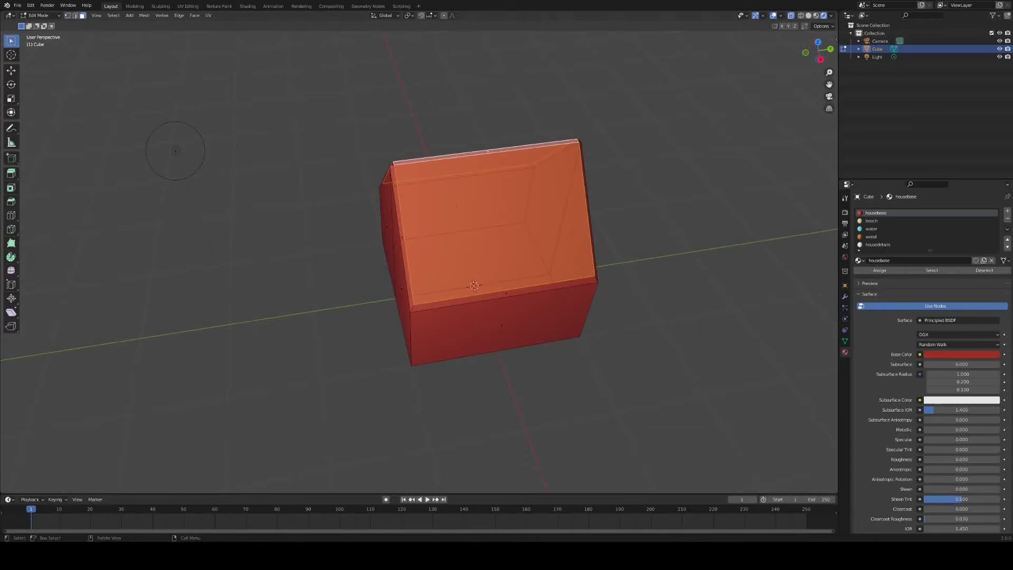
Scale and reposition the selected roof faces to shape a roof that overhangs the walls.
key("s")
left_click(520, 220)
middle_click_drag(520, 220, 615, 192)
key("g")
key("z")
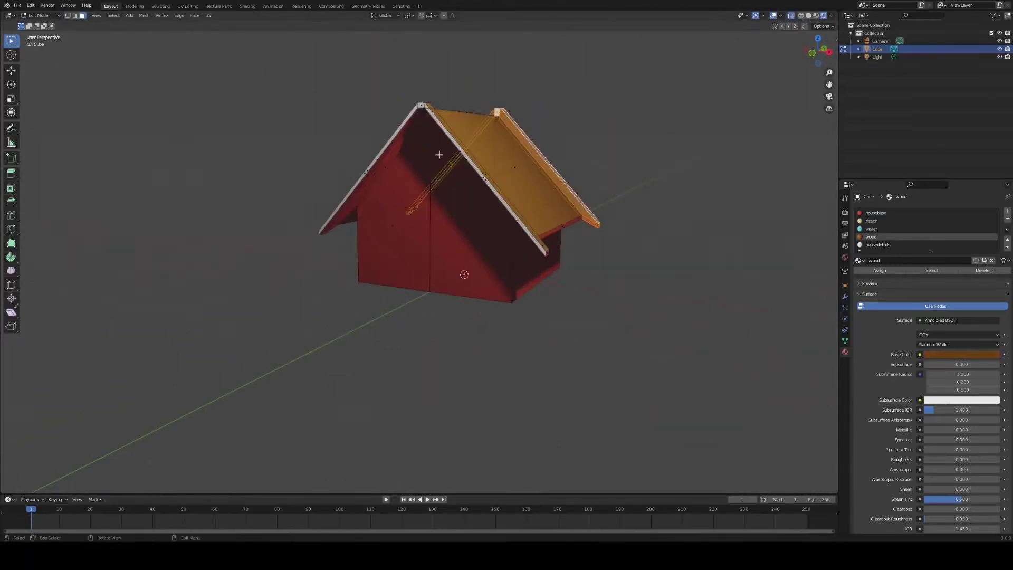
Select the roof trim faces along the gable end and assign the housedetails material to them.
middle_click_drag(660, 158, 724, 78)
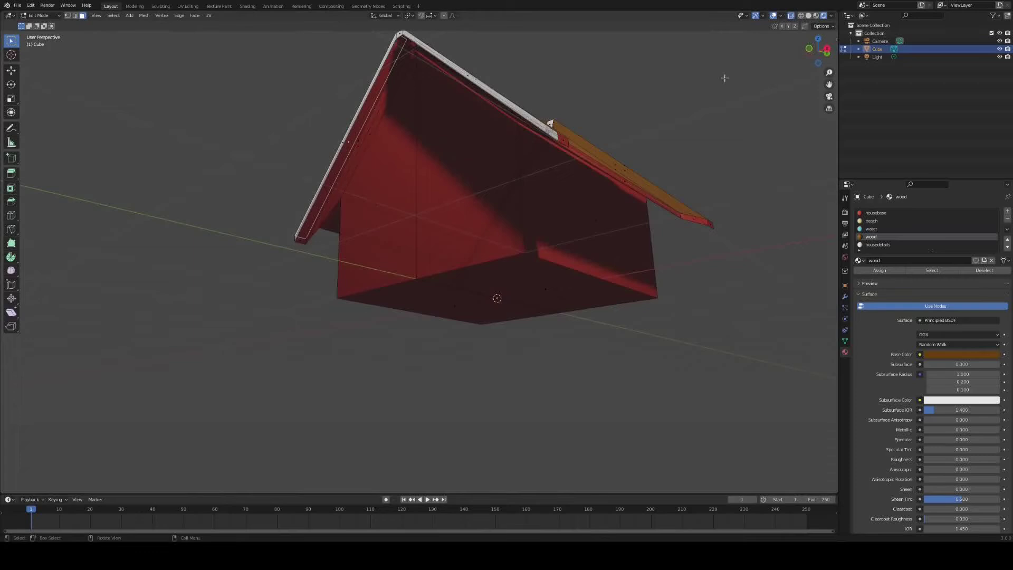
left_click(369, 99)
middle_click_drag(395, 118, 443, 117)
left_click(351, 146, "shift")
left_click(493, 78, "shift")
left_click(488, 77, "shift")
left_click(879, 245)
left_click(879, 271)
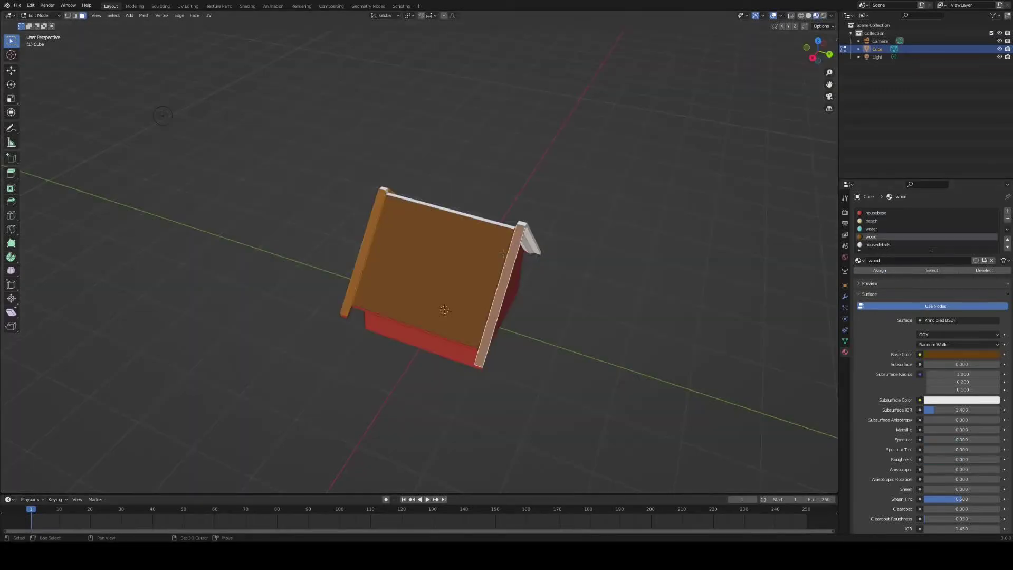
Assign the housedetails material to the remaining wood-coloured trim faces along the roof's sloping ends.
middle_click_drag(506, 264, 585, 221)
left_click(569, 197, "shift")
middle_click_drag(543, 158, 587, 101)
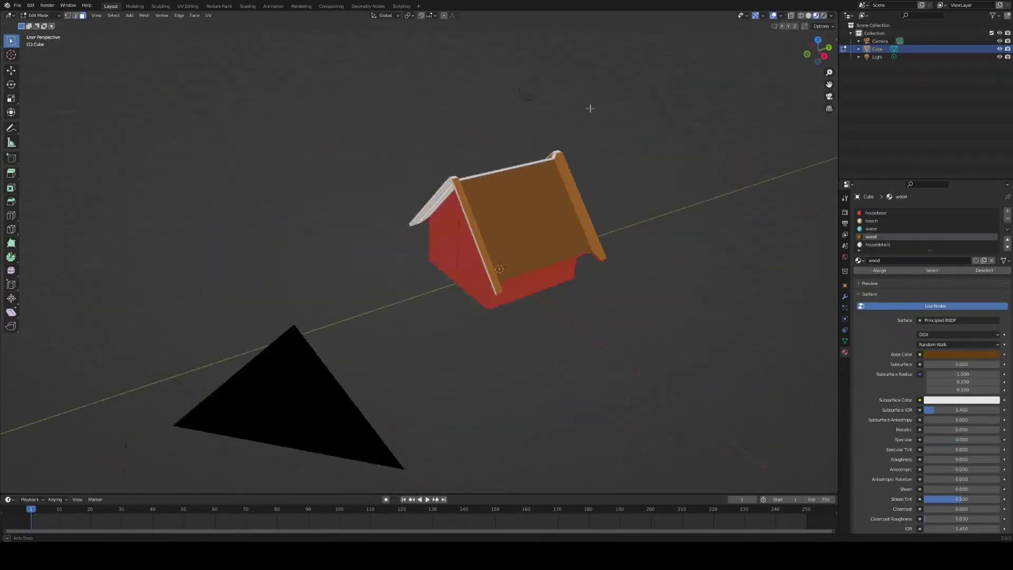
left_click(879, 245)
left_click(879, 270)
key("Tab")
middle_click_drag(528, 169, 426, 234)
Assign the housedetails material to the eave strip and the lower ends of the roof trim, and return to object mode.
key("Tab")
left_click(505, 284)
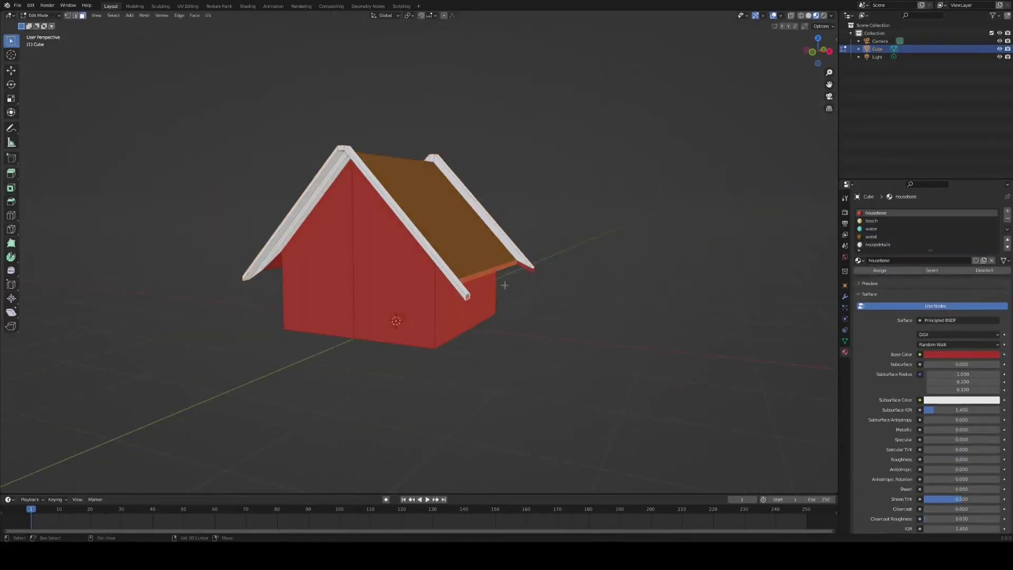
middle_click_drag(535, 269, 311, 240)
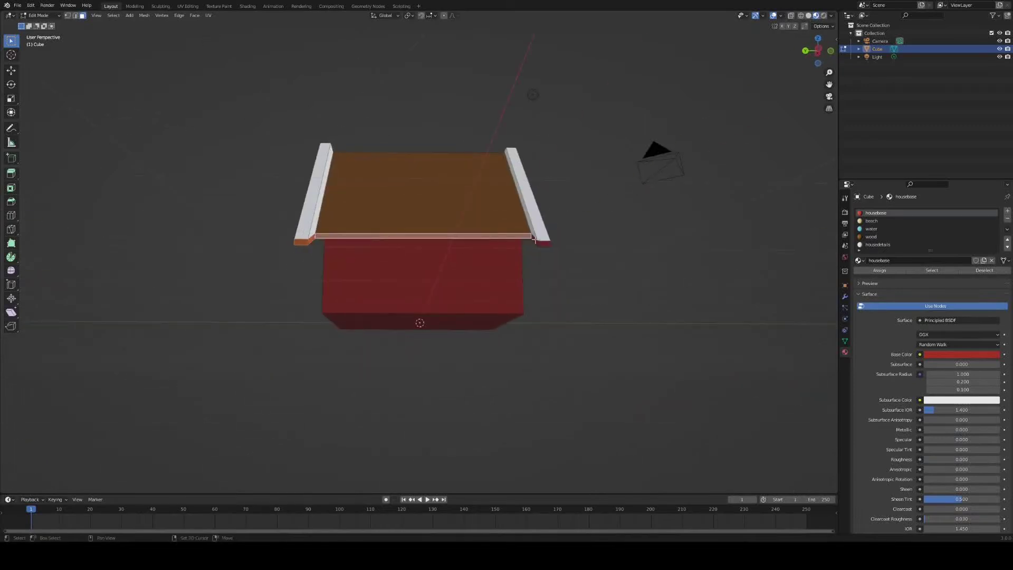
left_click(541, 243, "shift")
middle_click_drag(617, 232, 533, 246)
left_click(879, 244)
left_click(879, 270)
middle_click_drag(380, 206, 377, 227)
key("Tab")
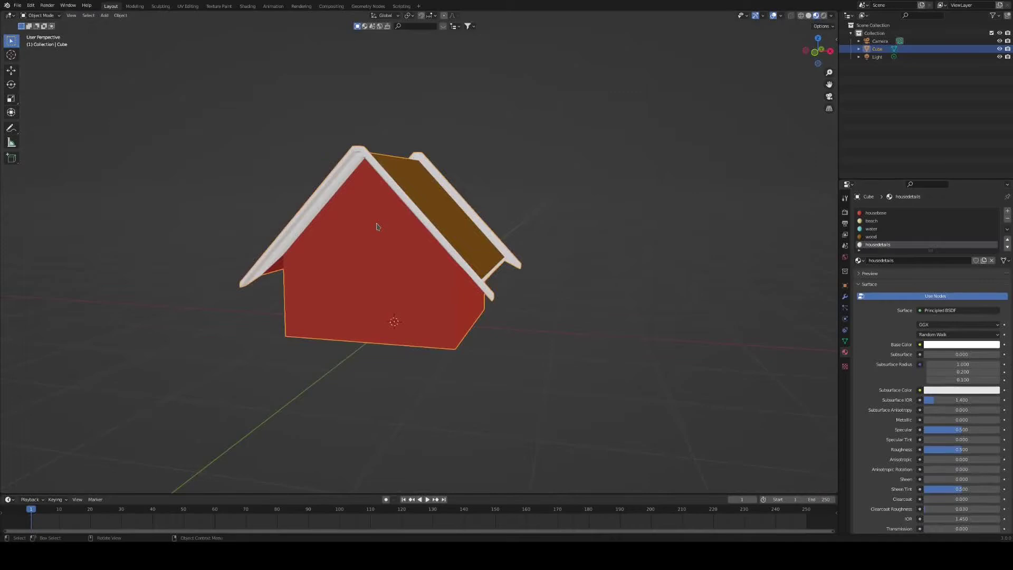
Add a small cylinder for the round window, with its flat side facing the front of the house.
left_click(612, 206)
key("shift+a")
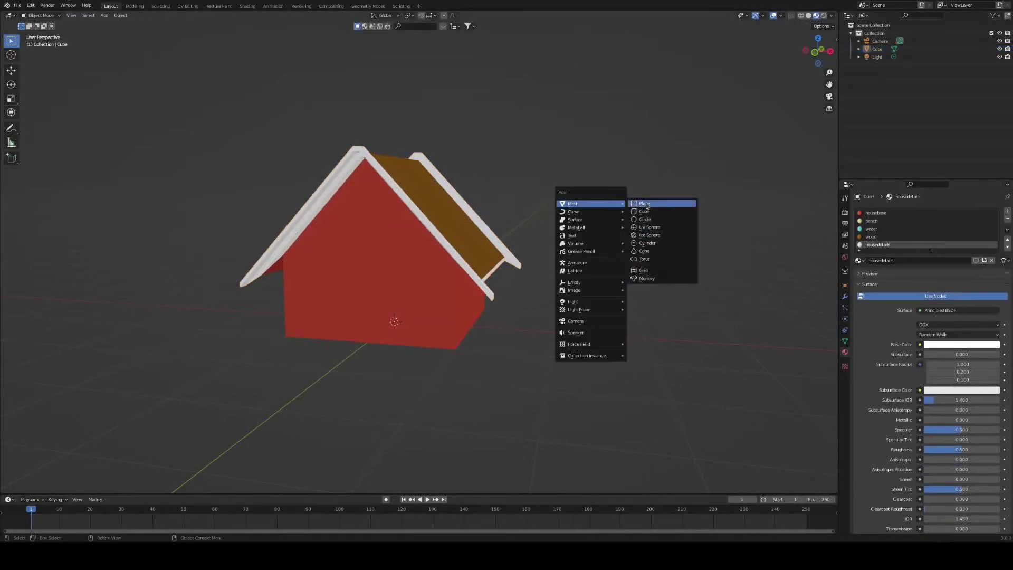
left_click(647, 242)
left_click(45, 489)
left_click_drag(103, 391, 107, 391)
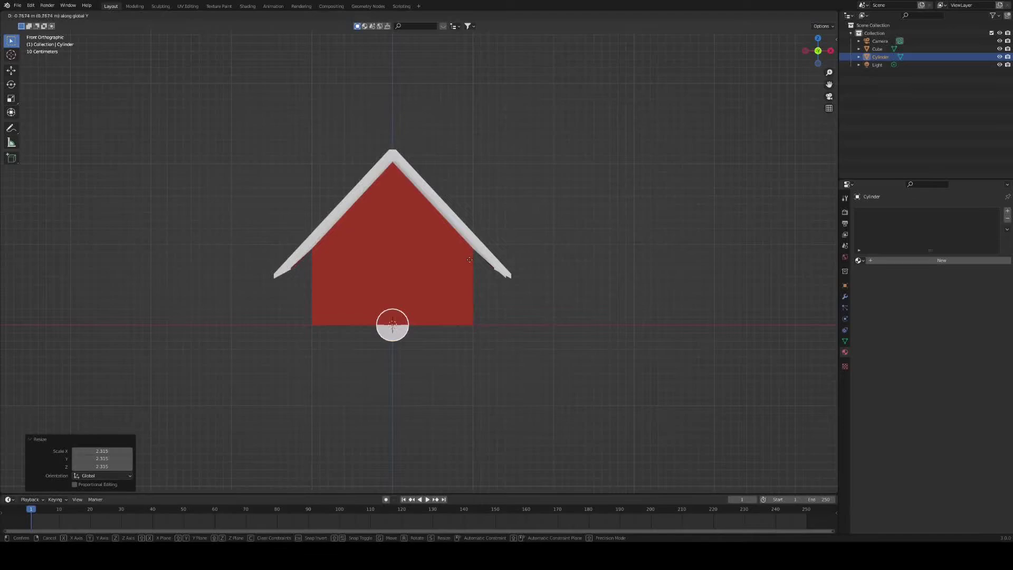
Move the cylinder along Y to the front gable wall and raise it about 1.41 m along Z.
left_click(606, 295)
middle_click_drag(607, 296, 522, 290)
key("g")
key("y")
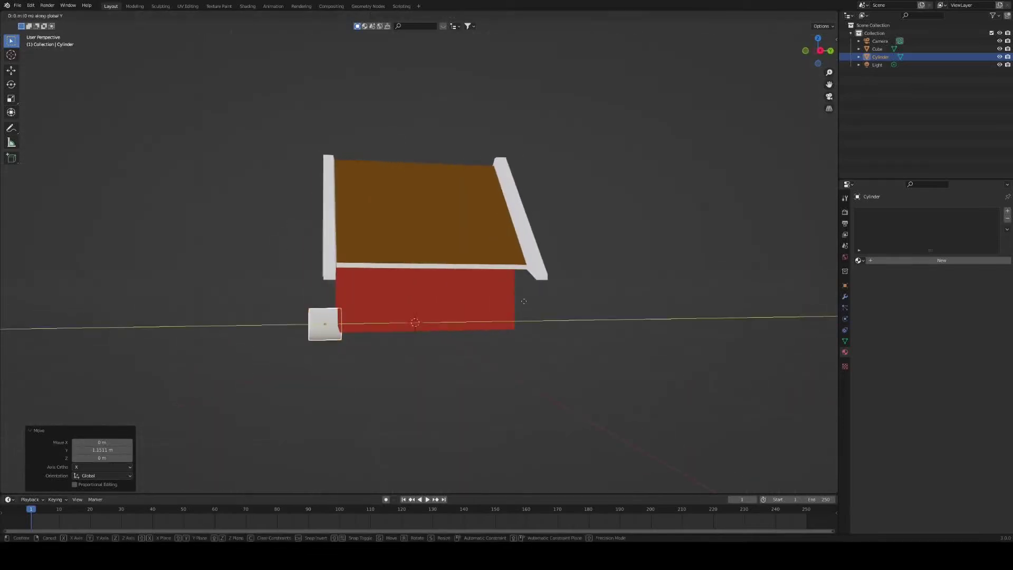
left_click(547, 301)
key("g")
key("z")
left_click(407, 210)
middle_click_drag(343, 241, 421, 243)
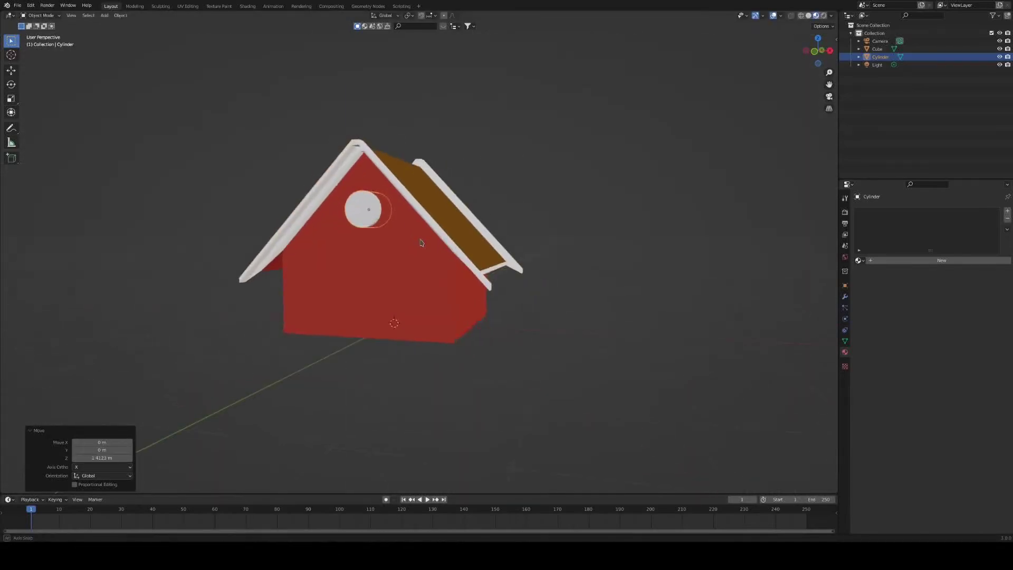
Extrude the cylinder's front rim in place and scale it to 0.748 to form a ring-shaped window frame.
left_click(364, 209)
left_click(363, 209)
key("Tab")
middle_click_drag(363, 209, 390, 237)
scroll(390, 232, "up", 3)
left_click(389, 227)
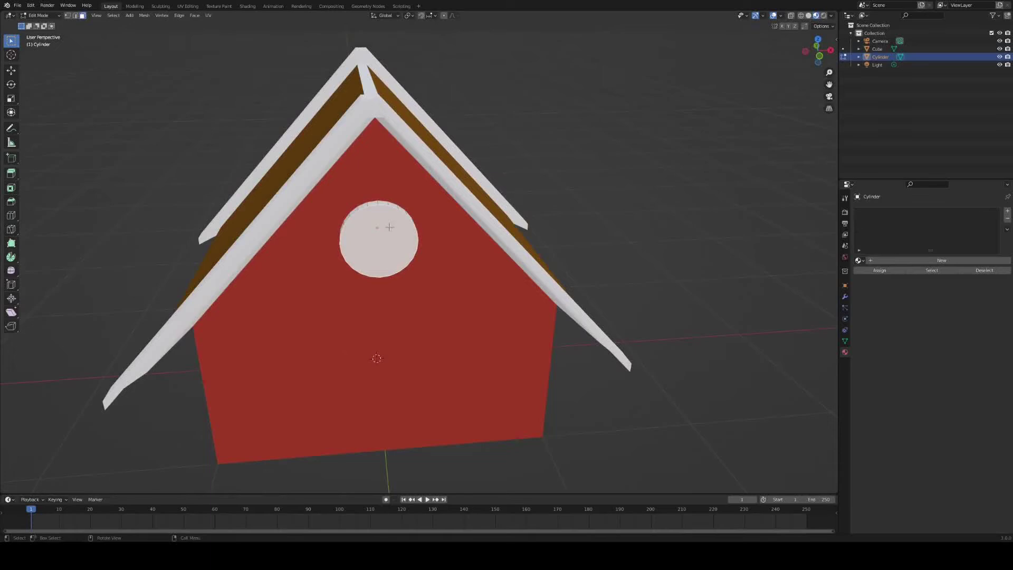
key("e")
right_click(388, 225)
scroll(389, 224, "up", 3)
key("s")
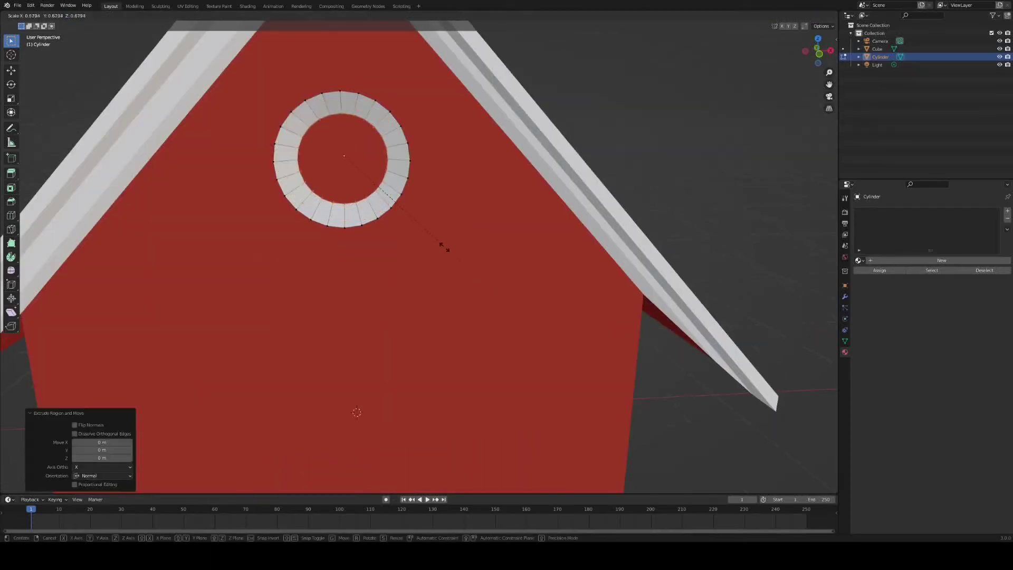
left_click(454, 252)
Add a centred loop cut around the window ring and push it forward along Y to give the frame a raised profile.
key("ctrl+r")
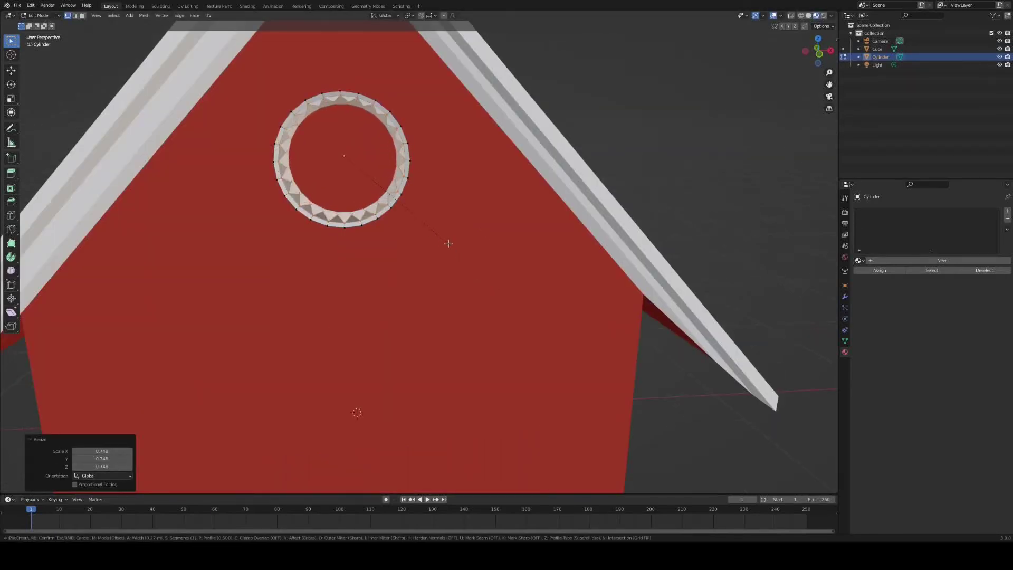
left_click(389, 194)
right_click(389, 194)
key("g")
key("y")
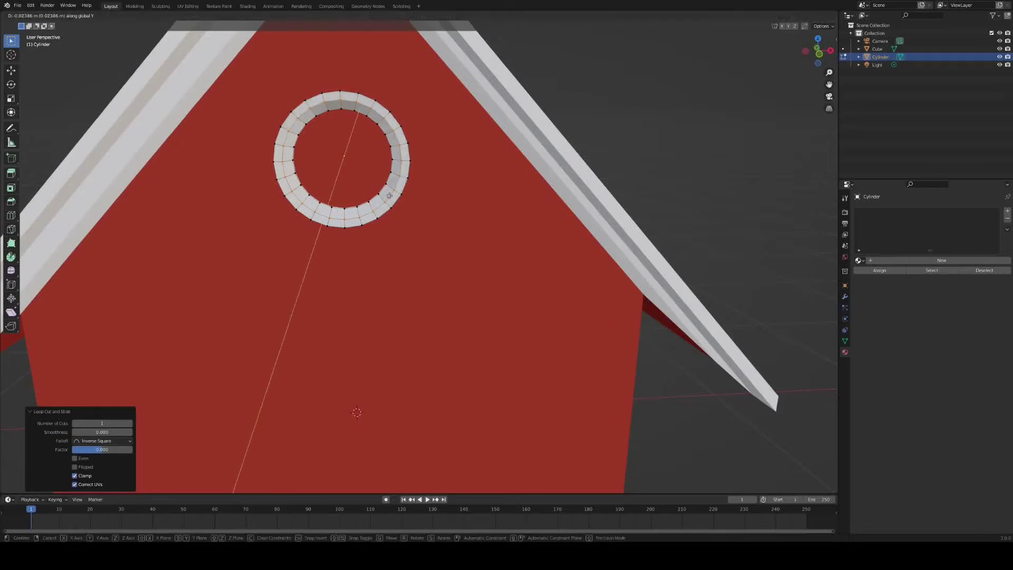
left_click(389, 194)
Shade the round window frame smooth and reopen its mesh for editing.
right_click(389, 194)
left_click(407, 149)
right_click(402, 146)
key("Tab")
right_click(395, 137)
left_click(393, 138)
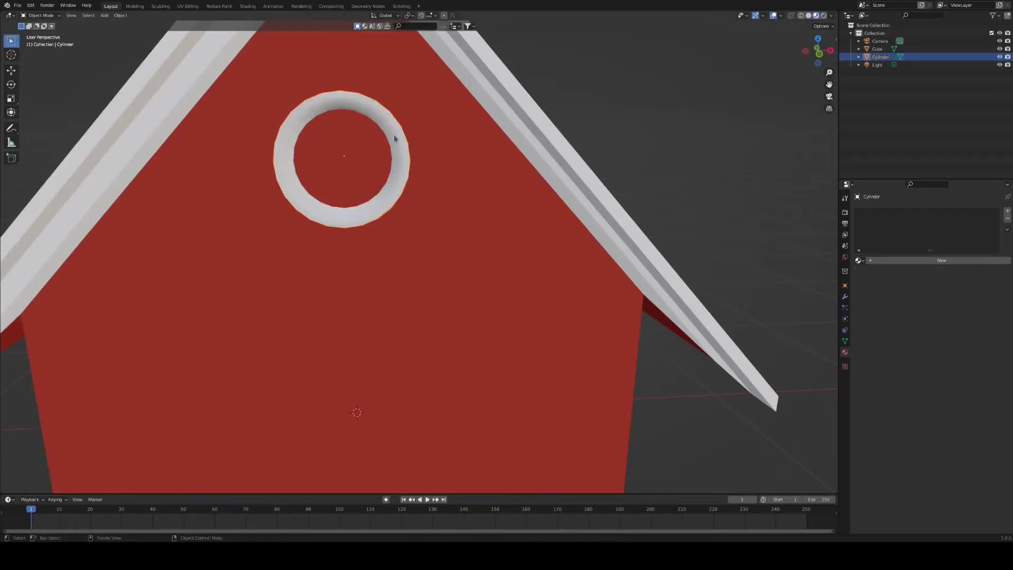
double_click(393, 145)
key("Tab")
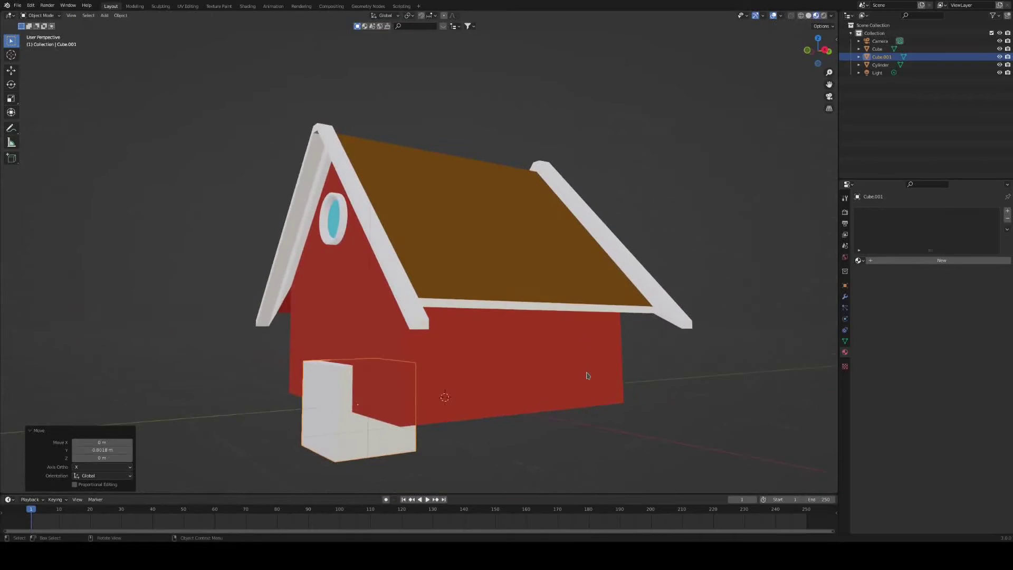
Flatten the new cube along Y into a thin door block and move it along Y at the front wall.
key("s")
key("y")
left_click(402, 389)
key("KP_1")
key("g")
key("y")
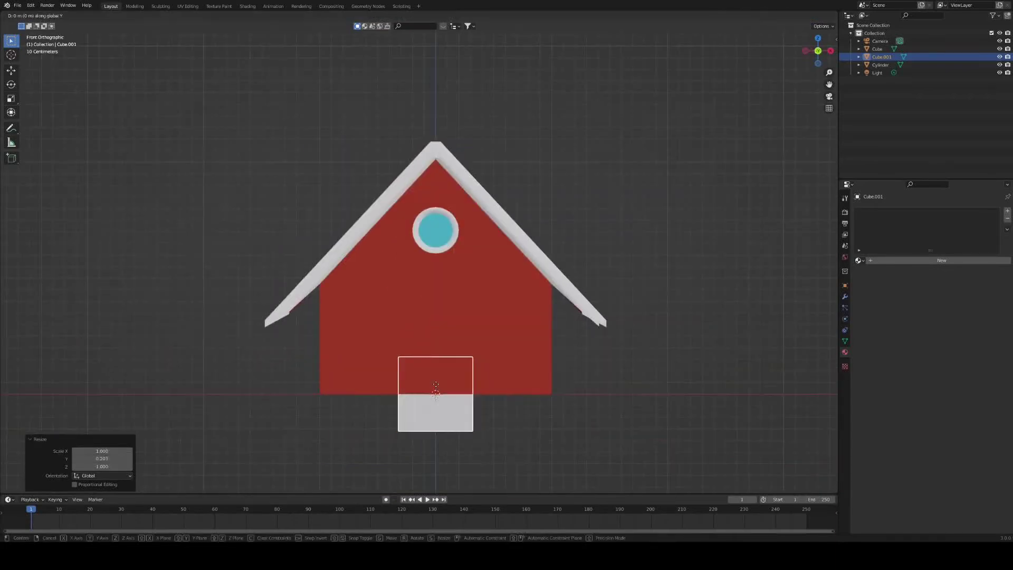
left_click(455, 350)
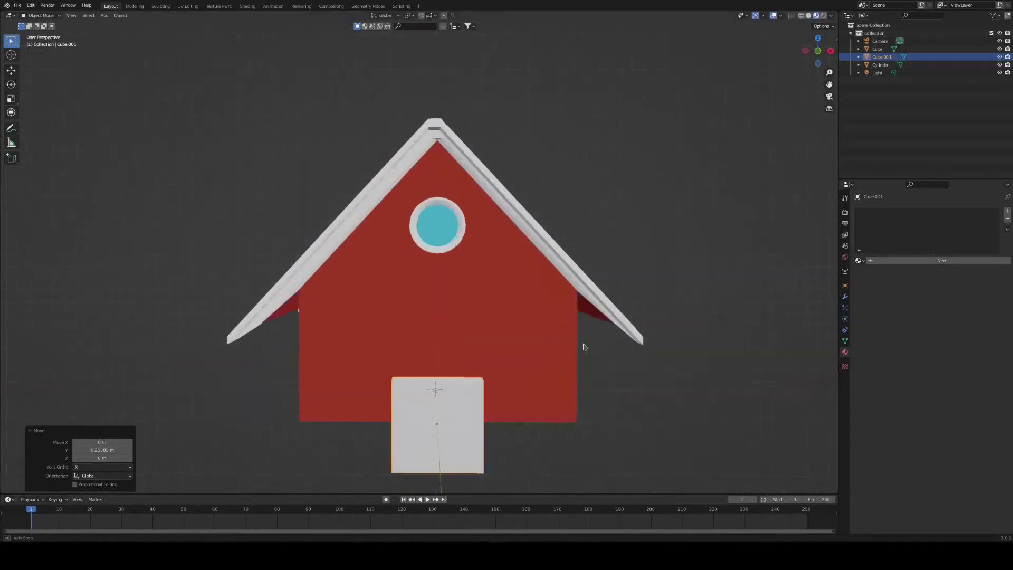
Raise the door block along Z to stand level with the base of the front wall, and open it for editing.
middle_click_drag(584, 346, 446, 365)
key("g")
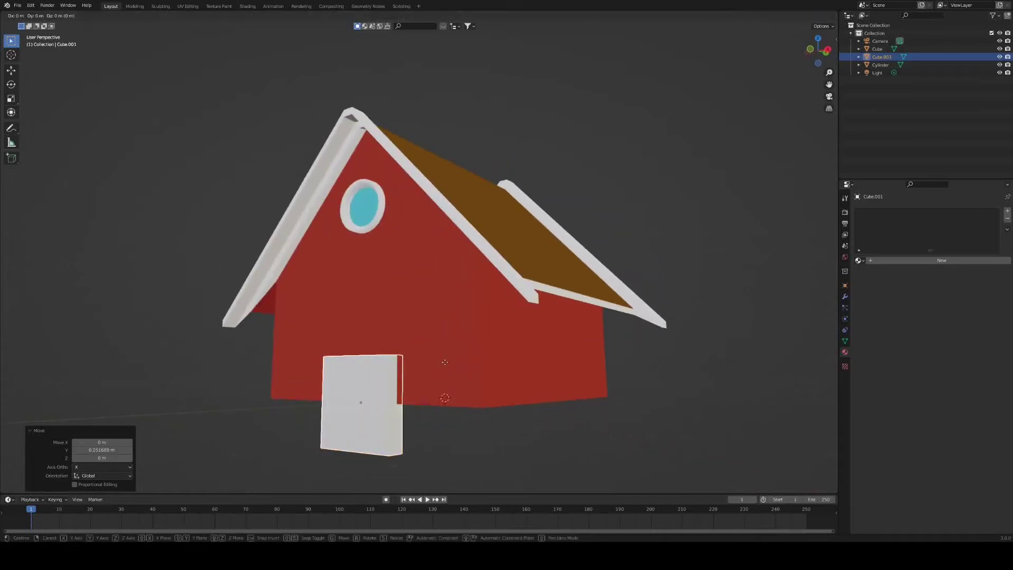
key("z")
left_click(442, 315)
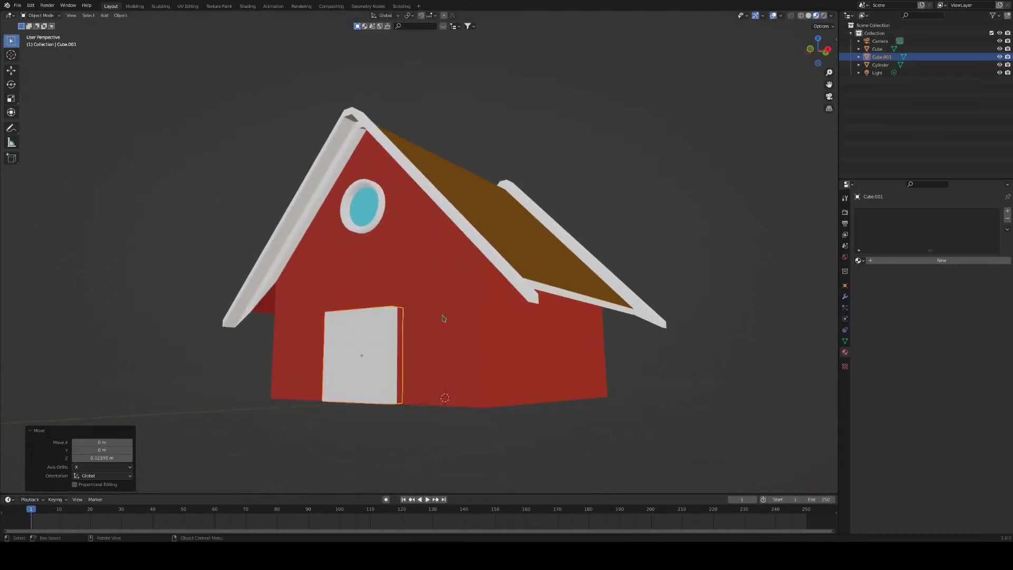
key("Tab")
middle_click_drag(444, 318, 304, 359)
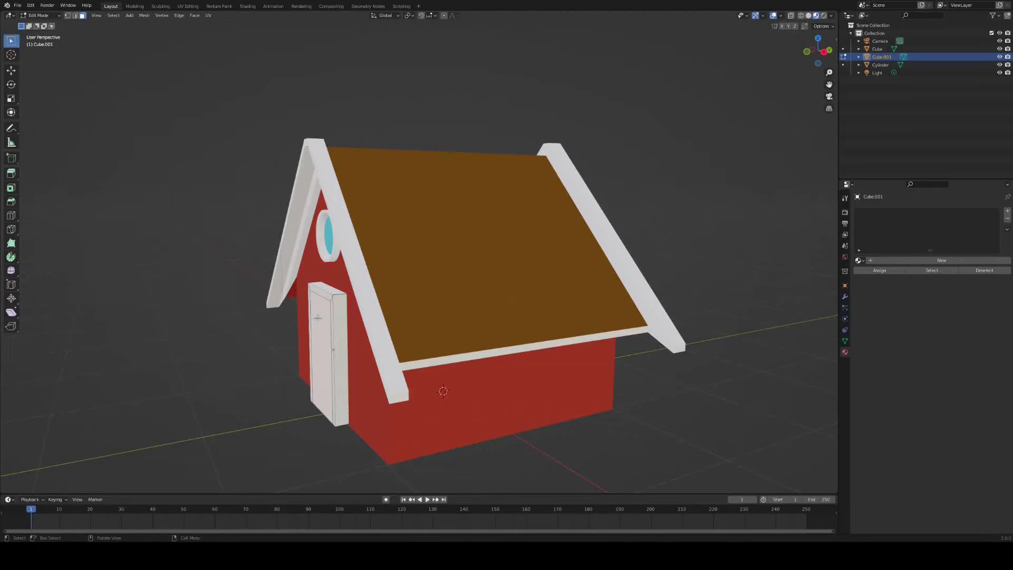
Cut five evenly spaced edge loops across the house's roof and side walls.
middle_click_drag(317, 317, 375, 326)
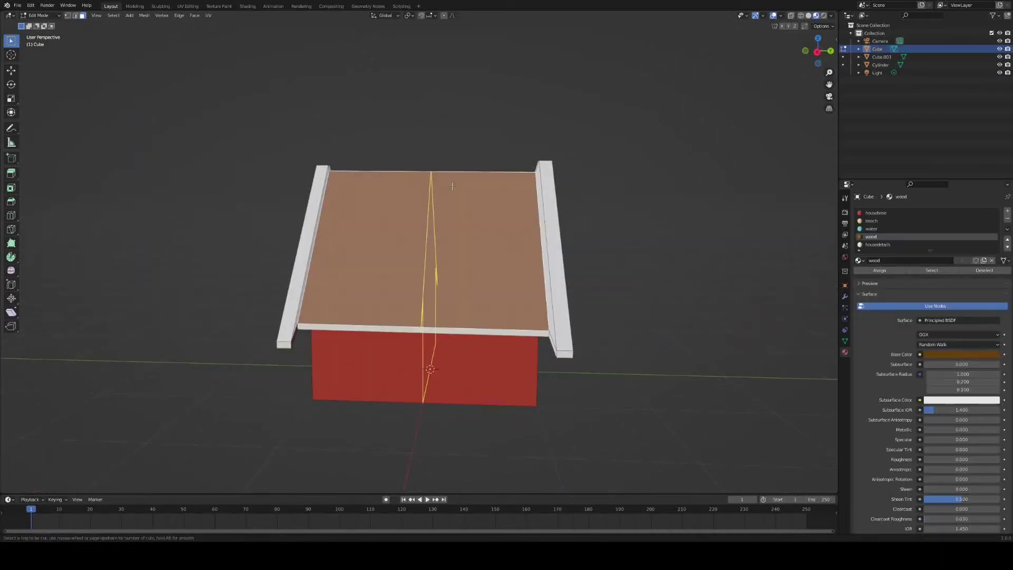
scroll(452, 186, "up", 4)
left_click(451, 190)
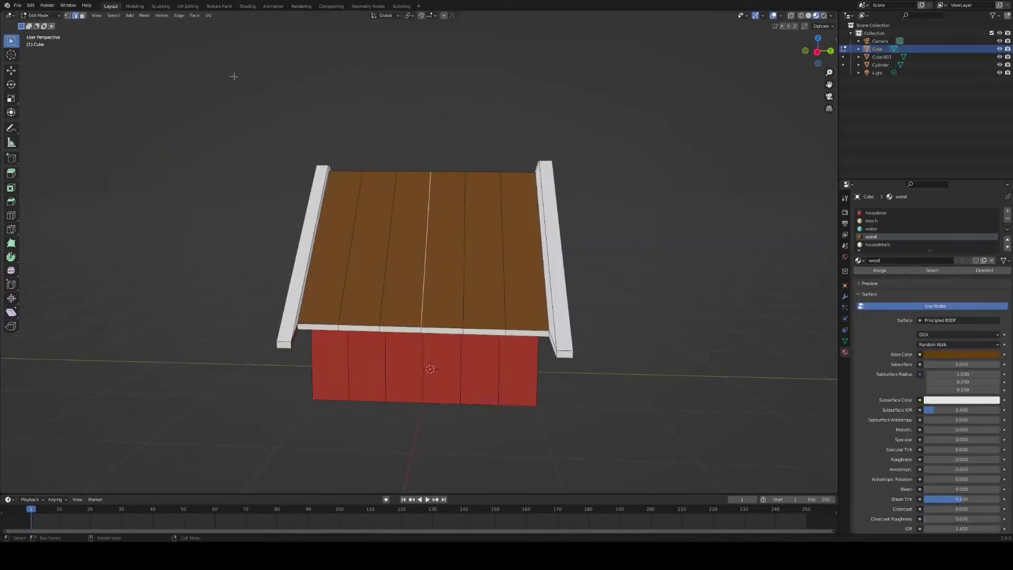
key("g")
key("y")
key("z")
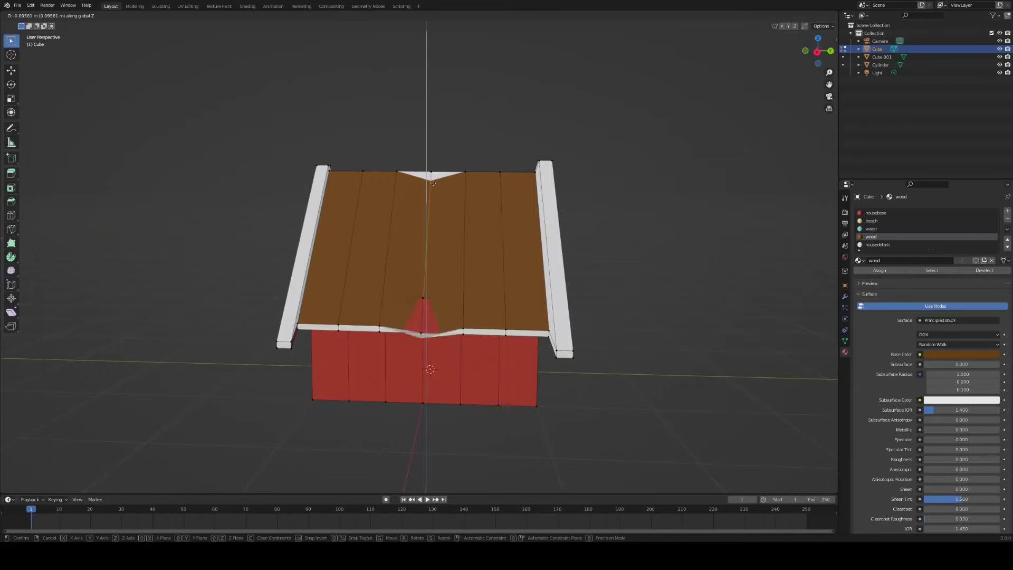
right_click(432, 181)
Pull the middle vertex of the roof ridge down, and lower its two neighbouring ridge vertices to form a dip.
key("1")
left_click(431, 172)
key("g")
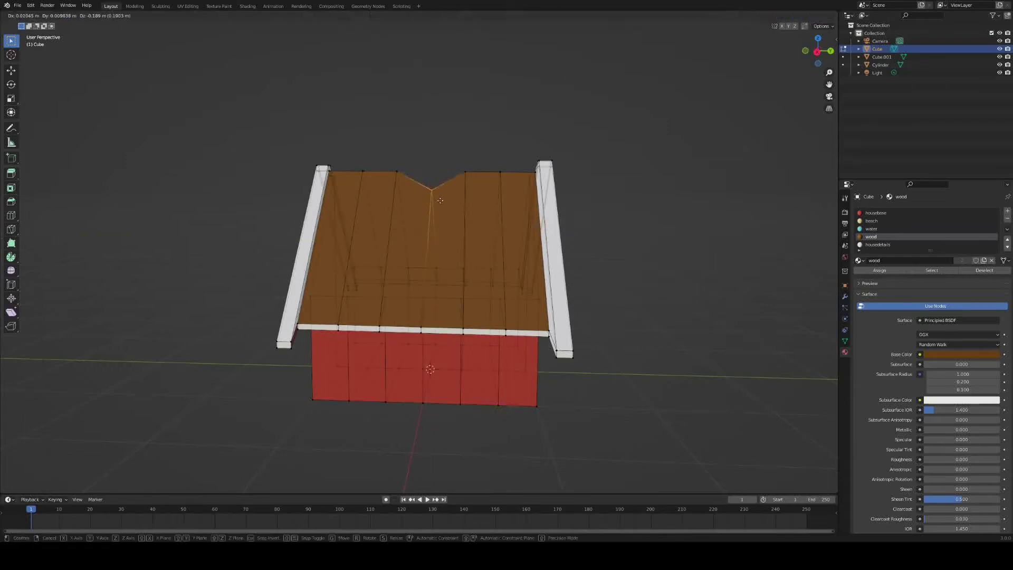
left_click(441, 200)
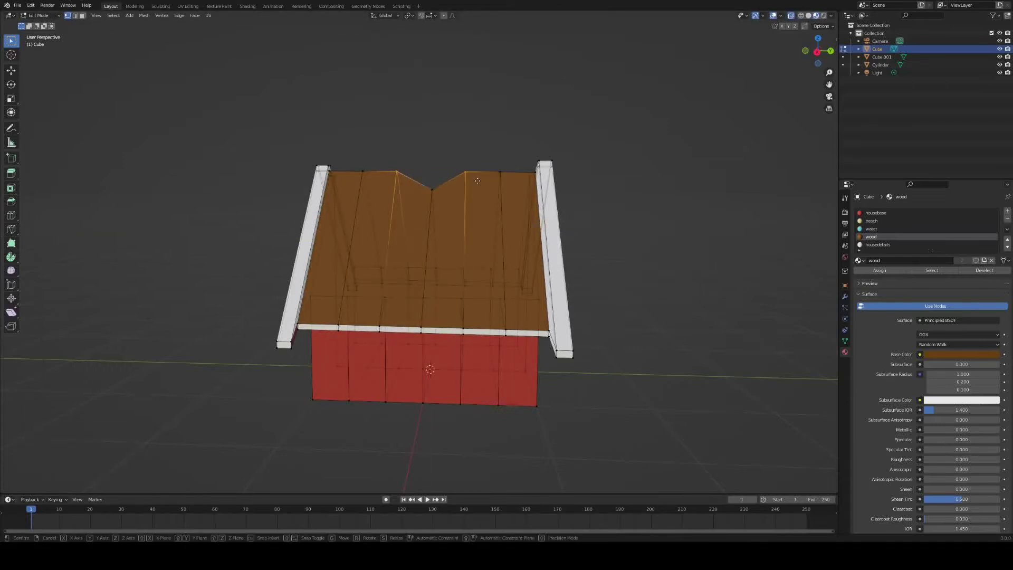
key("z")
left_click(478, 192)
Lower the two outer ridge vertices slightly and raise the middle one along Z to even out the sagging roofline.
left_click(363, 170)
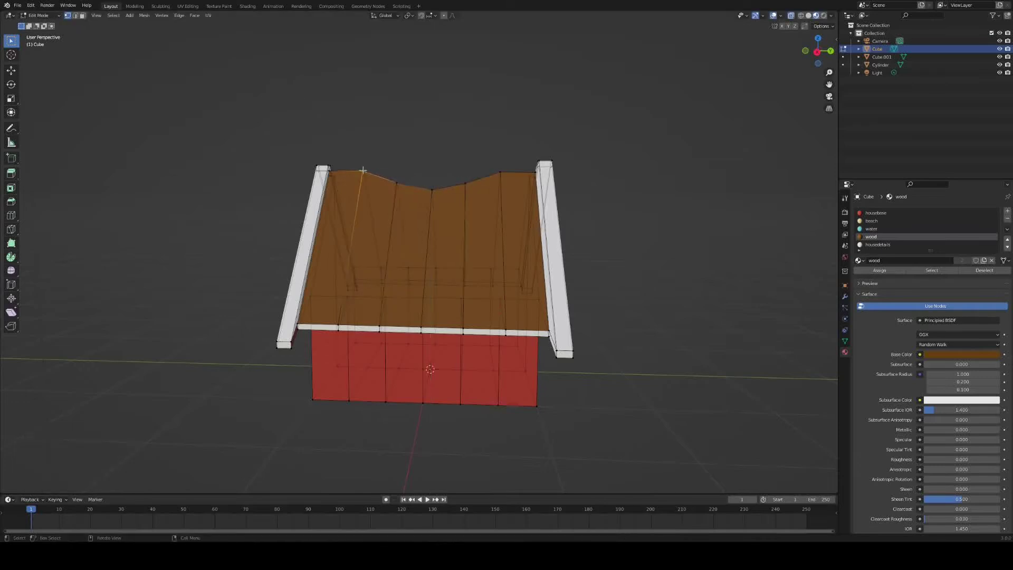
key("g")
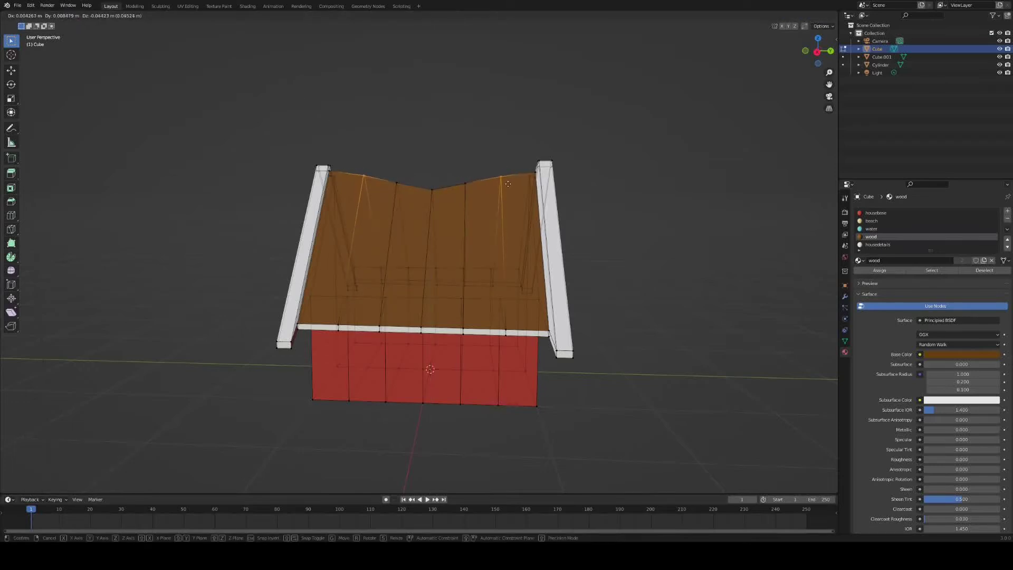
left_click(508, 185)
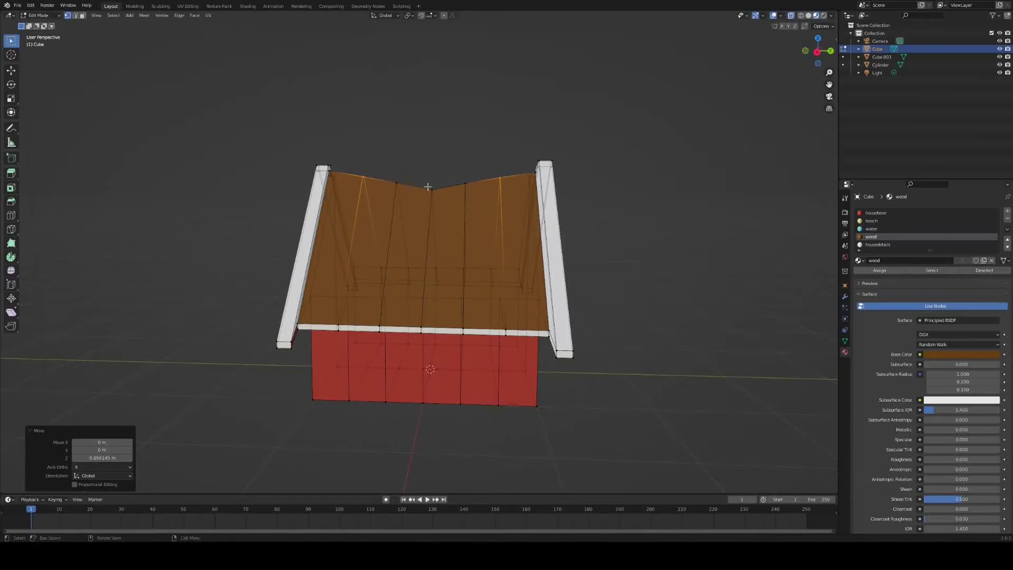
left_click(432, 187)
key("g")
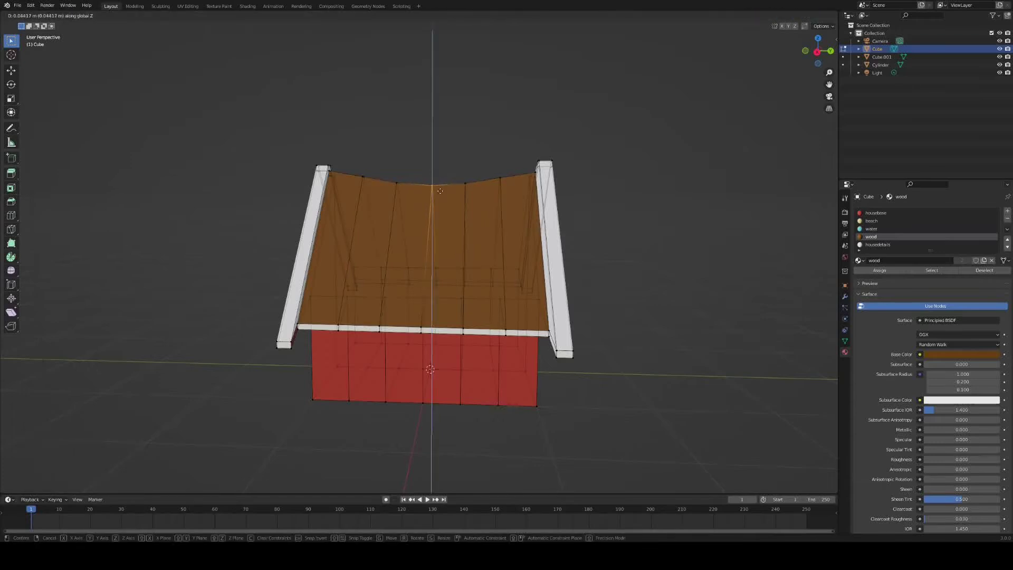
left_click(440, 190)
key("Tab")
Scale the free end of the door handle to about 0.625 and shift it about 0.054 m along X to shorten the handle.
middle_click_drag(418, 153, 296, 253)
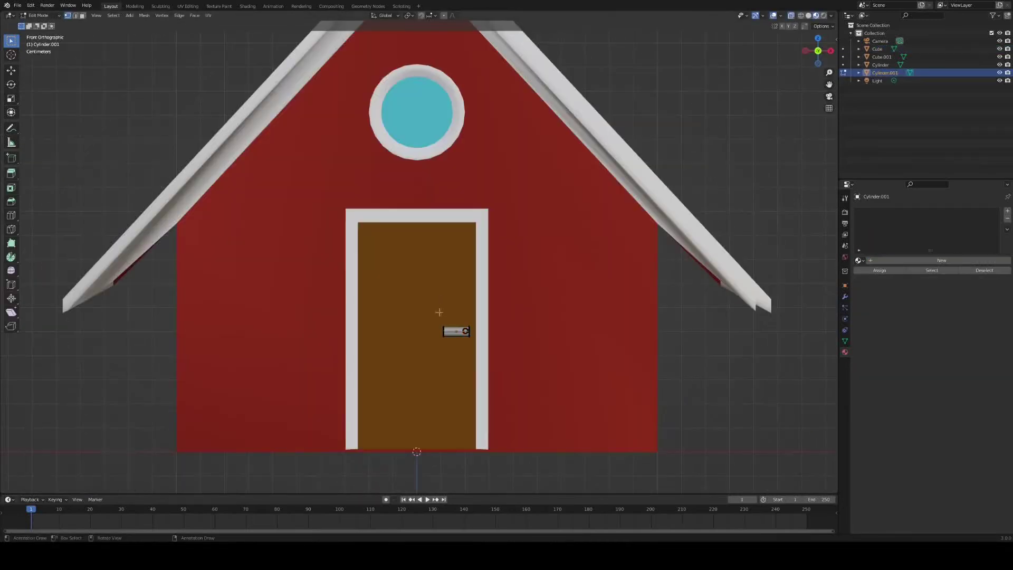
key("s")
left_click(450, 340)
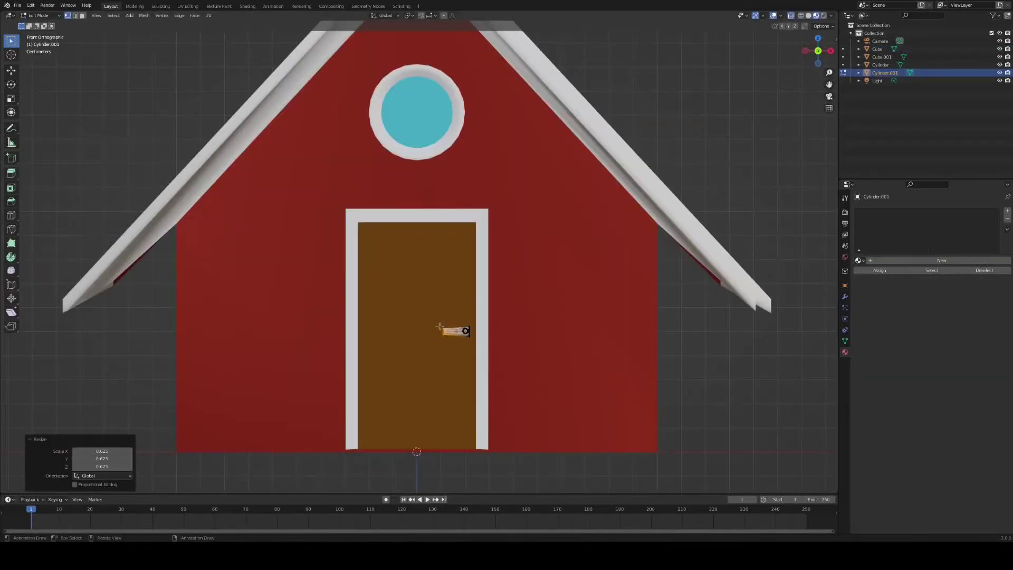
key("g")
key("x")
left_click(449, 324)
Extrude the free end of the door handle slightly and scale the new end down to taper it.
key("e")
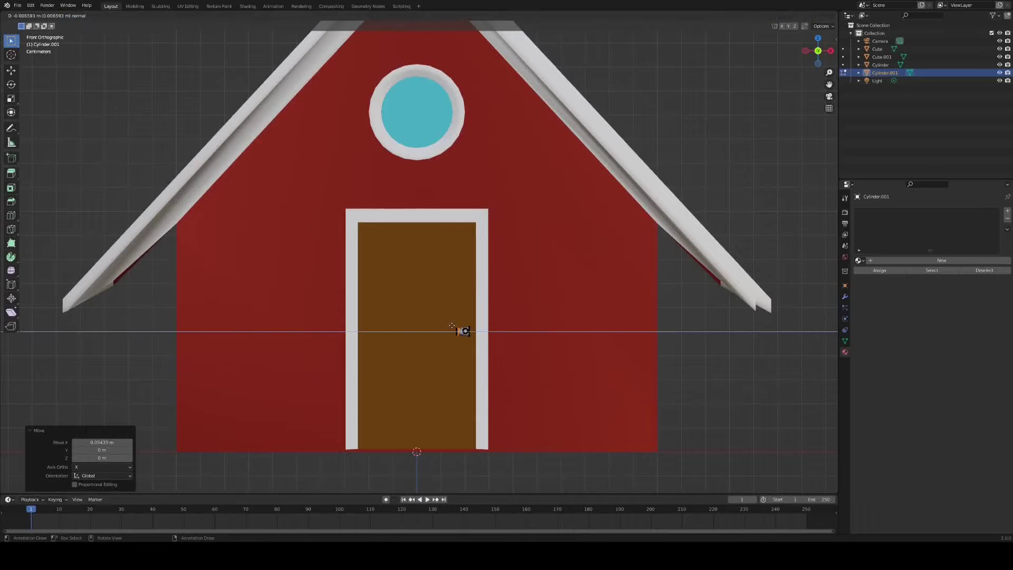
left_click(450, 326)
key("s")
left_click(473, 334)
key("s")
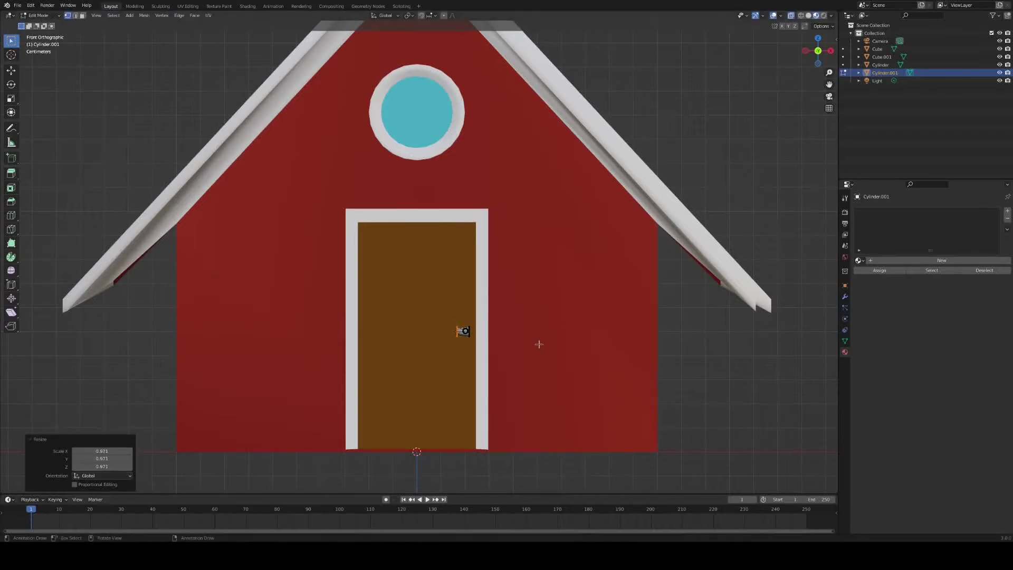
key("x")
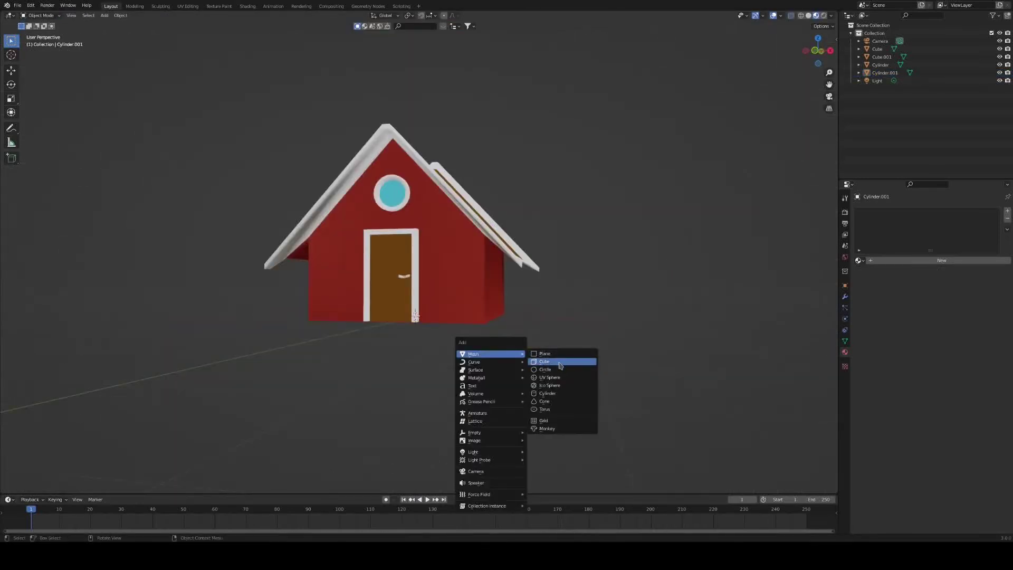
Add a 2 m cube at the origin, round it with a level 4 subdivision, and assign the beach material.
left_click(559, 363)
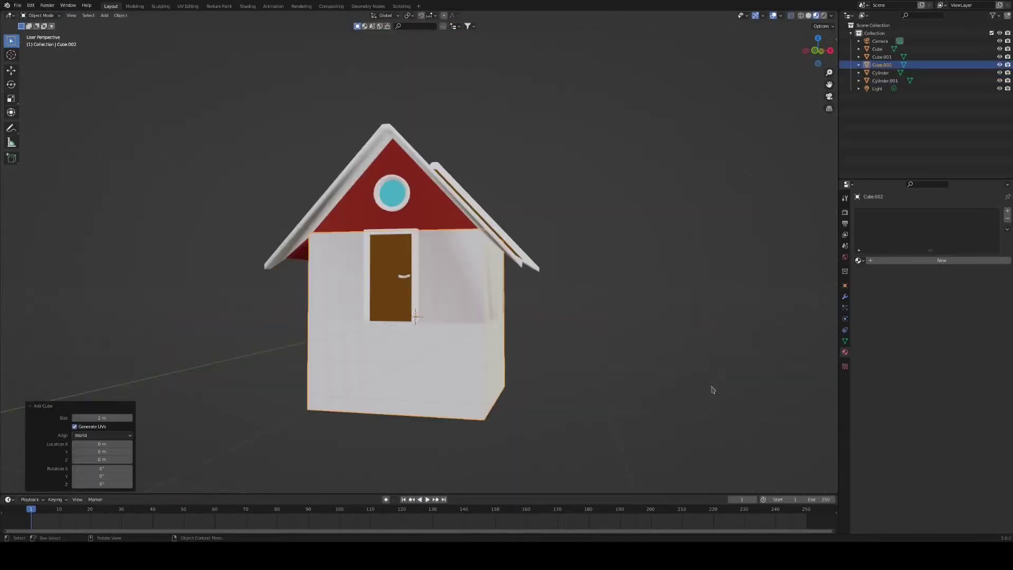
key("ctrl+4")
left_click(858, 260)
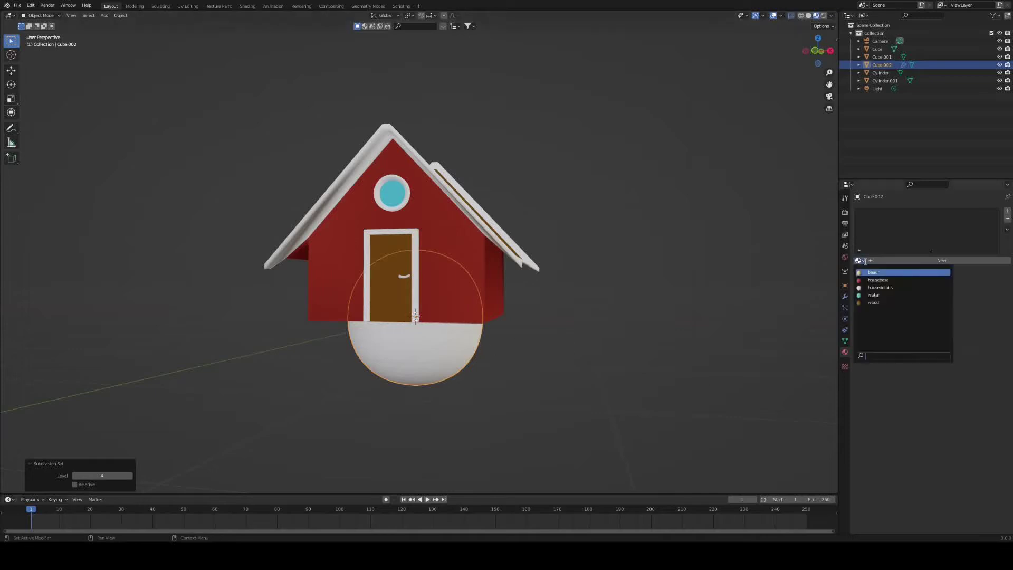
left_click(881, 274)
Apply the Subdivision modifier on the sand-coloured ball.
left_click(845, 297)
left_click(989, 225)
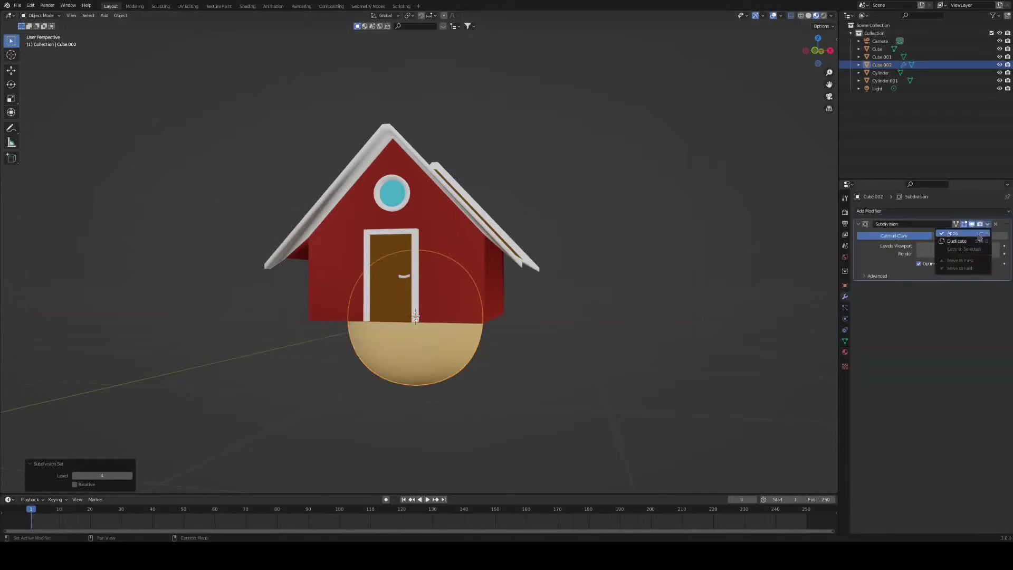
left_click(981, 234)
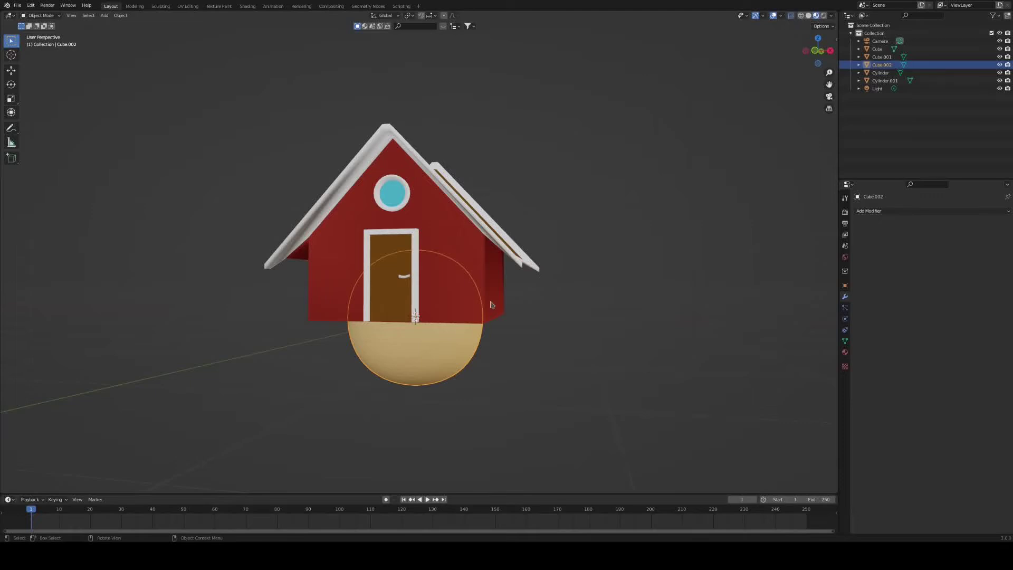
Duplicate the sand ball, scale the copy to about 2.2 times its size, and reposition it.
key("shift+d")
left_click(548, 222)
key("s")
left_click(594, 230)
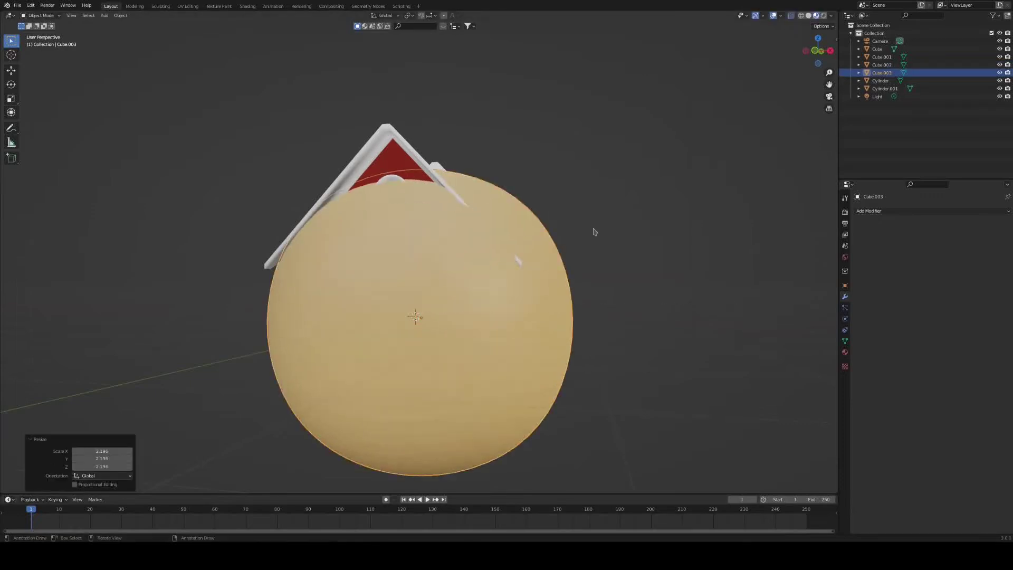
key("g")
left_click(578, 323)
scroll(417, 301, "down", 5)
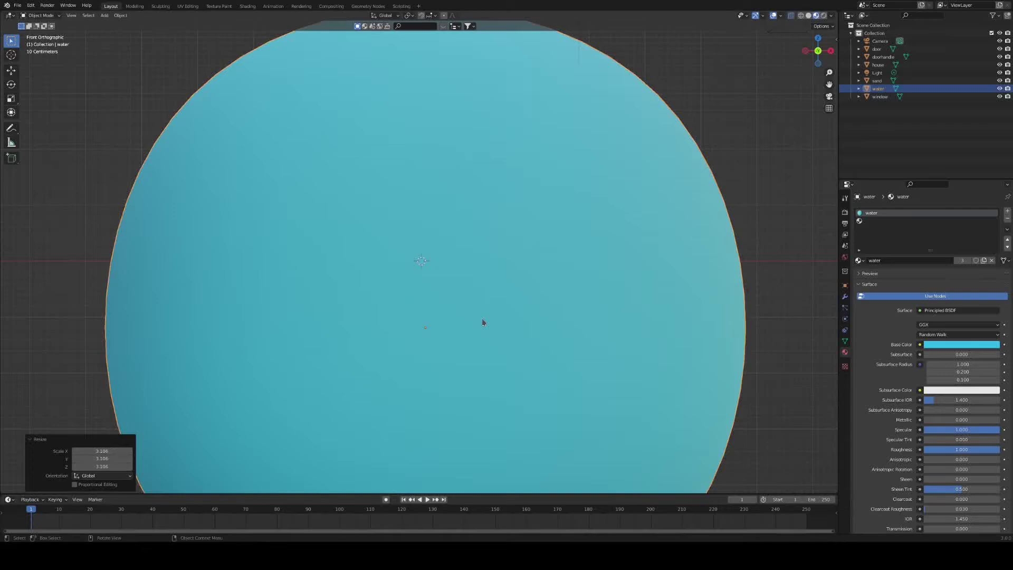
Sculpt the water ball with an enlarged Grab brush, pushing its top down to flatten it.
left_click(39, 14)
left_click(42, 37)
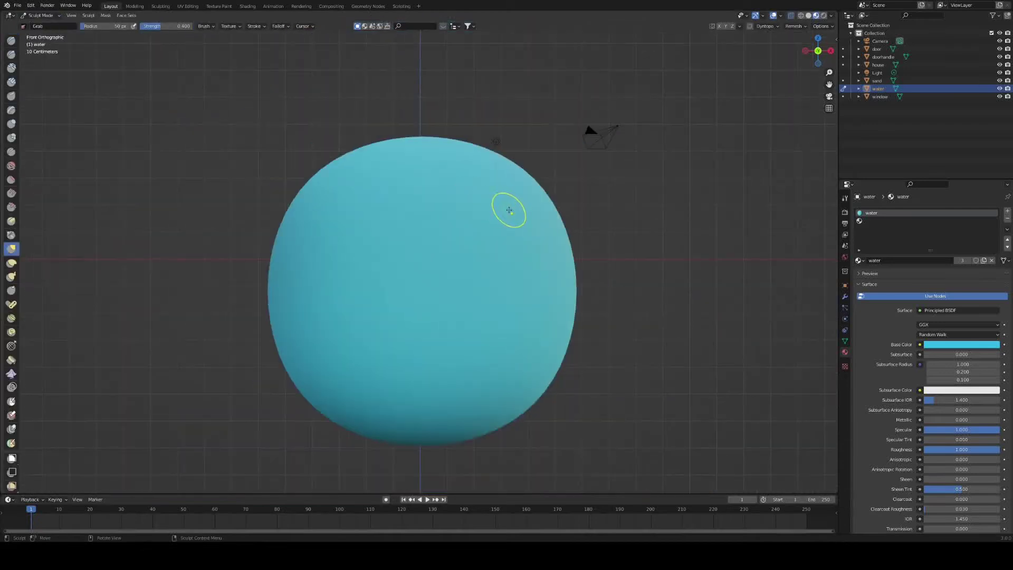
left_click_drag(459, 292, 422, 243)
key("f")
left_click(628, 227)
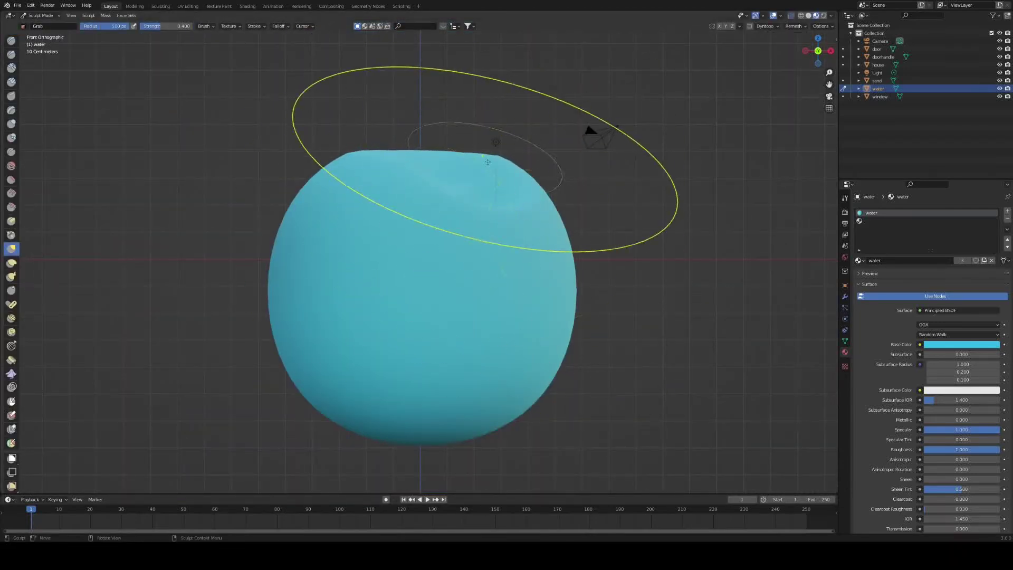
left_click_drag(484, 158, 338, 274)
left_click_drag(373, 209, 422, 271)
Shape the water surface around the house further with the Grab brush from other viewing angles.
middle_click_drag(431, 260, 313, 257)
left_click_drag(313, 256, 306, 259)
scroll(520, 294, "up", 3)
middle_click_drag(519, 294, 466, 280)
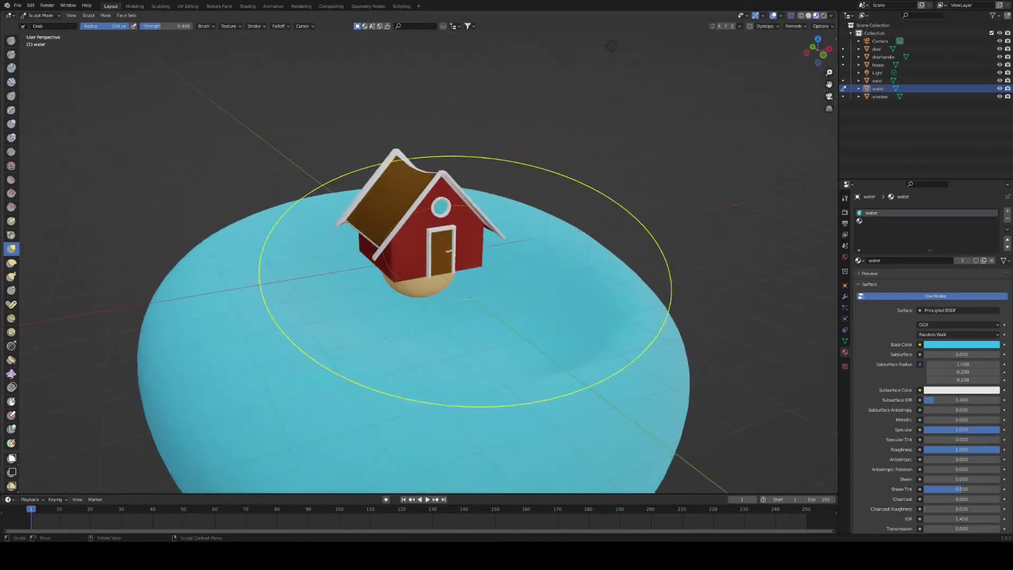
left_click_drag(465, 280, 475, 296)
Resize the sculpt brush to 212 px and try the Draw brush on the water near the house.
key("f")
left_click(369, 240)
middle_click_drag(369, 240, 443, 307)
key("x")
middle_click_drag(506, 285, 422, 291)
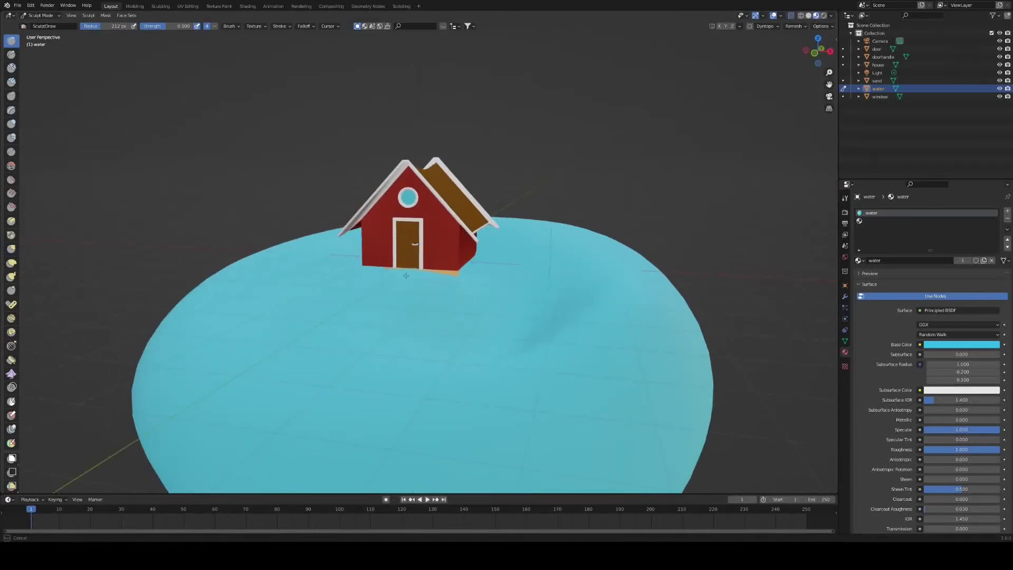
key("Tab")
key("Tab")
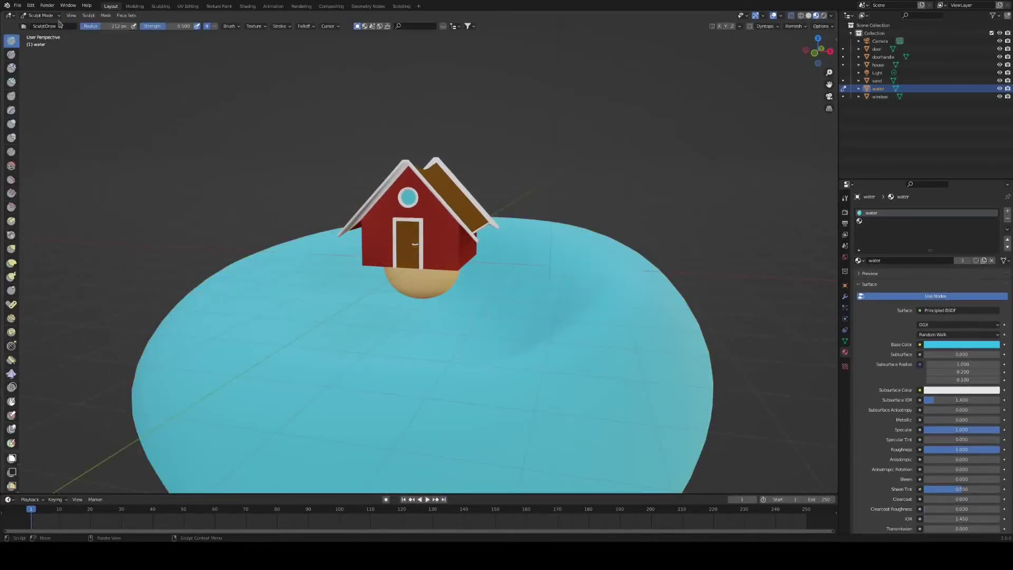
Return to Object Mode, open the sand ball's mesh for editing, and scale it up to about 4.865 times its size.
left_click(41, 16)
left_click(42, 26)
left_click(430, 281)
key("Tab")
key("KP_1")
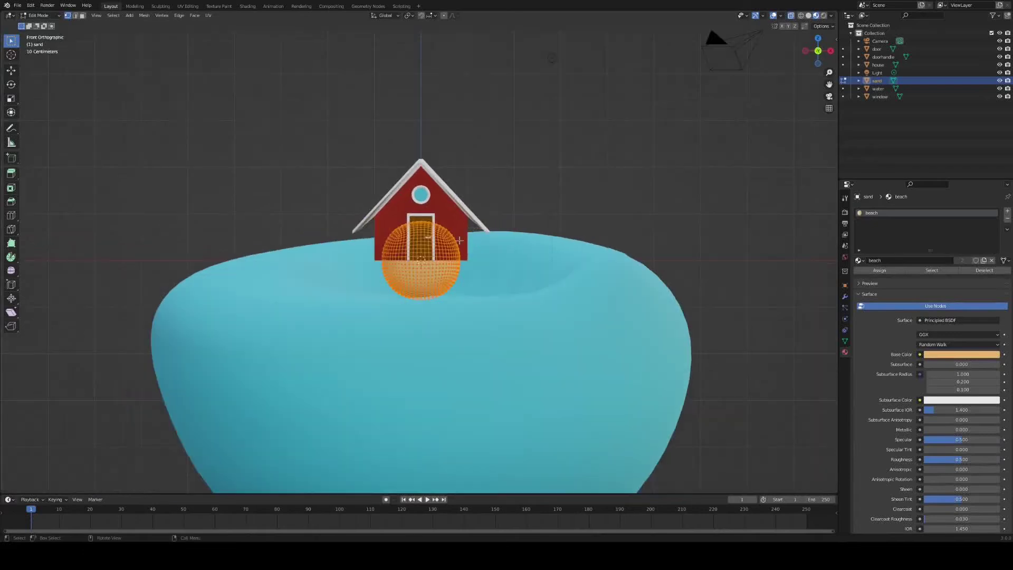
key("s")
left_click(622, 287)
Sculpt the enlarged sand ball with the Grab brush, pushing its top down into an uneven beach around the house.
key("Tab")
left_click(41, 16)
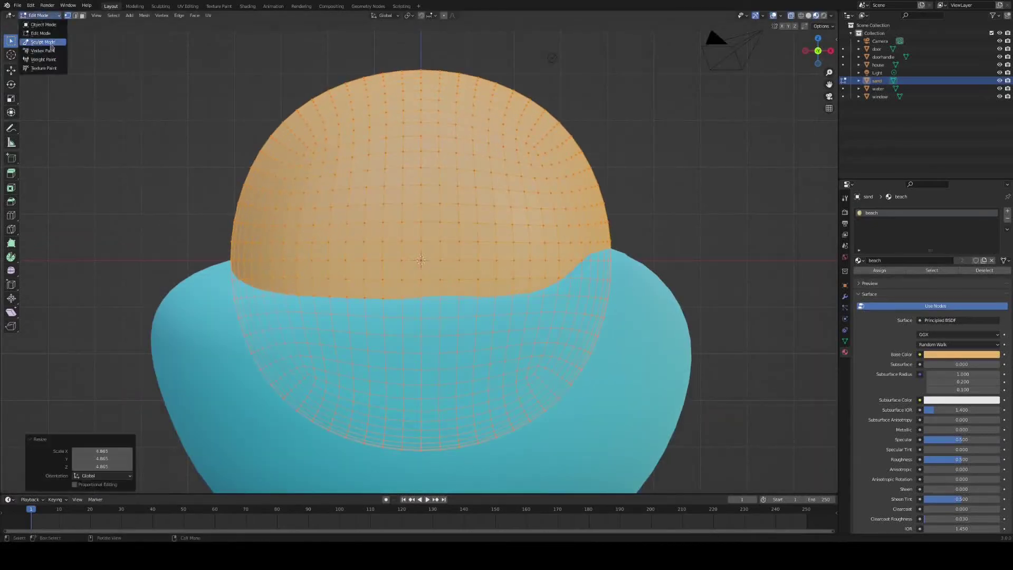
left_click(41, 41)
left_click_drag(366, 84, 275, 298)
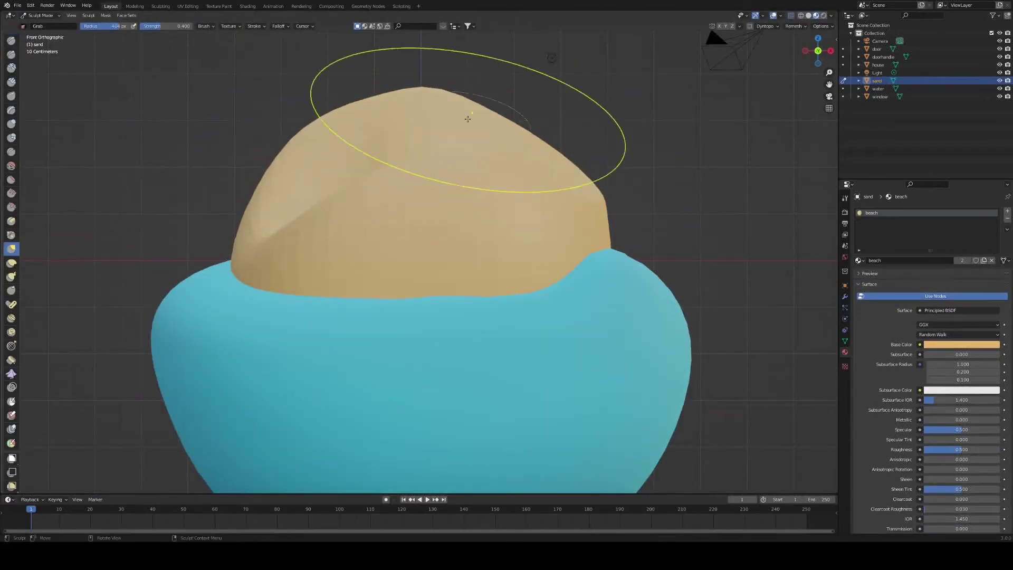
left_click_drag(468, 117, 473, 365)
left_click_drag(383, 191, 353, 271)
left_click_drag(517, 192, 513, 244)
key("Tab")
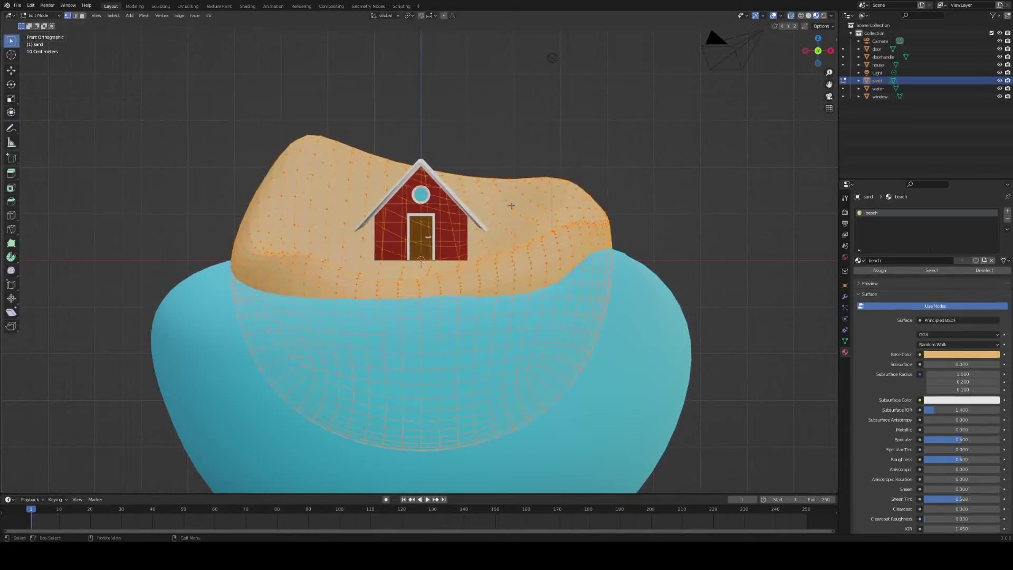
key("Tab")
key("Tab")
right_click(295, 182)
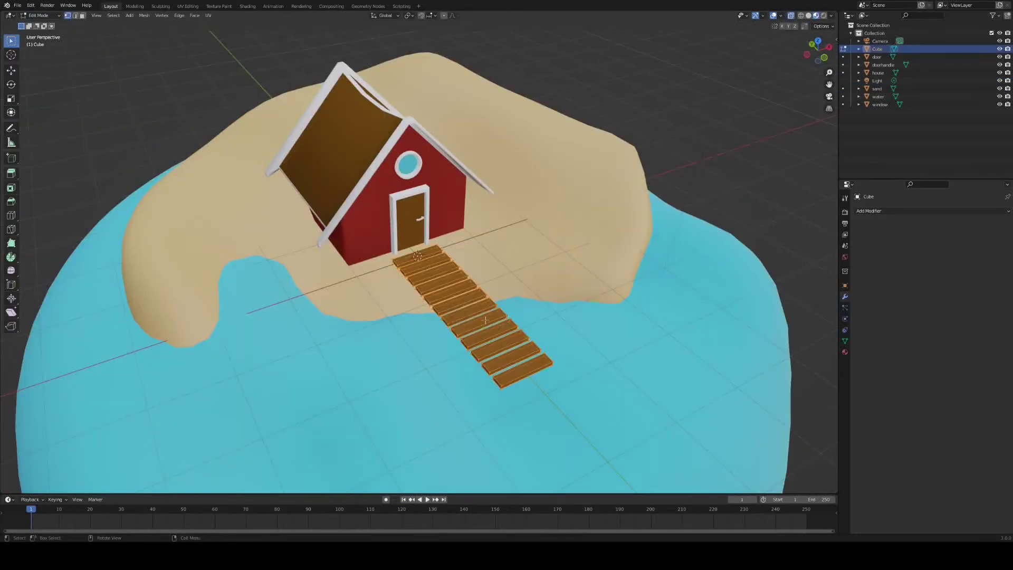
Leave mesh editing on the wooden walkway and undo the application of its Array modifier.
scroll(486, 320, "up", 1)
scroll(485, 320, "down", 2)
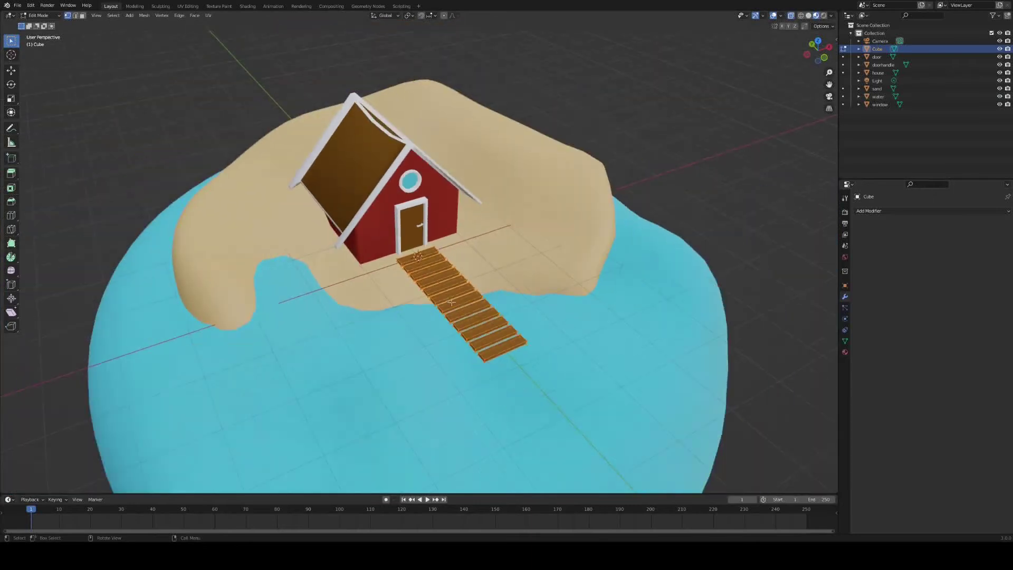
middle_click_drag(546, 340, 634, 304)
key("Tab")
key("ctrl+z")
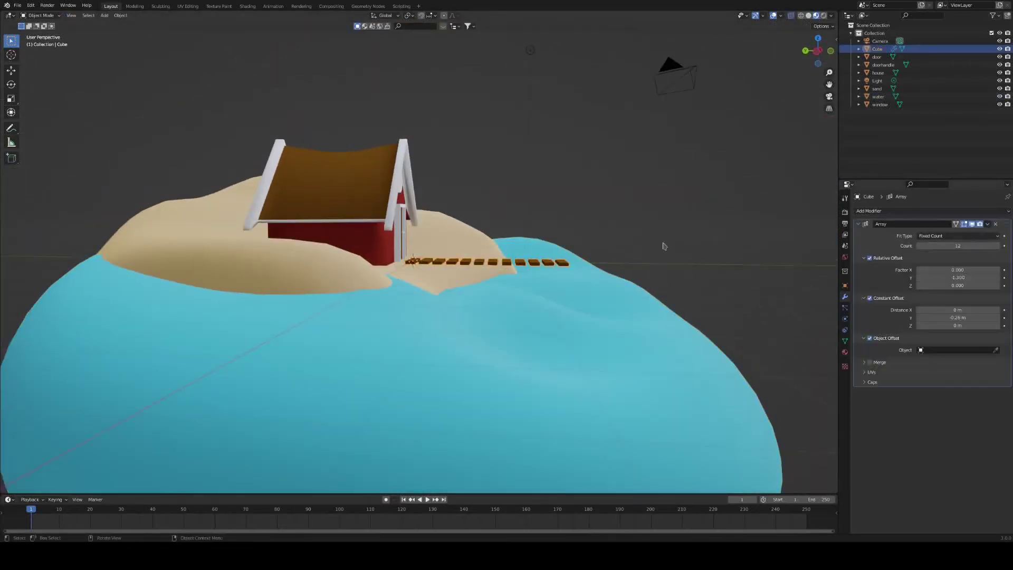
Step back and forward through the walkway's undo history and return to the editable Array modifier.
middle_click_drag(665, 246, 617, 264)
key("ctrl+z")
key("ctrl+z")
key("ctrl+z")
key("ctrl+shift+z")
key("ctrl+shift+z")
key("ctrl+shift+z")
key("ctrl+shift+z")
middle_click_drag(497, 282, 469, 306)
key("ctrl+z")
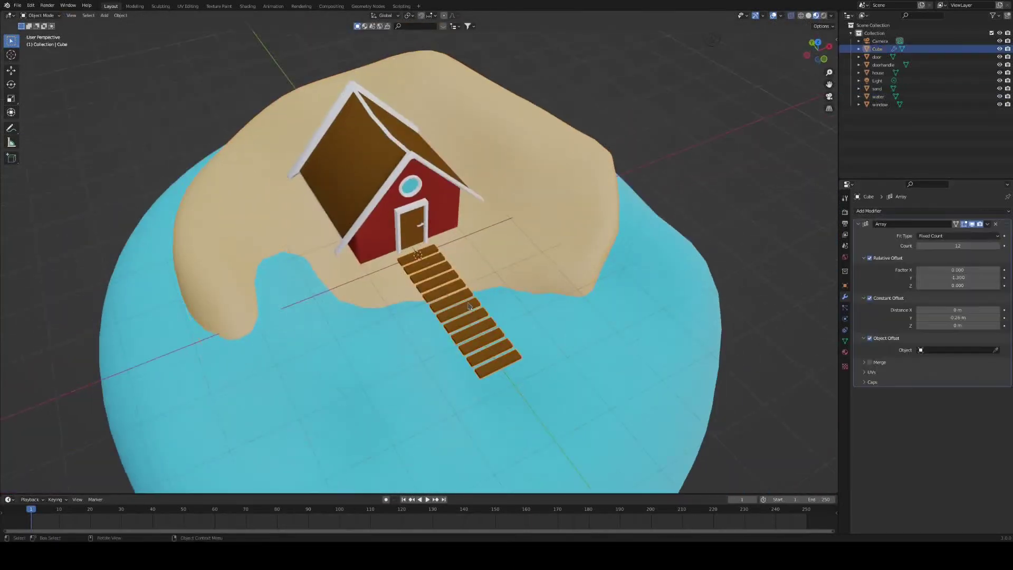
Lower the walkway Array's relative Z offset factor past -0.2 in small steps so the planks slope down toward the water.
left_click(918, 286)
left_click(918, 286)
middle_click_drag(575, 332, 660, 278)
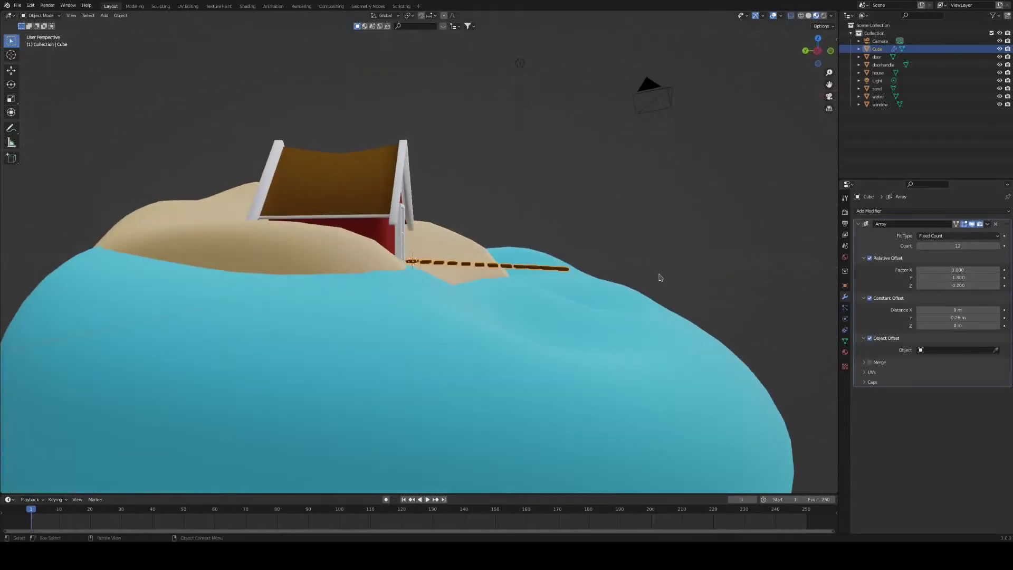
left_click(920, 288)
middle_click_drag(743, 242, 589, 253)
left_click(918, 286)
left_click(919, 286)
left_click(919, 286)
Apply the Array modifier to turn the walkway planks into real geometry.
key("Tab")
left_click(988, 225)
key("Tab")
left_click(987, 224)
left_click(976, 232)
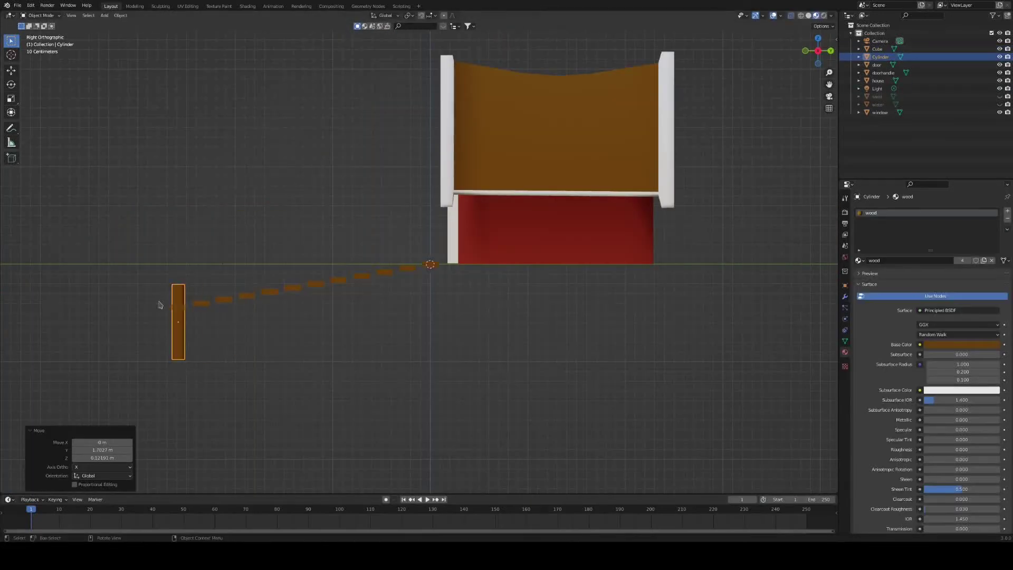
Duplicate the wooden post to the opposite side of the walkway's outer end, offset about 0.66 m along X.
middle_click_drag(161, 306, 326, 334)
key("KP_1")
key("shift+d")
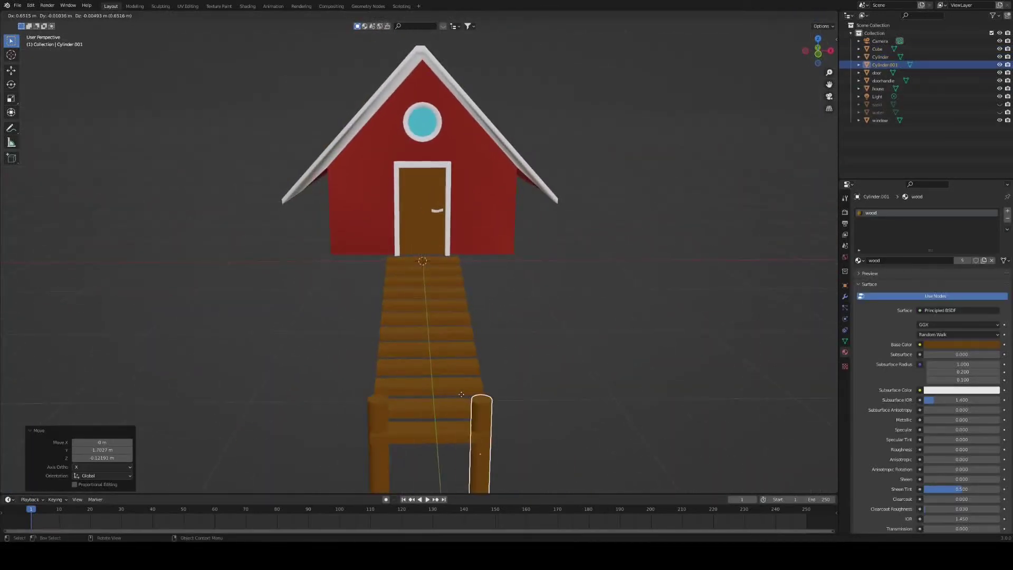
left_click(470, 393)
scroll(472, 387, "up", 2)
middle_click_drag(472, 388, 464, 351)
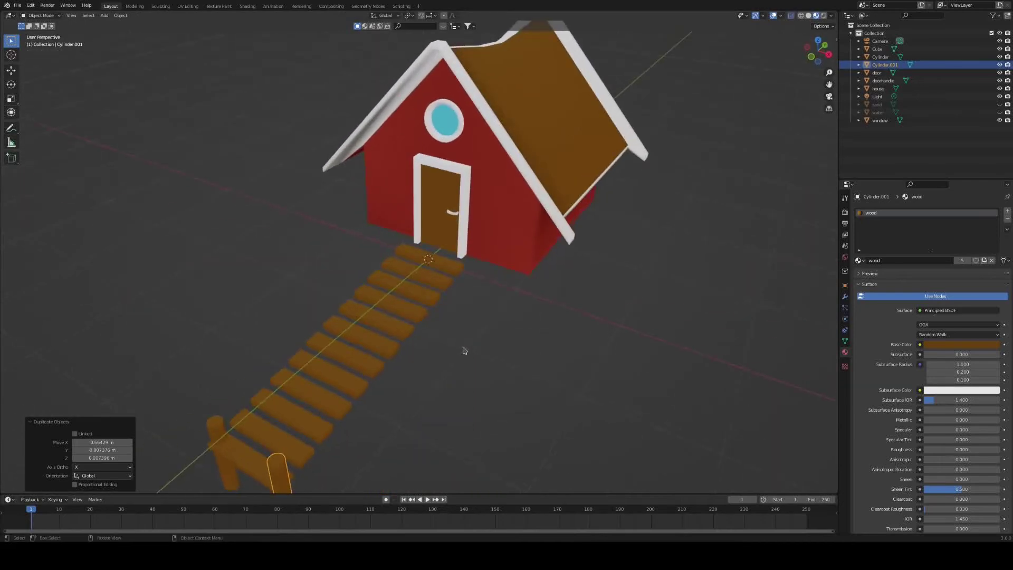
Duplicate the second post and rotate the copy 90° about the X axis so it lies along the walkway.
key("shift+d")
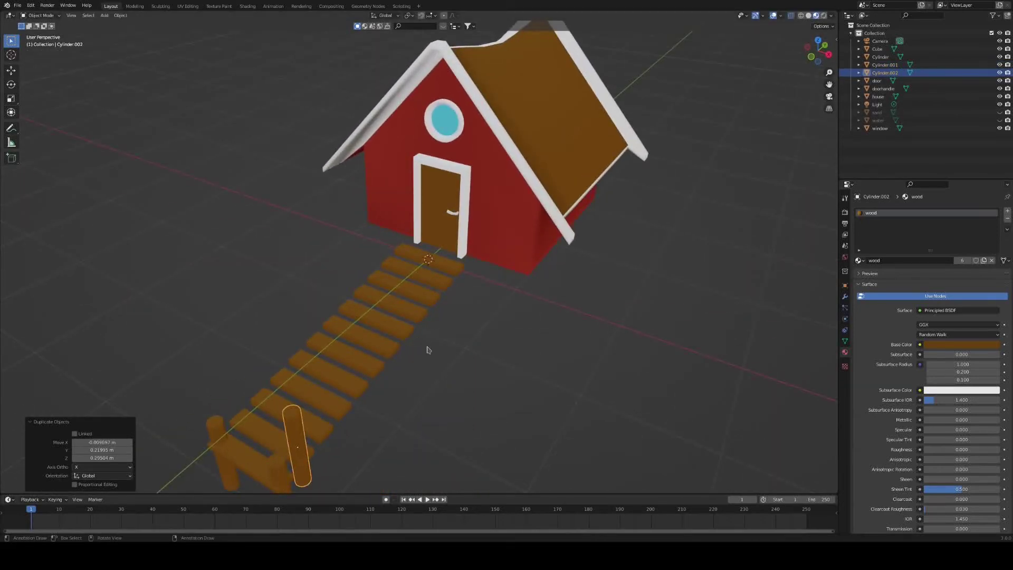
type("r90zx")
left_click(429, 348)
middle_click_drag(443, 417, 382, 389)
Scale the horizontal post down in thickness and stretch it along the Y axis into a long, thin support beam.
key("s")
key("z")
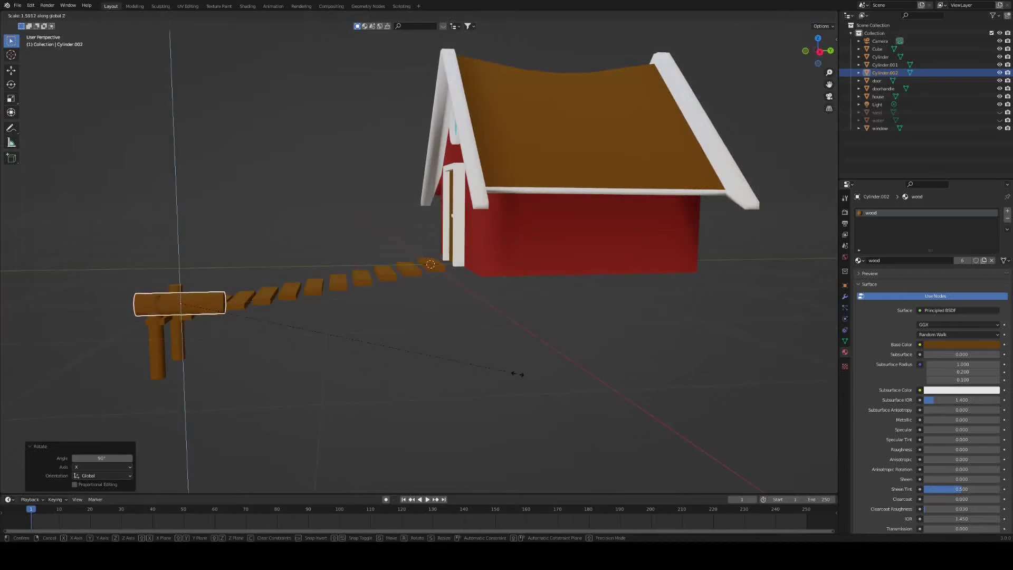
key("y")
left_click(395, 320)
key("s")
left_click(444, 369)
key("s")
key("y")
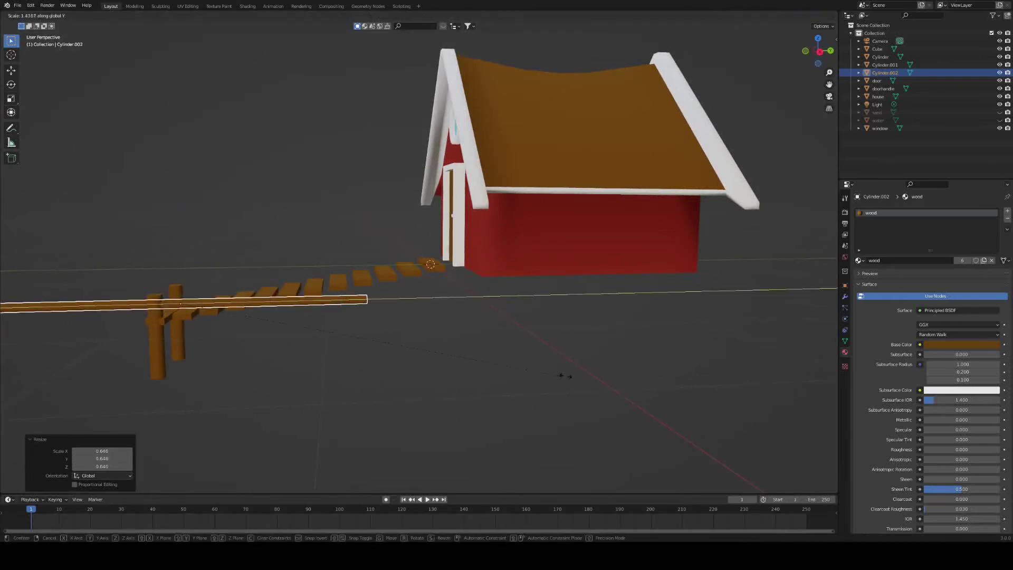
left_click(413, 330)
Tilt the support beam to the walkway's slope, scale it down and place it directly beneath the planks.
key("KP_3")
key("r")
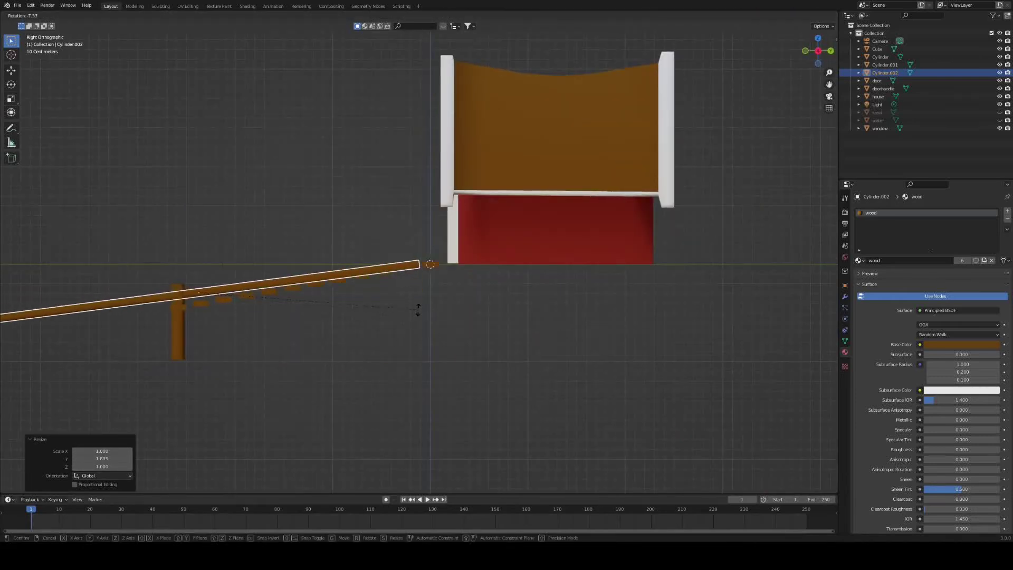
left_click(425, 296)
key("g")
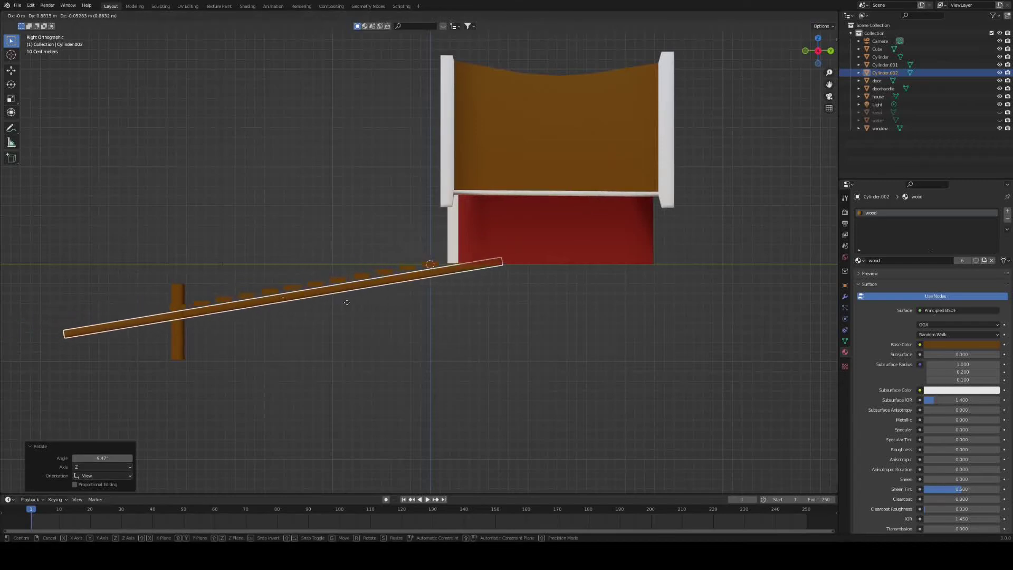
left_click(347, 302)
key("s")
left_click(445, 332)
key("g")
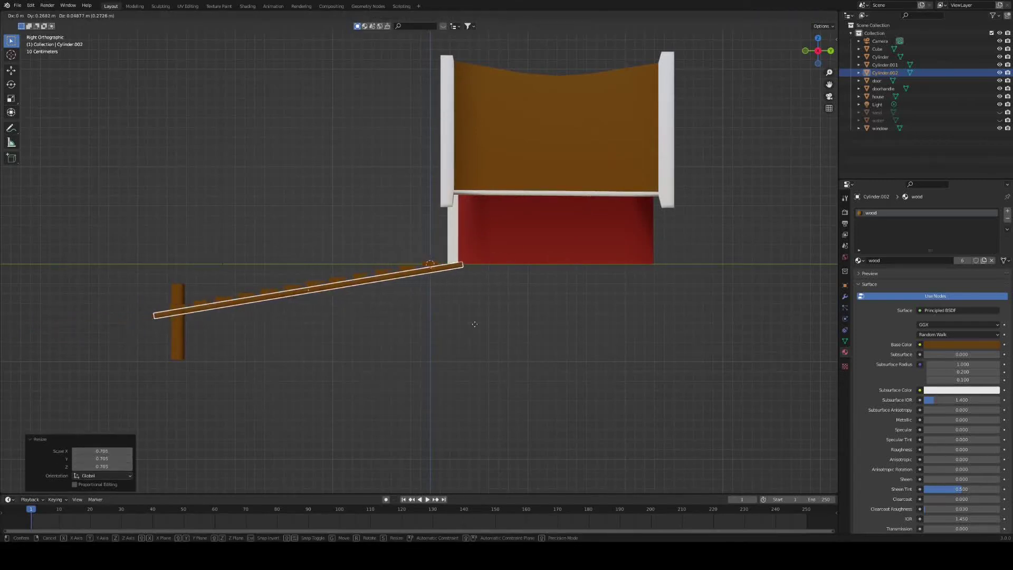
left_click(473, 324)
Duplicate the support beam to the opposite edge of the walkway.
middle_click_drag(421, 324, 443, 334)
key("KP_7")
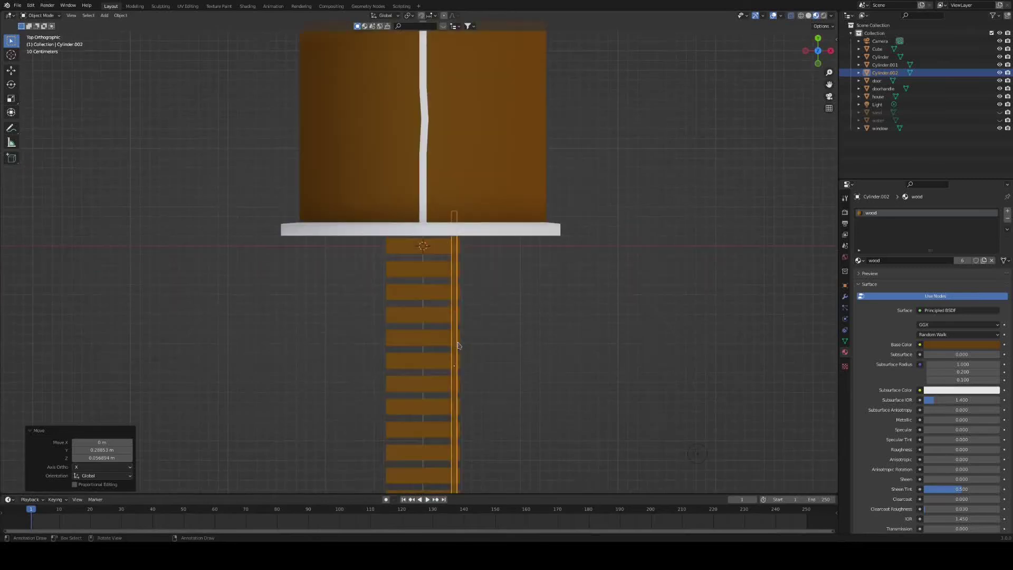
key("shift+d")
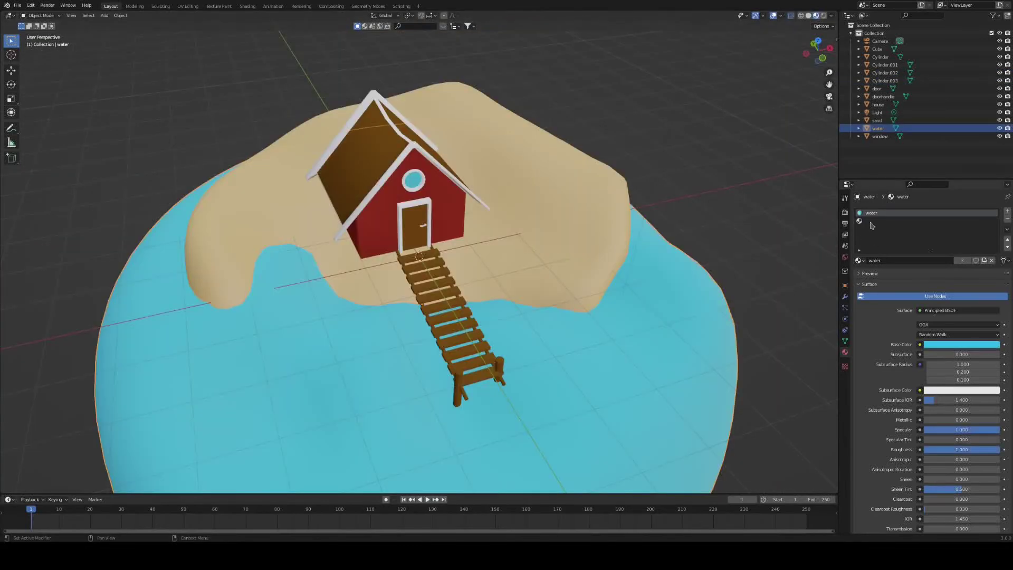
Set the water material's transmission to 1.
scroll(874, 241, "down", 5)
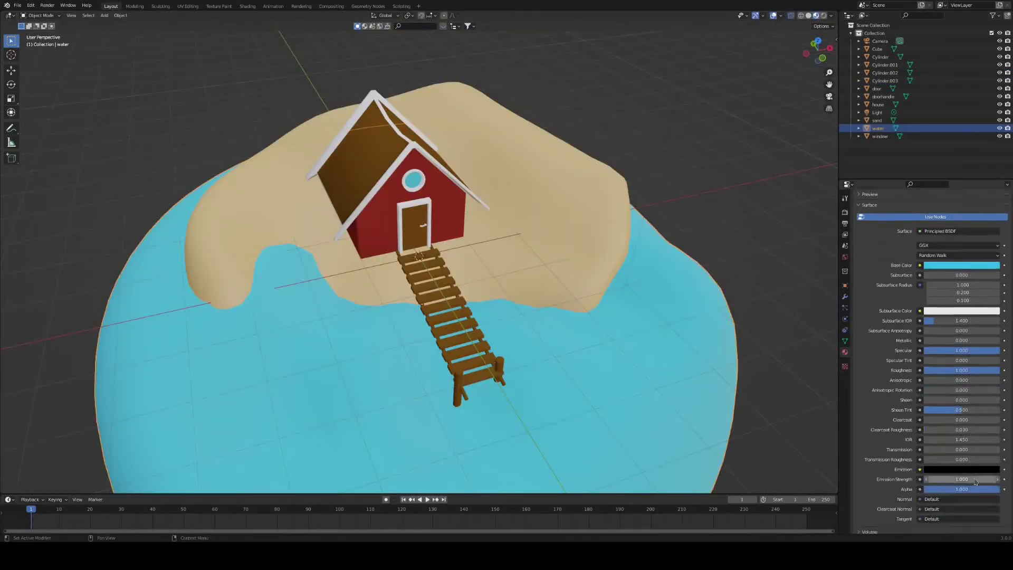
double_click(961, 433)
type("1")
key("Return")
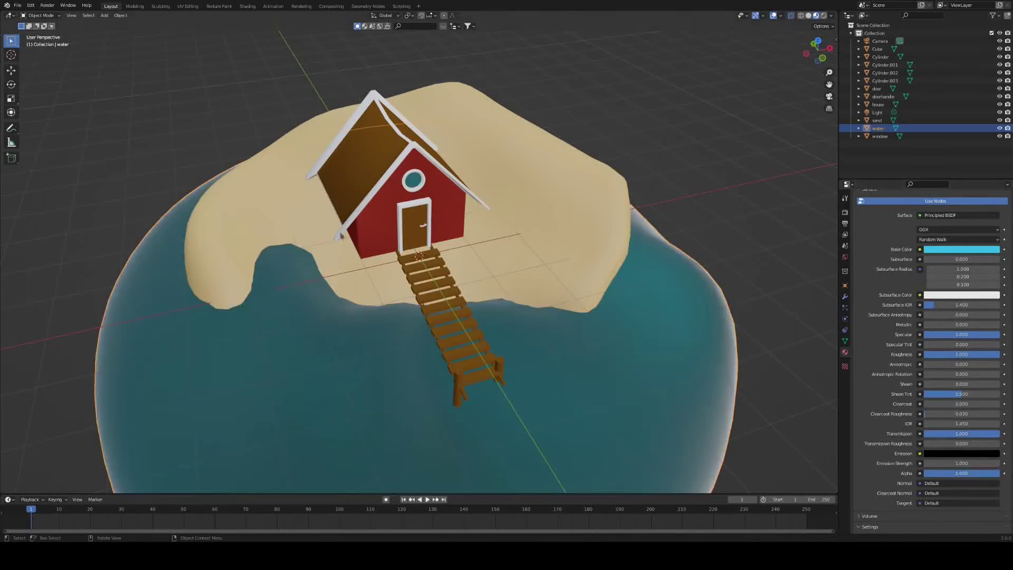
Enable Eevee's screen space reflections with refraction, and turn on screen space refraction for the water material.
left_click(845, 213)
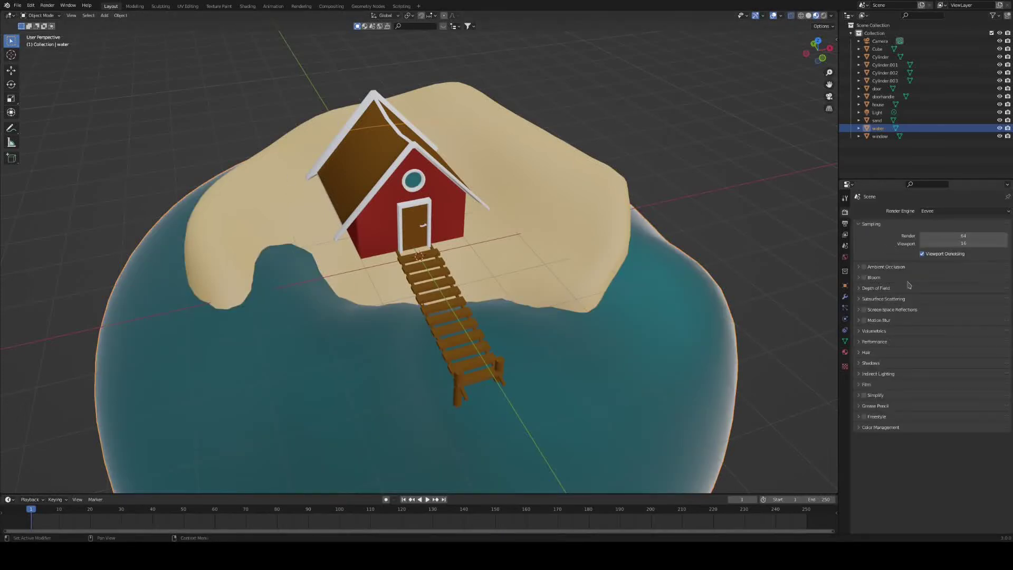
left_click(858, 310)
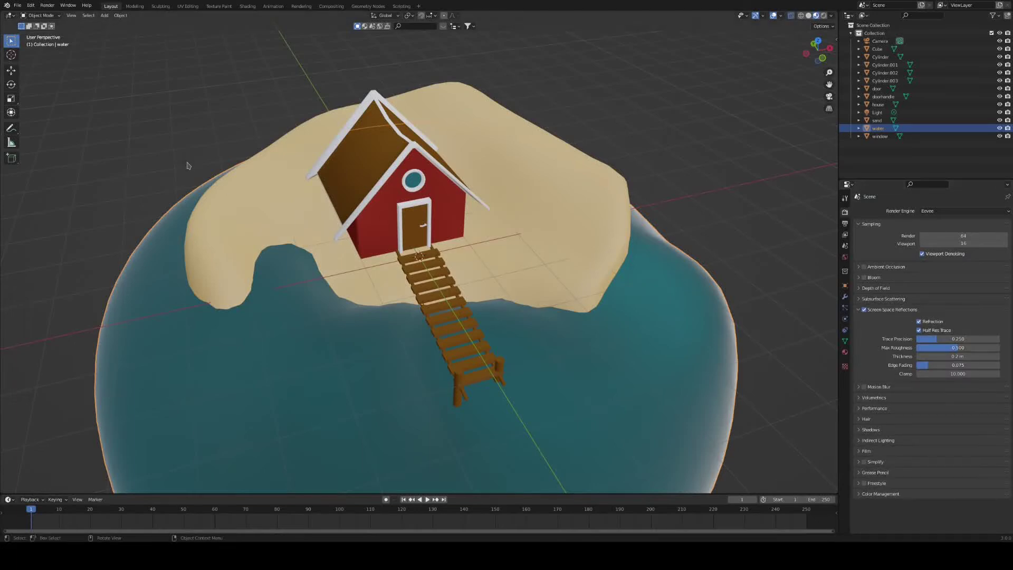
left_click(845, 353)
scroll(952, 425, "down", 10)
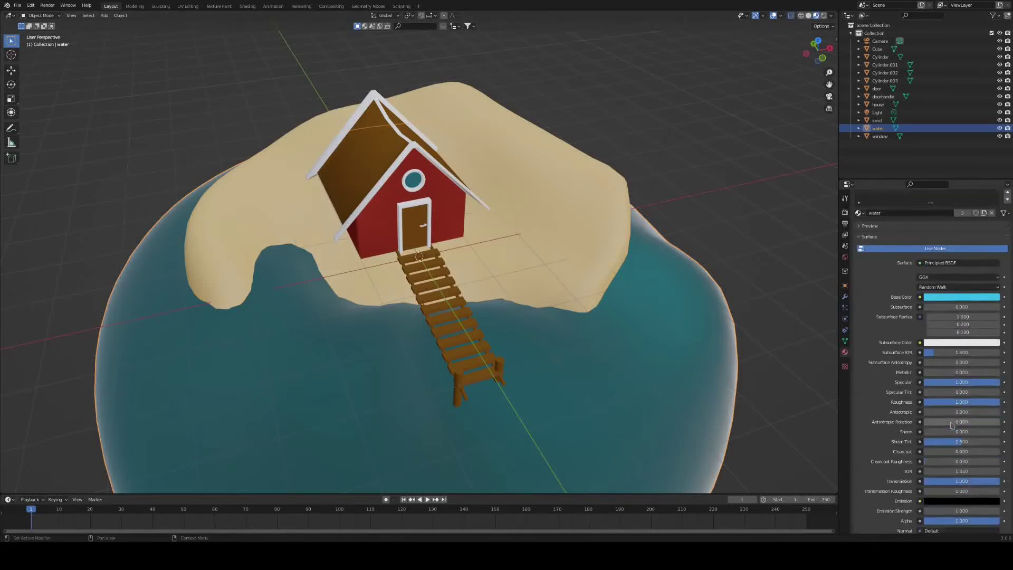
left_click(922, 464)
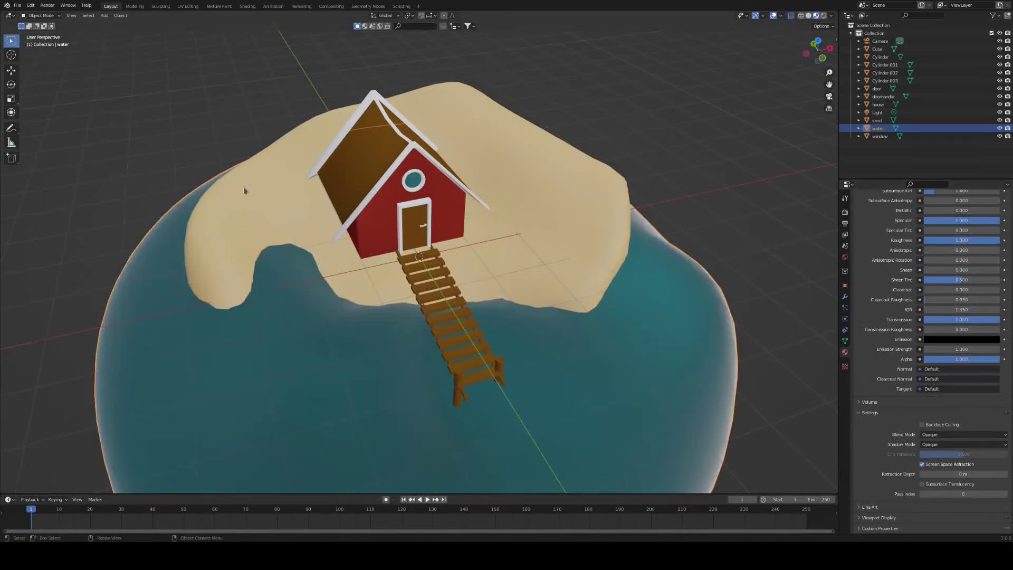
Lower the water material's roughness to about 0.2 so the sand is visible through it.
scroll(947, 302, "up", 4)
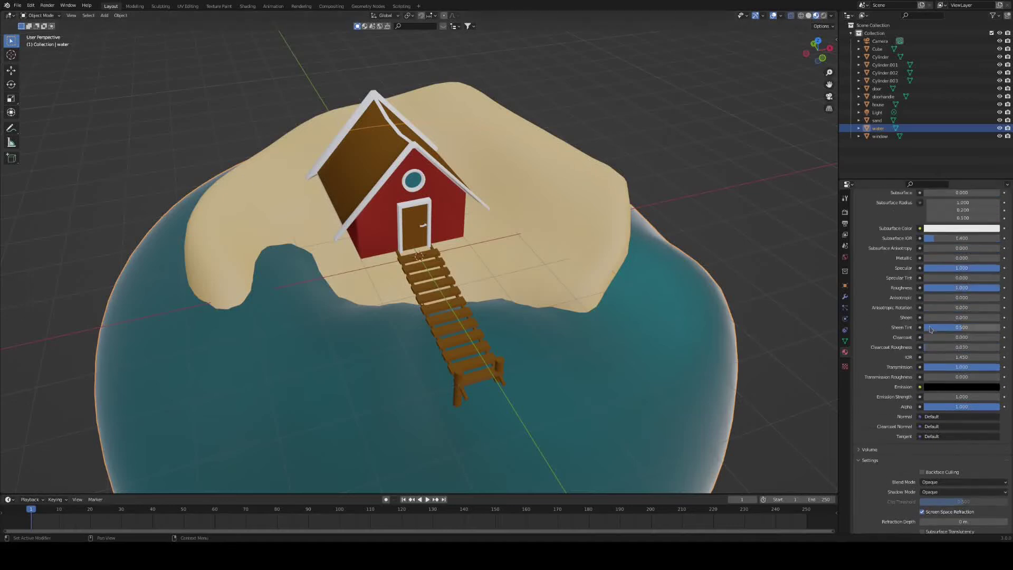
left_click_drag(947, 304, 892, 304)
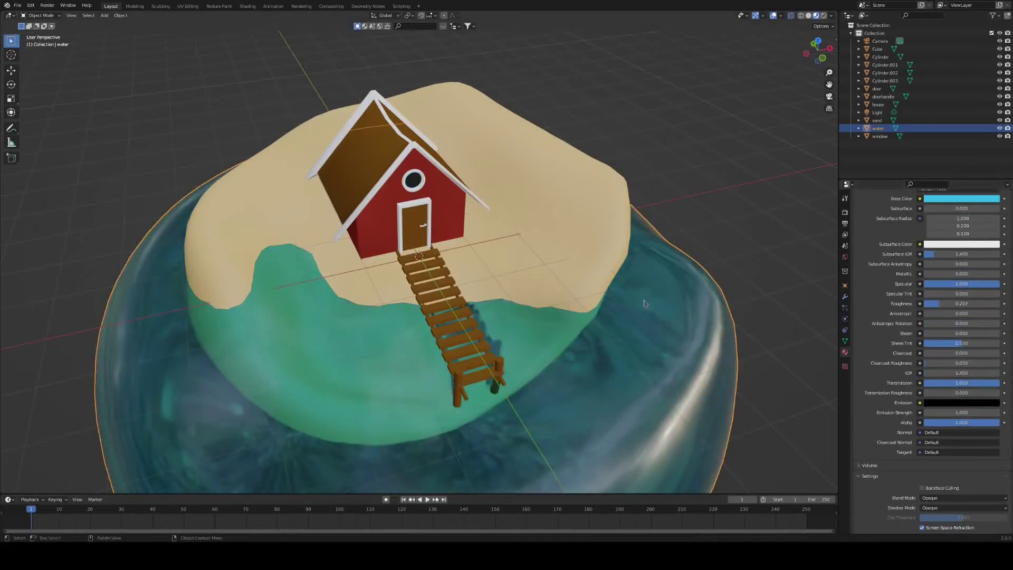
mouse_move(644, 303)
middle_mouse_down()
mouse_move(583, 276)
mouse_move(659, 311)
middle_mouse_up()
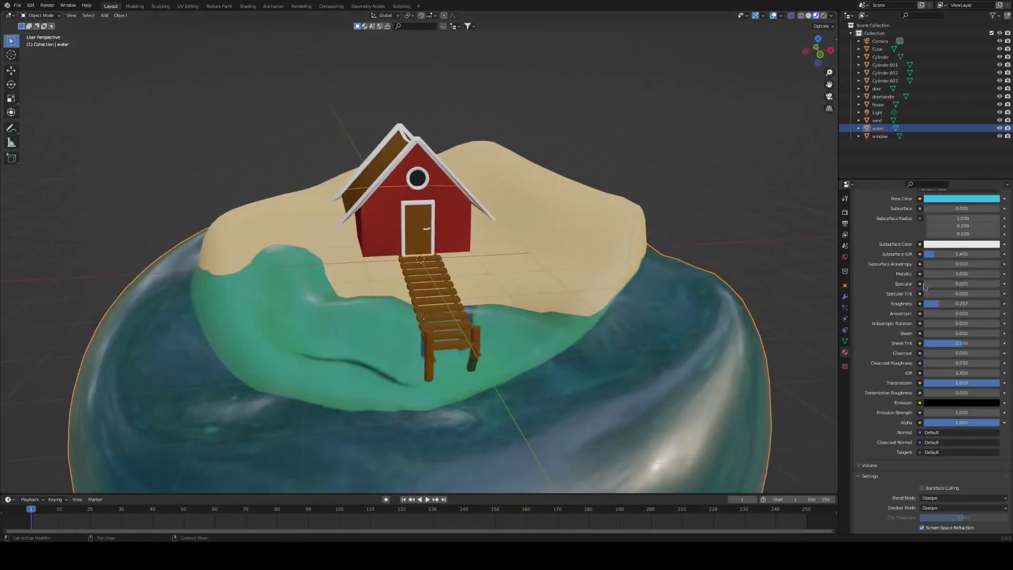
Drop the water material's specular to 0 and raise its roughness to about 0.43.
left_click_drag(966, 284, 923, 283)
scroll(644, 290, "down", 3)
middle_click_drag(723, 285, 697, 289)
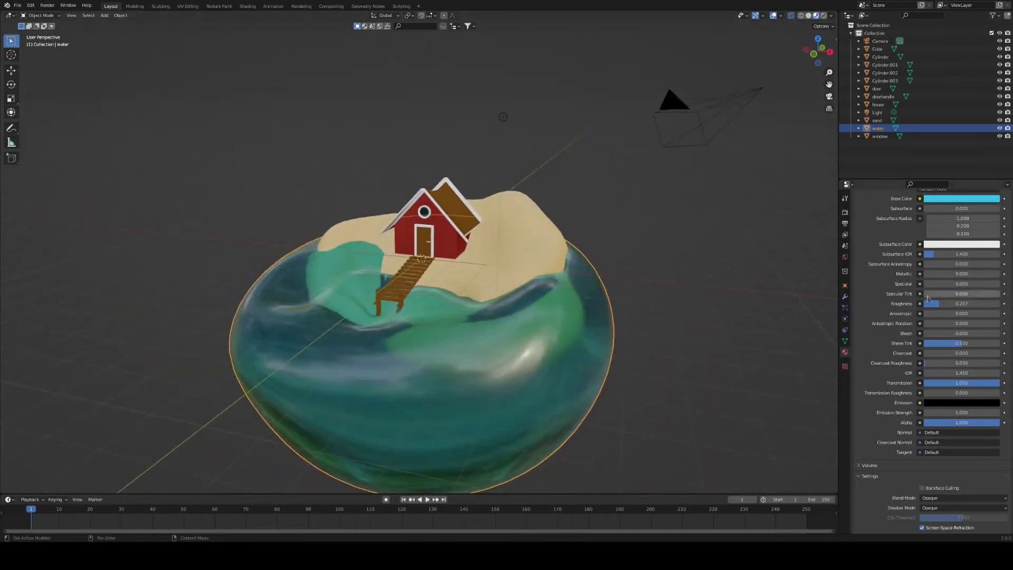
mouse_move(957, 303)
left_mouse_down()
mouse_move(985, 303)
mouse_move(977, 303)
left_mouse_up()
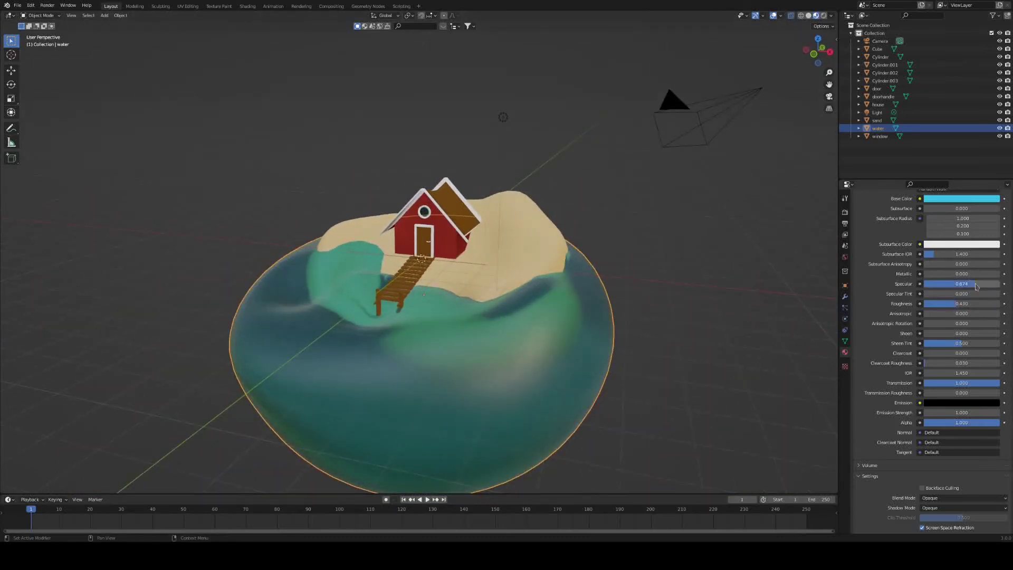
Knife-cut the outline of an envelope flap into the front face of the mirrored letter block.
scroll(597, 320, "up", 5)
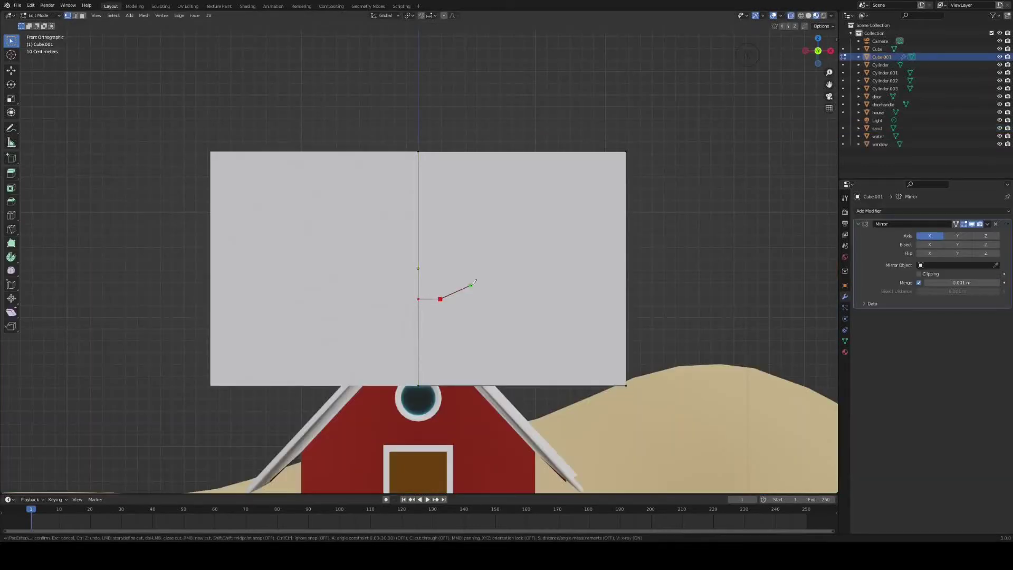
left_click(465, 293)
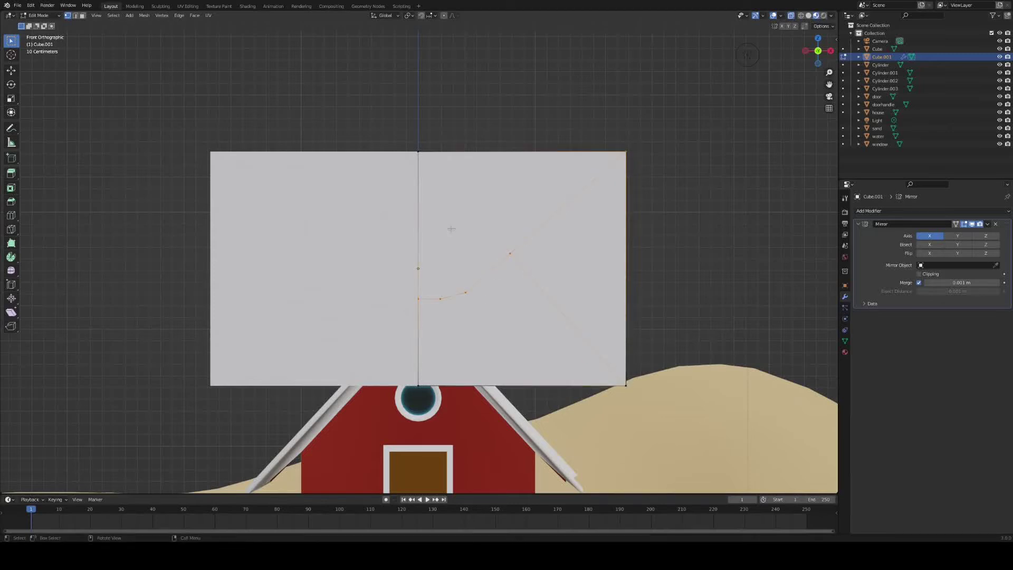
Extrude the envelope's flap face and pull its lower vertices forward so the flap stands off the front.
middle_click_drag(451, 229, 422, 205)
key("e")
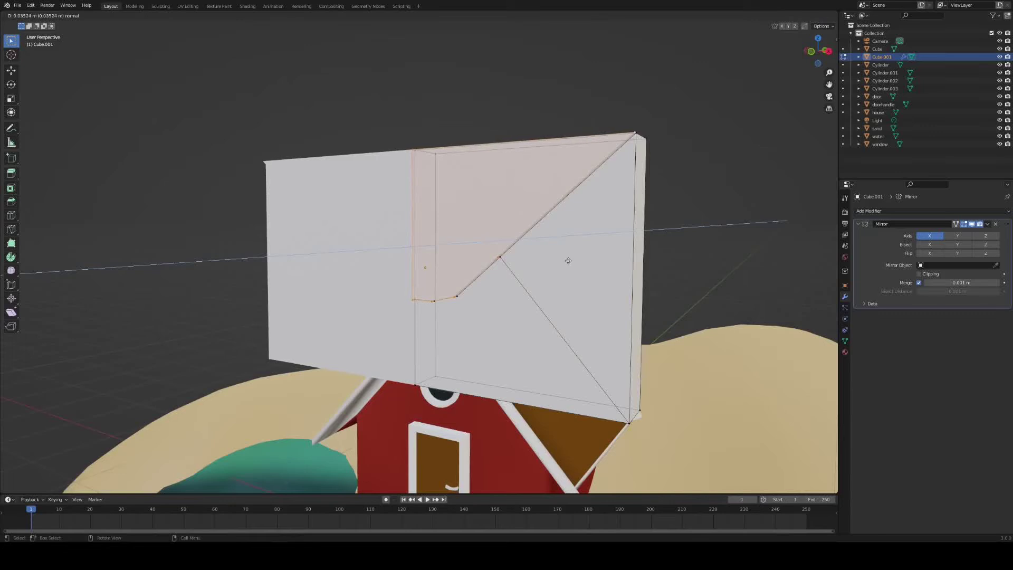
right_click(398, 283)
left_click(490, 260, "shift")
middle_click_drag(522, 277, 570, 284)
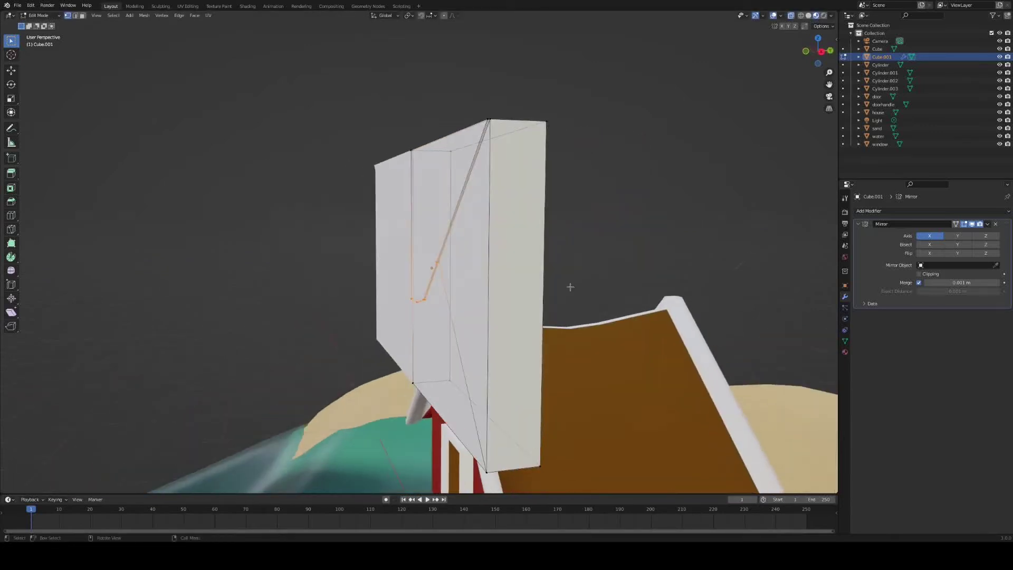
key("g")
left_click(411, 294)
key("g")
left_click(452, 279)
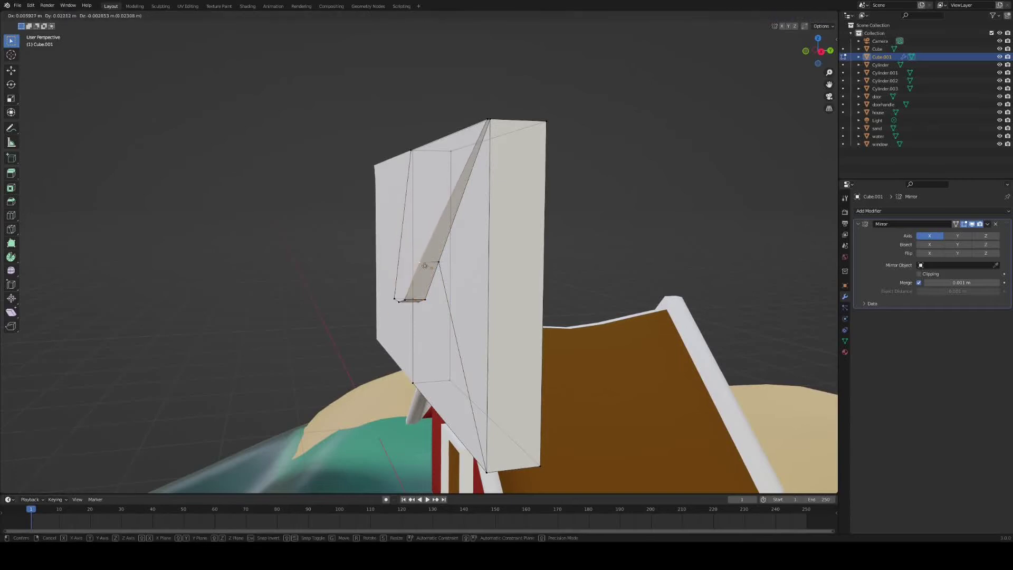
middle_click_drag(452, 279, 528, 271)
left_click(512, 277)
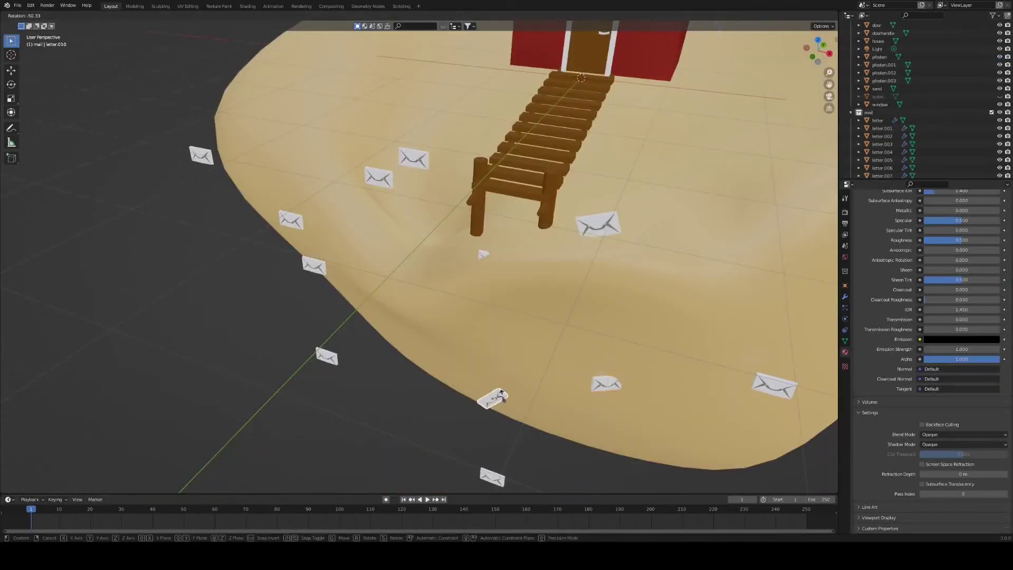
Rotate two of the letters floating around the island, letter.008 and letter.007, to different angles.
left_click(429, 267)
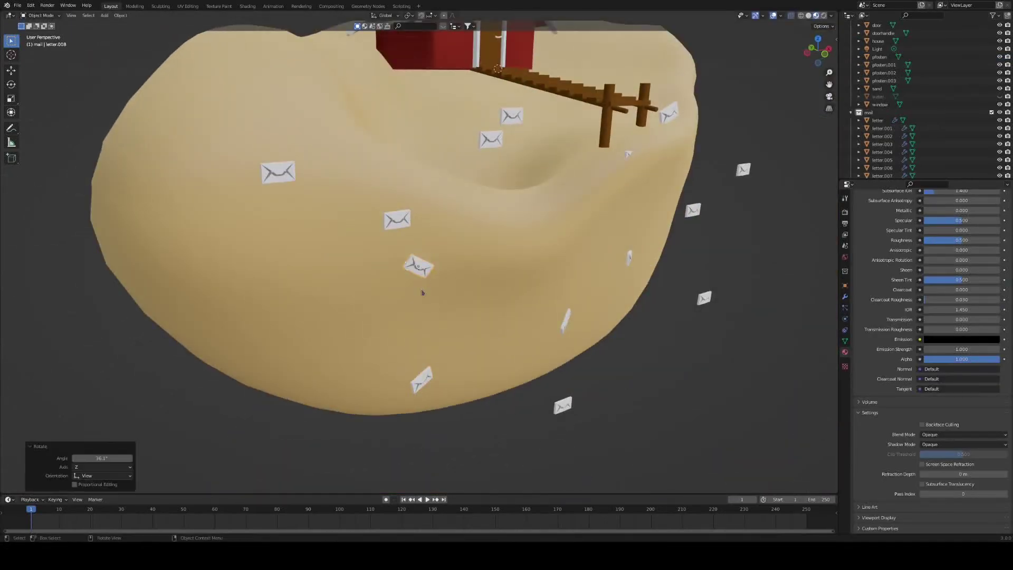
middle_click_drag(420, 287, 337, 279)
key("r")
left_click(432, 283)
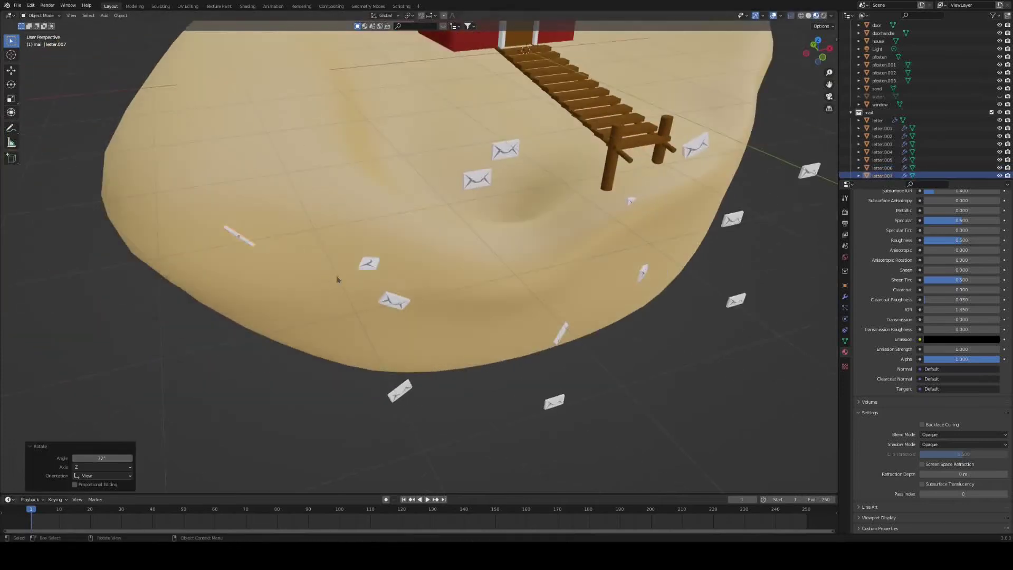
Move one of the letters in front of the walkway slightly and rotate it to a different angle.
middle_click_drag(300, 165, 544, 200)
left_click(591, 319)
key("g")
left_click(566, 326)
key("r")
left_click(572, 256)
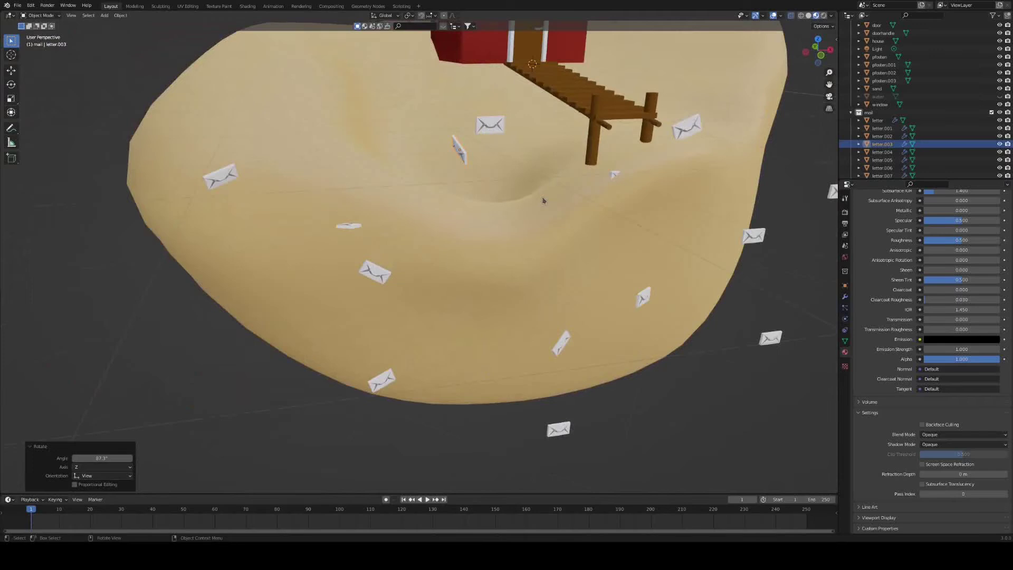
Reposition a letter over the sand beside the walkway and rotate the letter just behind it.
left_click(456, 196)
key("g")
left_click(451, 226)
left_click(486, 129)
key("r")
left_click(533, 145)
Place letter.001 in front of the walkway's end posts and rotate it to a tilted angle.
middle_click_drag(662, 190, 612, 177)
left_click(560, 158)
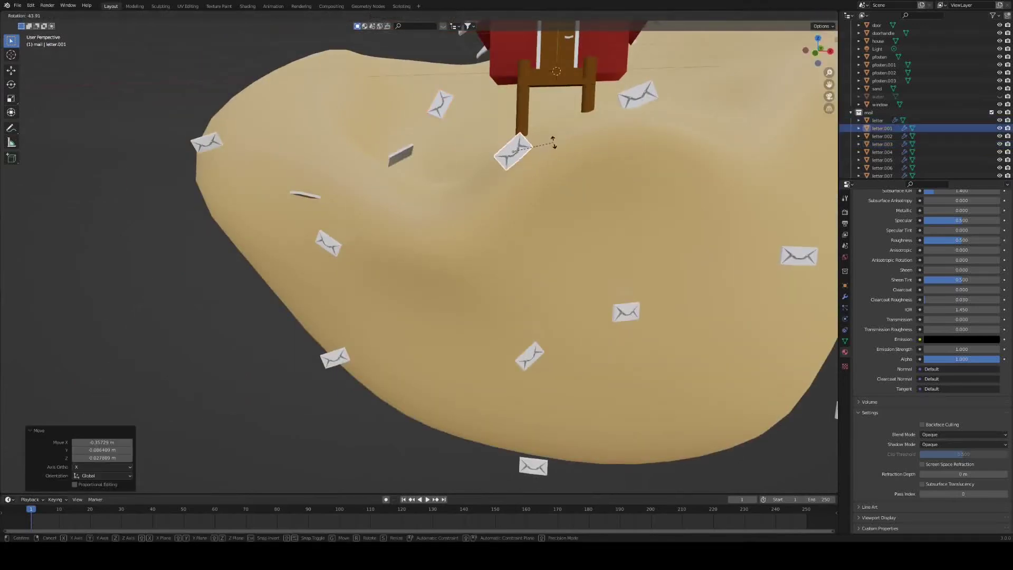
left_click(554, 142)
middle_click_drag(554, 142, 519, 268)
left_click(334, 320)
middle_click_drag(338, 312, 564, 226)
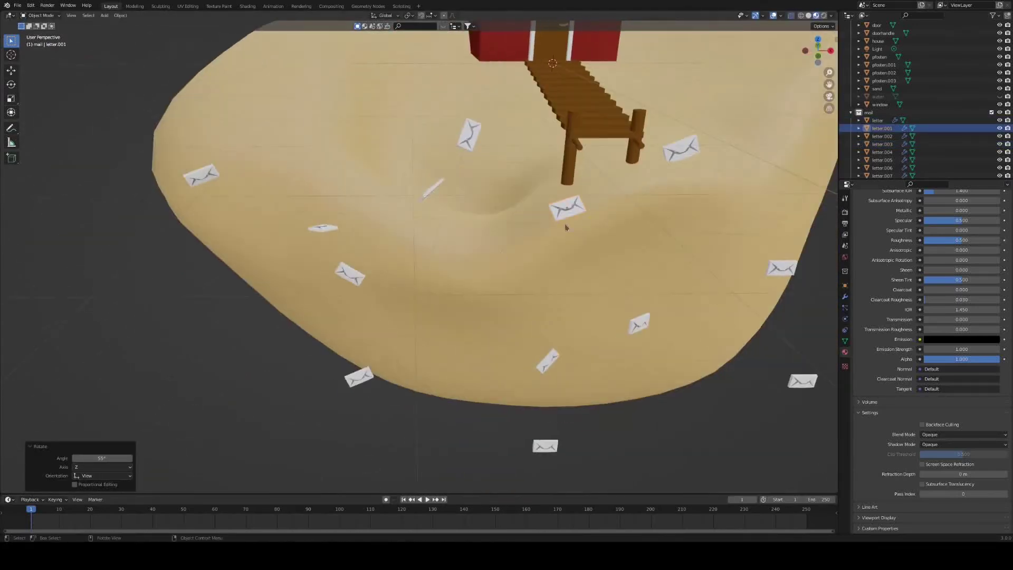
key("g")
left_click(563, 252)
Rotate the outlying letters on the walkway's far side, including letter.015, to varied angles.
scroll(564, 252, "down", 2)
left_click(659, 265)
key("r")
left_click(667, 249)
left_click(651, 334)
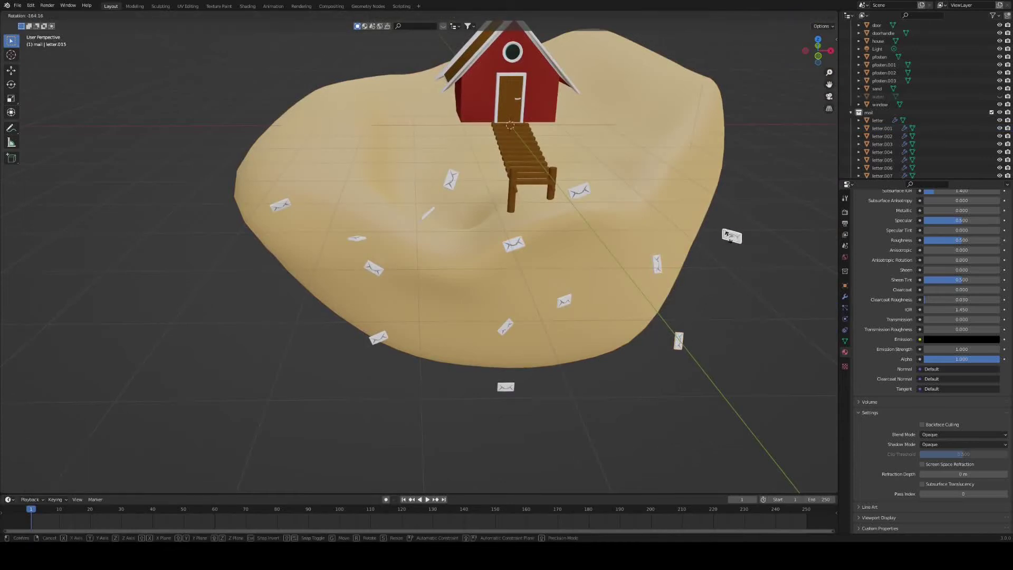
middle_click_drag(650, 333, 749, 249)
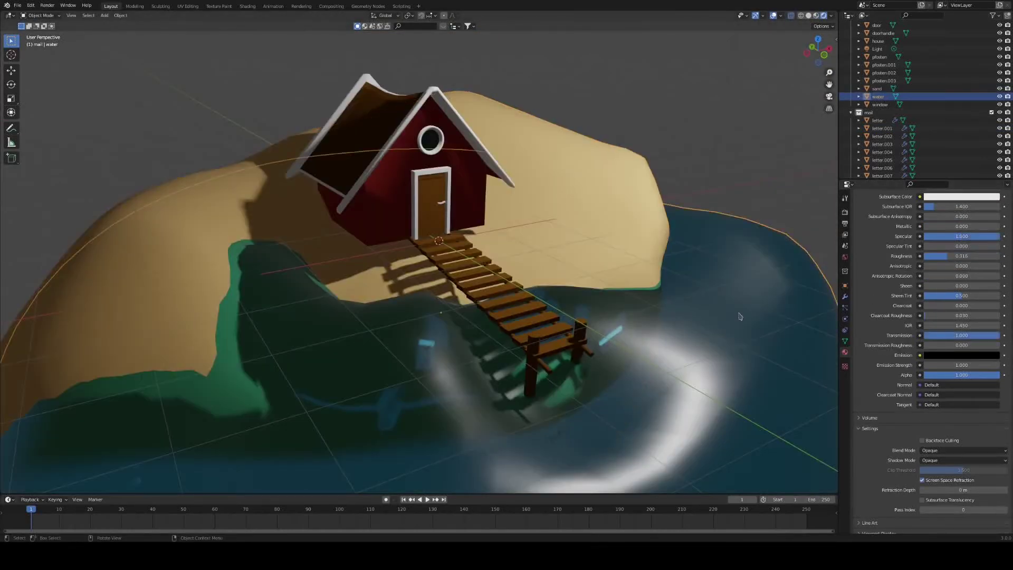
scroll(594, 74, "down", 3)
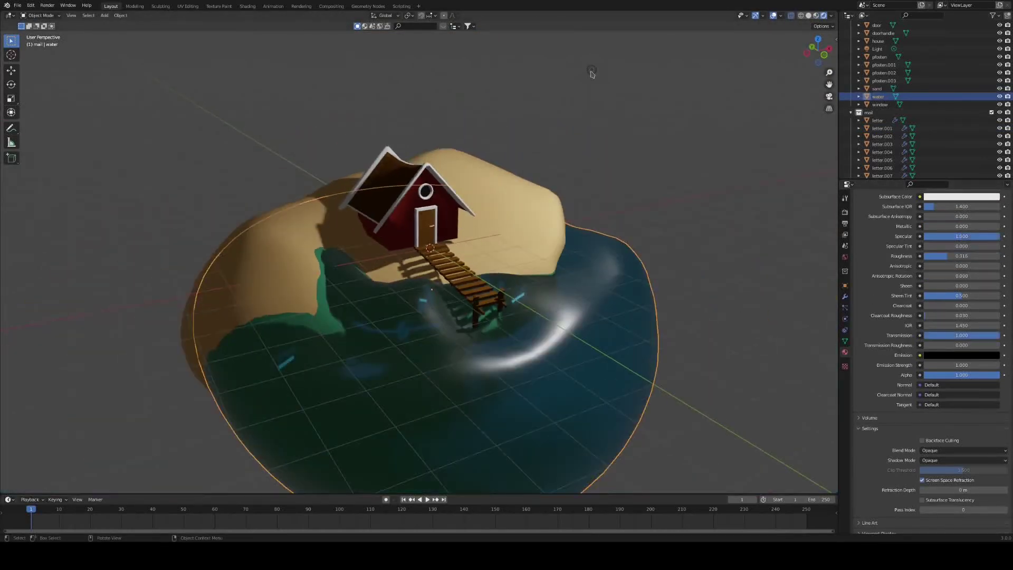
Move the existing point light down closer to the island beside the house.
left_click(589, 85)
key("g")
left_click(580, 166)
middle_click_drag(581, 160, 544, 172)
Duplicate the point light over the water in front of the walkway and reduce the copy's power to about 280 W.
key("shift+d")
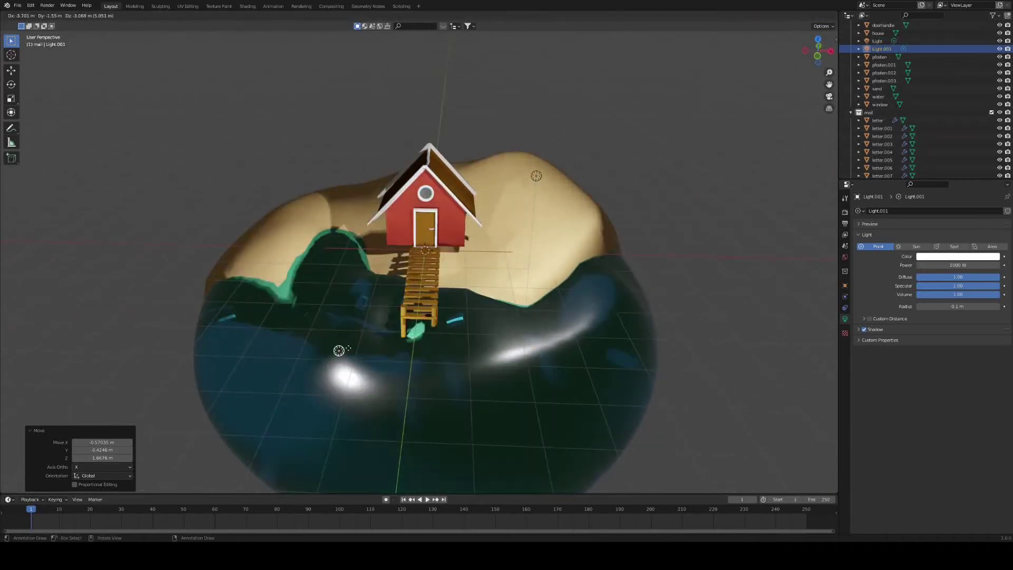
left_click(359, 370)
middle_click_drag(359, 370, 500, 297)
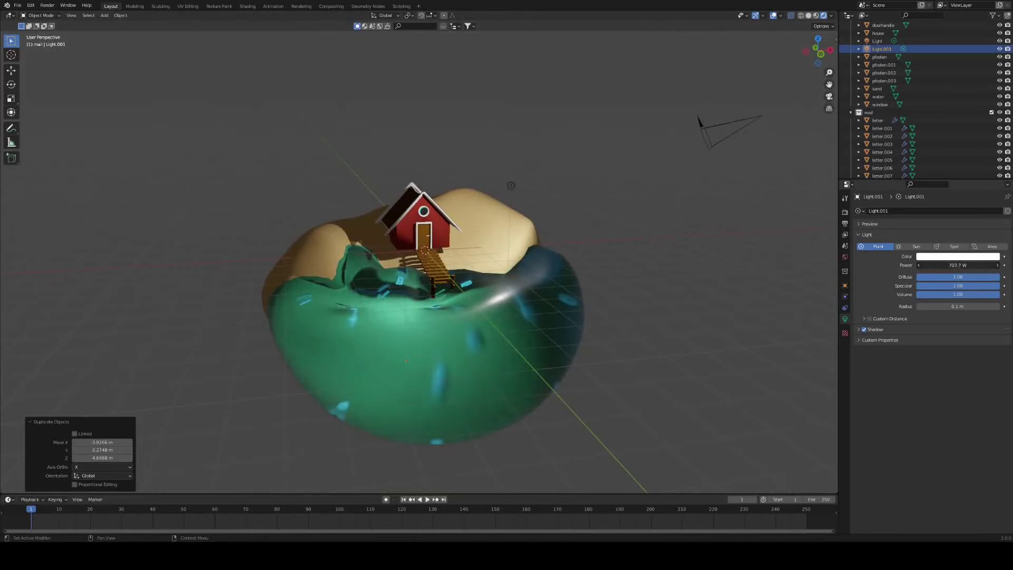
left_click_drag(957, 265, 935, 265)
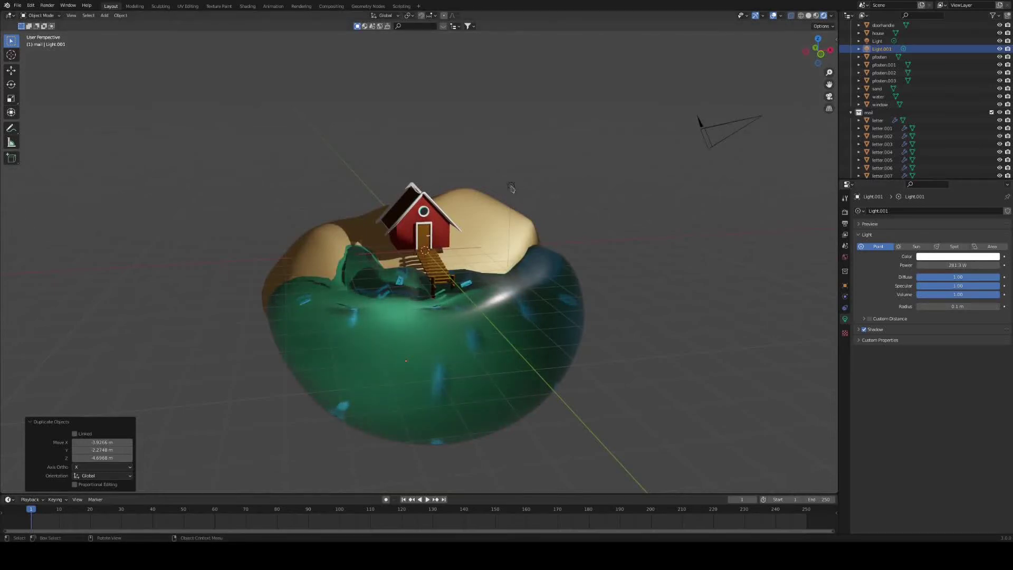
Reposition the original 1000 W light closer above the sand beside the house.
left_click(511, 188)
key("g")
left_click(514, 218)
key("g")
mouse_move(513, 218)
middle_mouse_down()
mouse_move(552, 232)
mouse_move(454, 159)
mouse_move(554, 205)
mouse_move(514, 204)
middle_mouse_up()
left_click(510, 205)
key("g")
left_click(475, 143)
key("g")
left_click(519, 244)
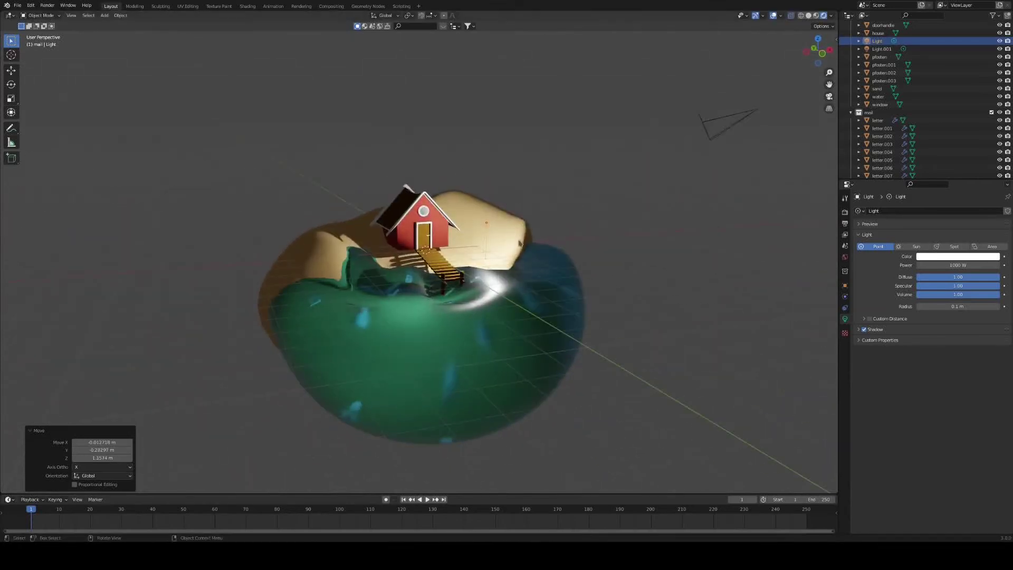
middle_click_drag(519, 243, 493, 221)
Duplicate the dimmer light Light.001 and place the copy over the water on the opposite side of the walkway.
left_click(390, 296)
left_click(390, 296)
left_click(892, 49)
key("shift+d")
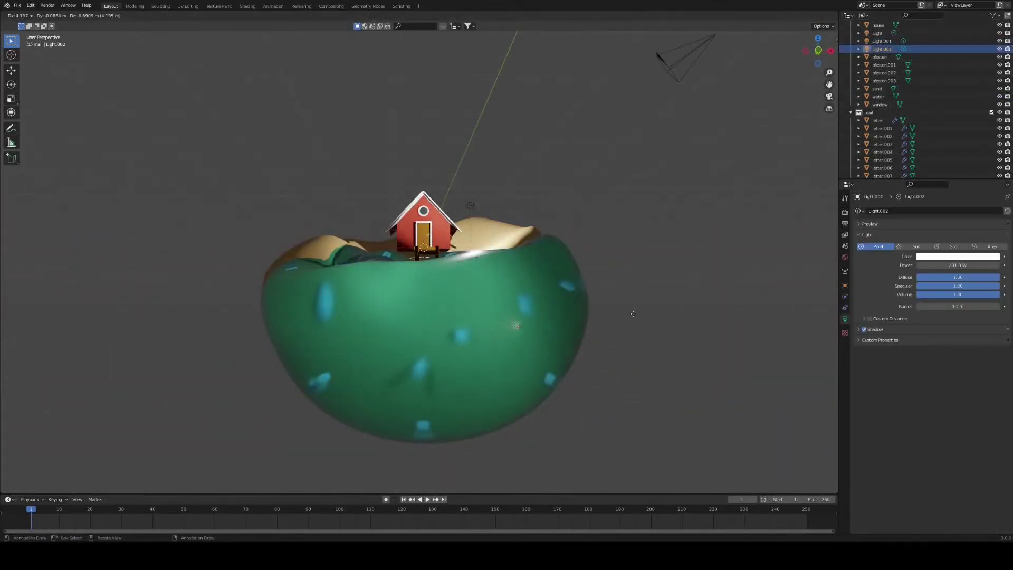
left_click(628, 294)
middle_click_drag(628, 294, 598, 327)
key("g")
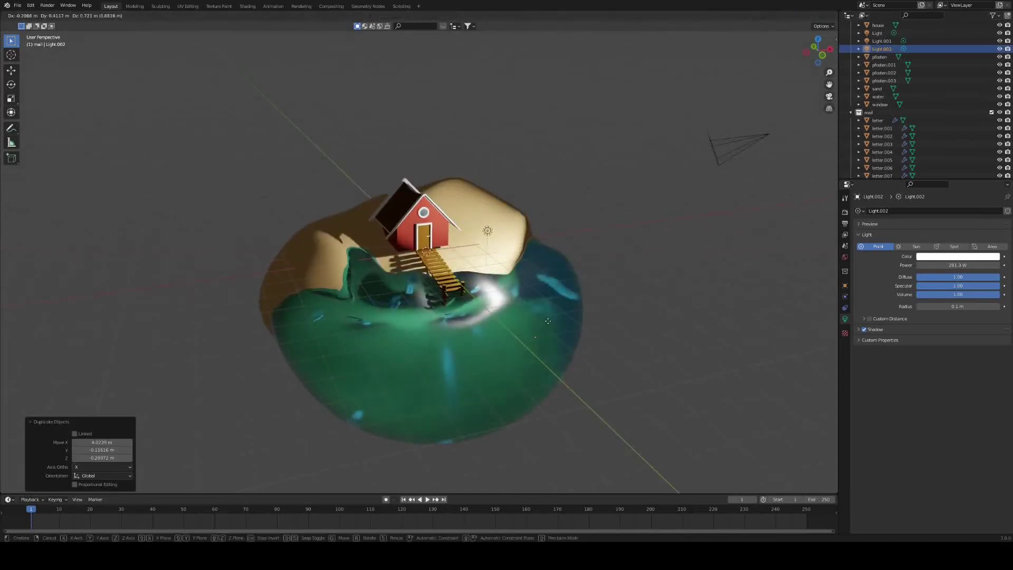
left_click(519, 275)
Place a horizontal wooden board beside the house's front wall and shift it along the Y axis.
middle_click_drag(520, 274, 443, 259)
scroll(443, 259, "up", 4)
left_click(496, 177)
left_click(525, 235)
key("shift+d")
middle_click_drag(533, 224, 511, 229)
left_click(521, 238)
key("g")
key("y")
left_click(527, 233)
scroll(527, 233, "up", 3)
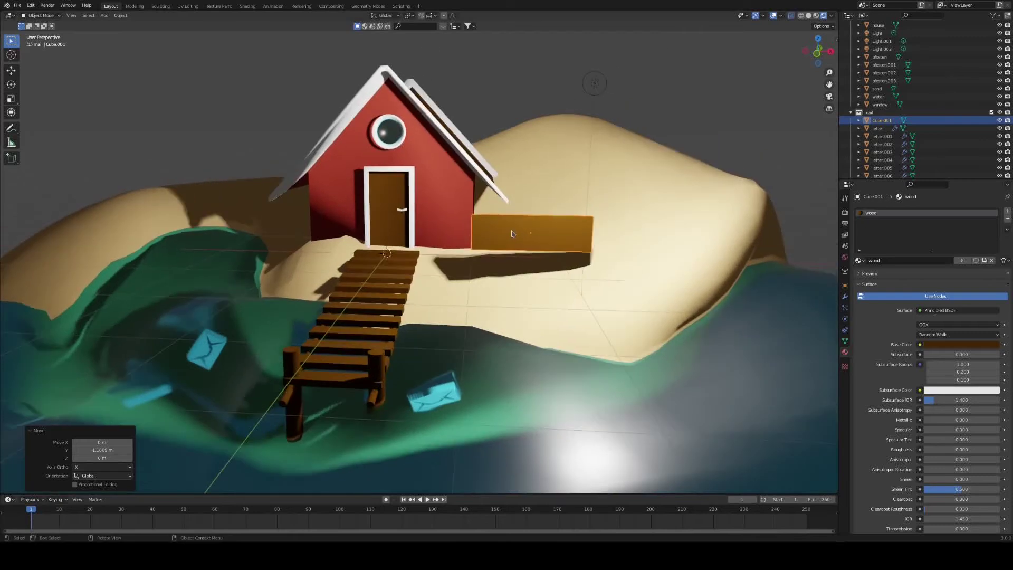
Add a lengthwise loop cut to the board and pull its house-side middle vertices out along X into an arrow tip.
key("Tab")
left_click(495, 231)
right_click(473, 220)
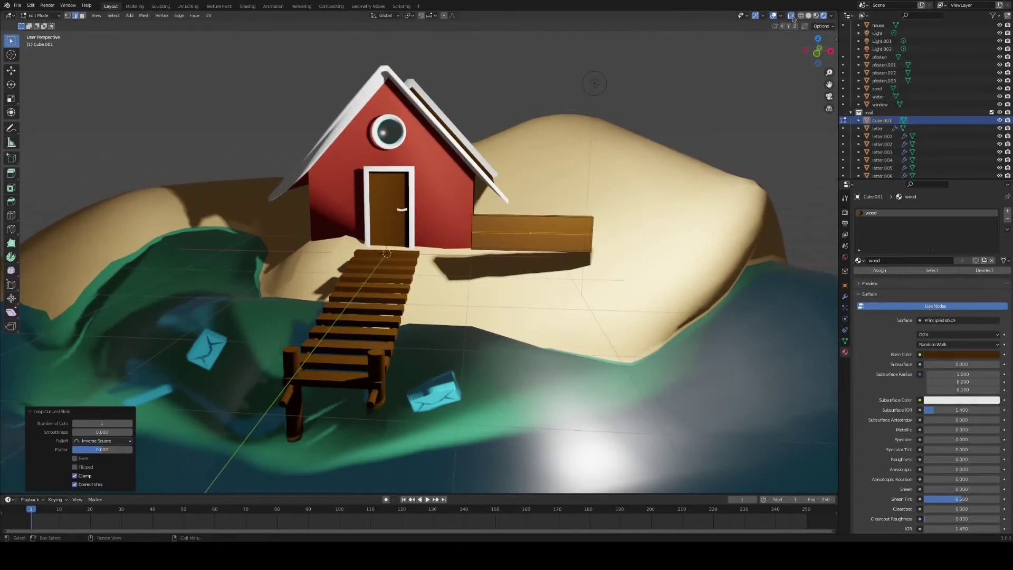
key("1")
scroll(481, 200, "up", 2)
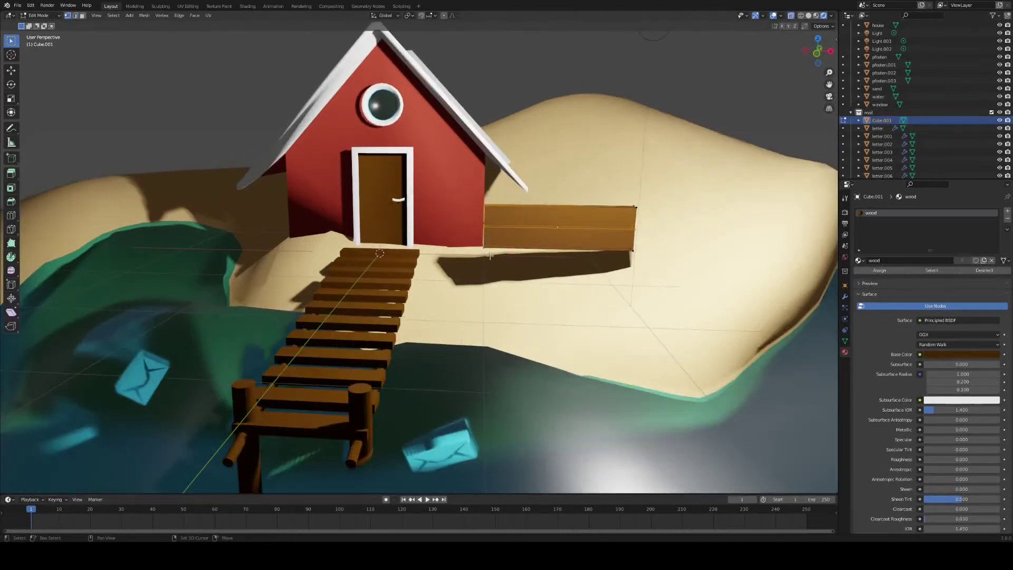
left_click_drag(476, 217, 492, 234)
key("g")
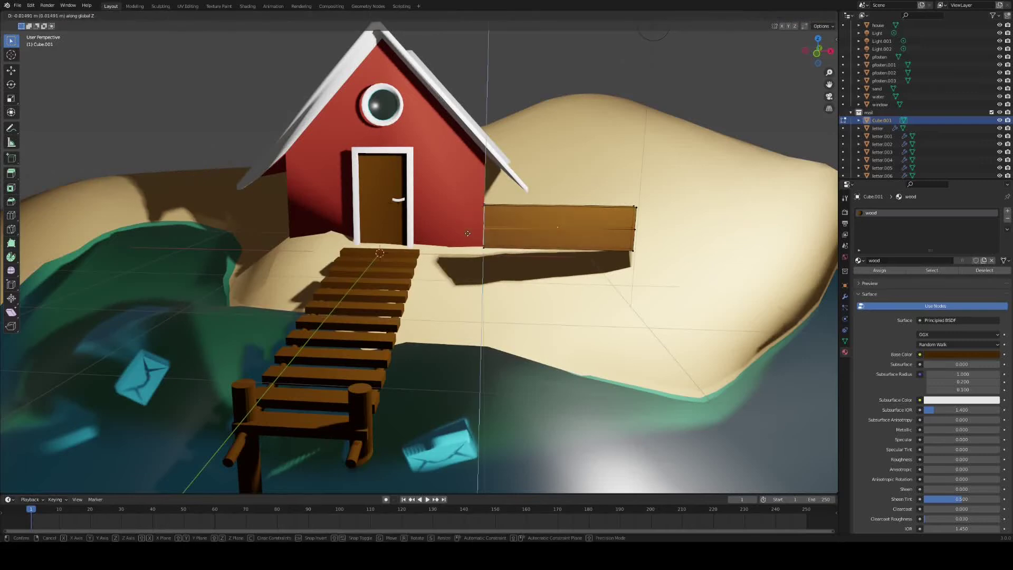
key("g")
key("x")
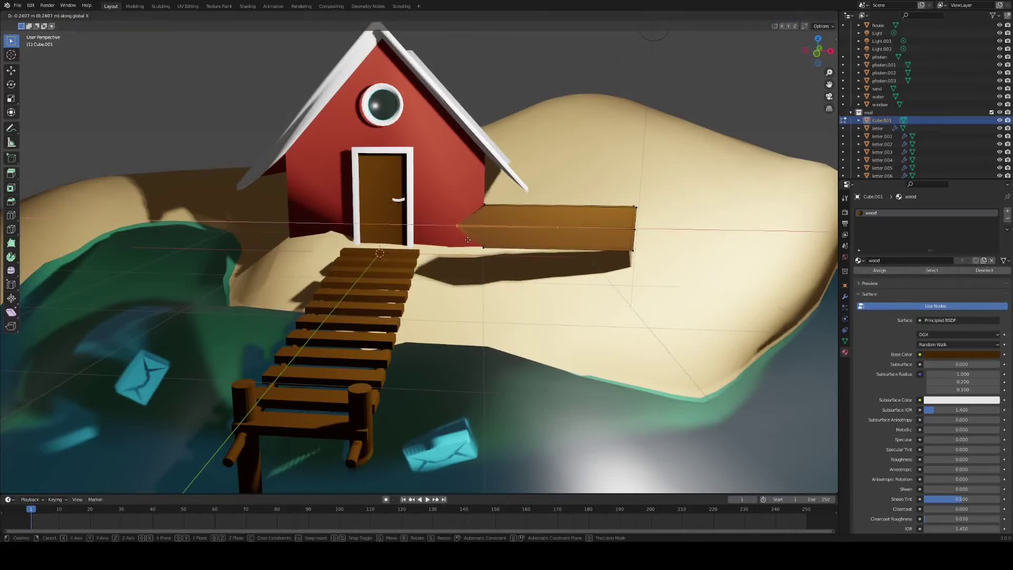
left_click(467, 240)
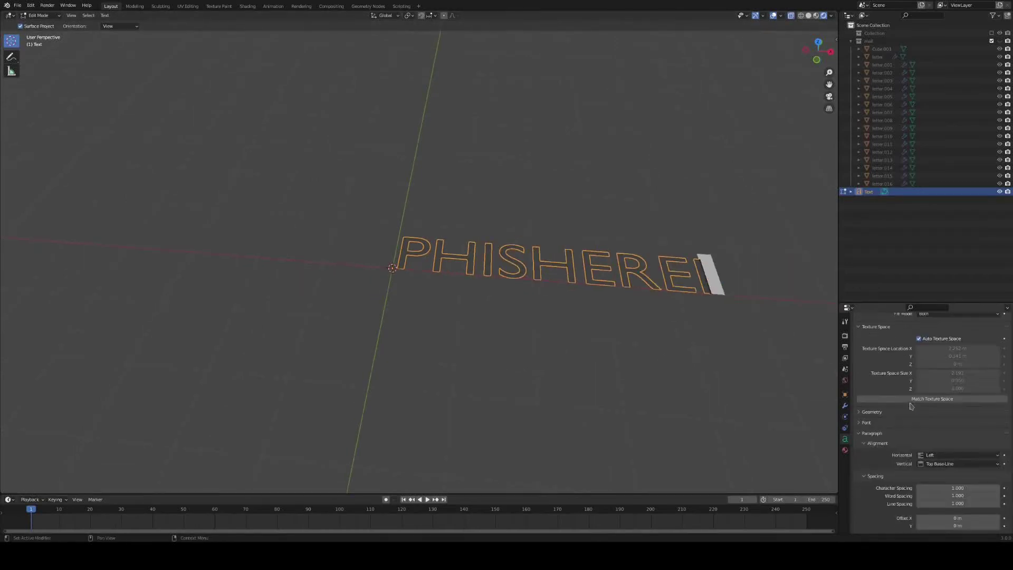
Change the PHISHEREI text to a bold display font and convert the text object to a mesh.
left_click(890, 416)
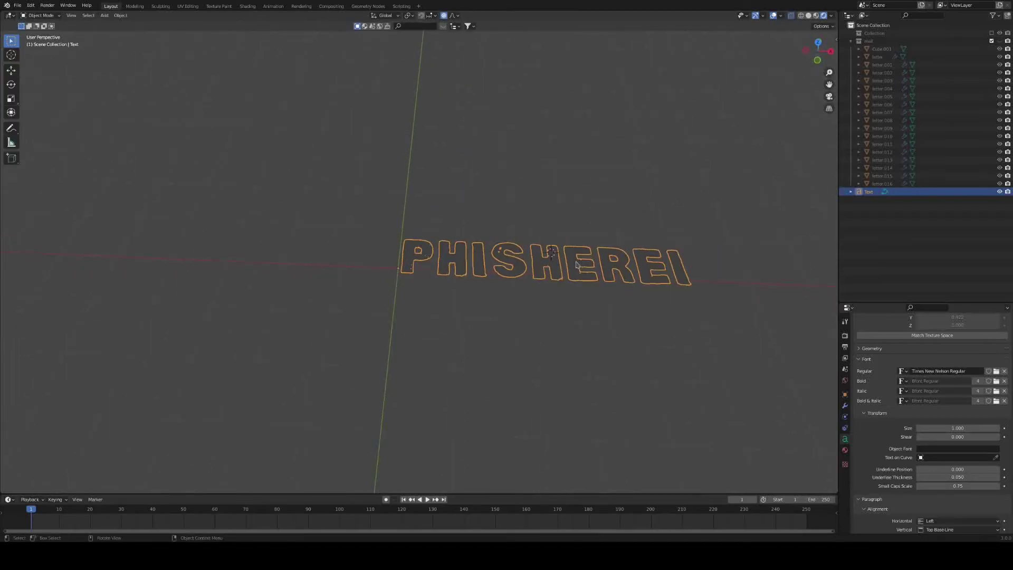
left_click(602, 234)
left_click(122, 16)
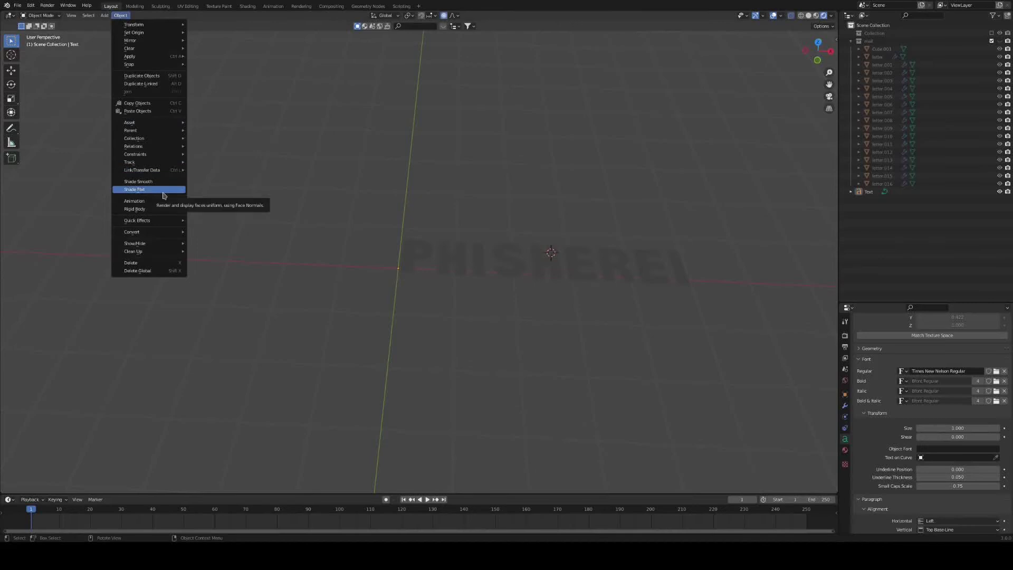
left_click(426, 261)
left_click(121, 16)
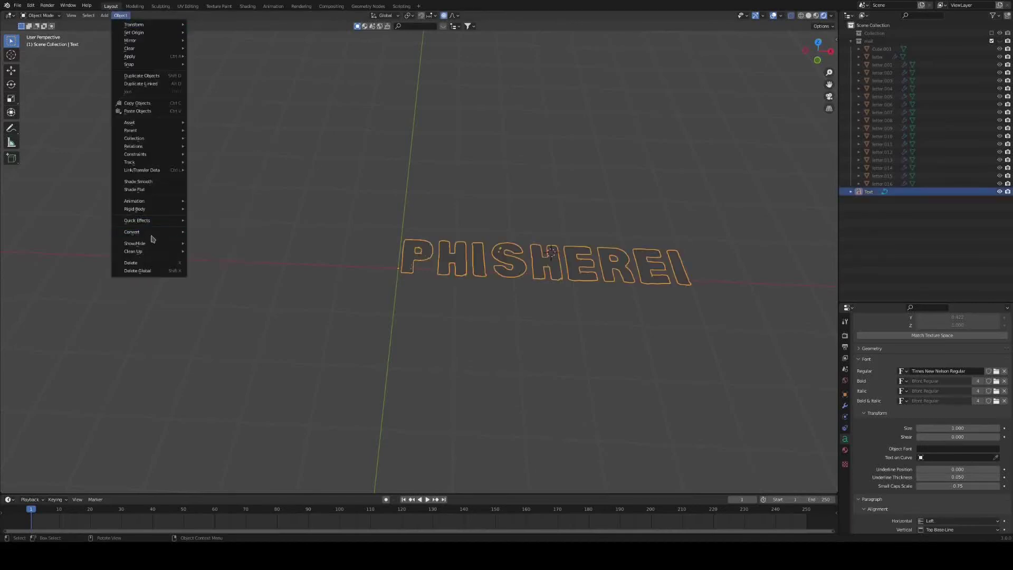
left_click(217, 244)
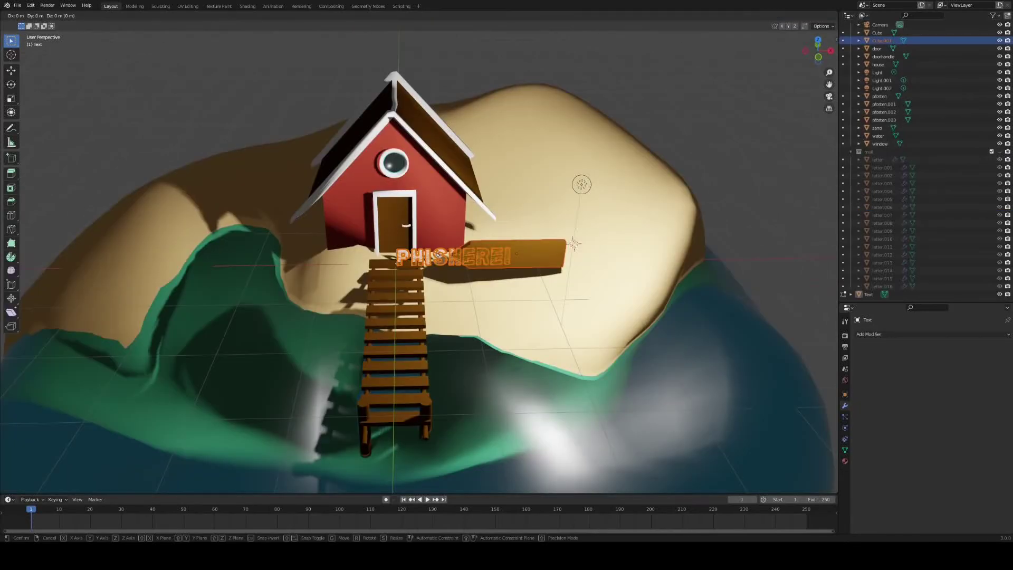
Move the PHISHEREI lettering along X until it sits in line with the arrow board.
key("s")
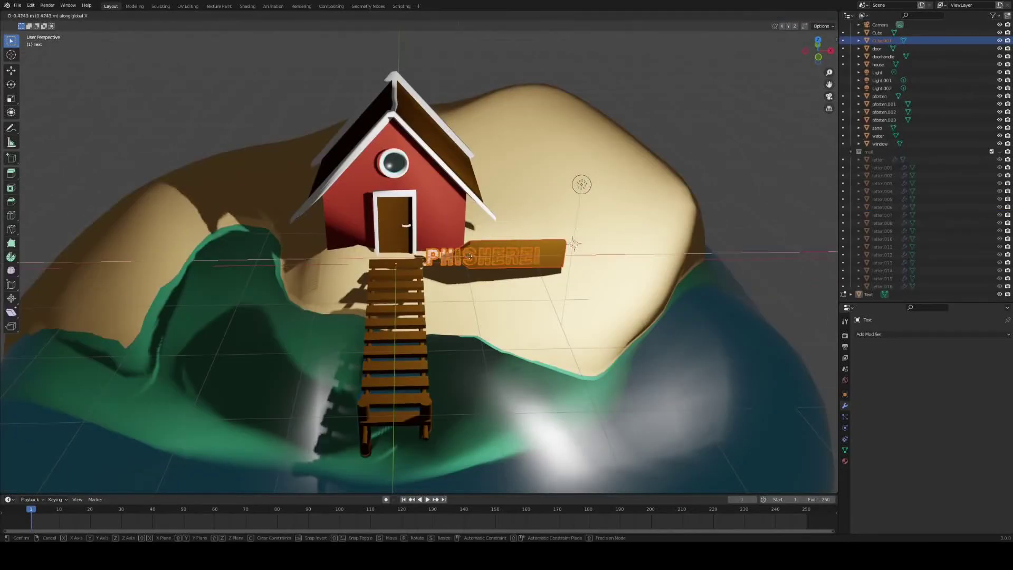
left_click(597, 268)
key("g")
left_click(608, 267)
middle_click_drag(608, 267, 597, 228)
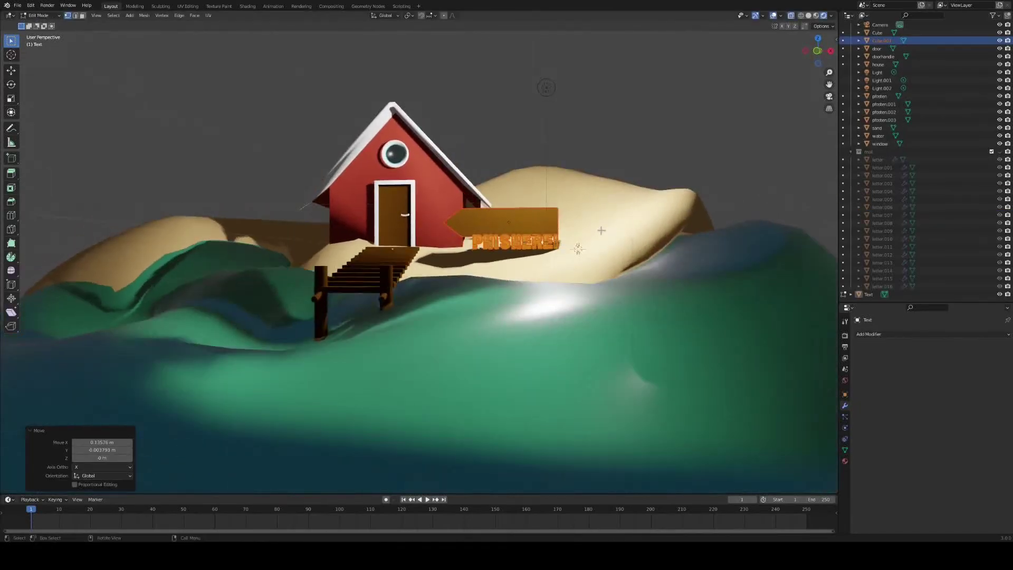
Working in front view, resize the PHISHEREI lettering and centre it within the arrow board.
key("KP_1")
key("g")
left_click(540, 232)
key("s")
left_click(594, 239)
key("g")
key("x")
left_click(597, 238)
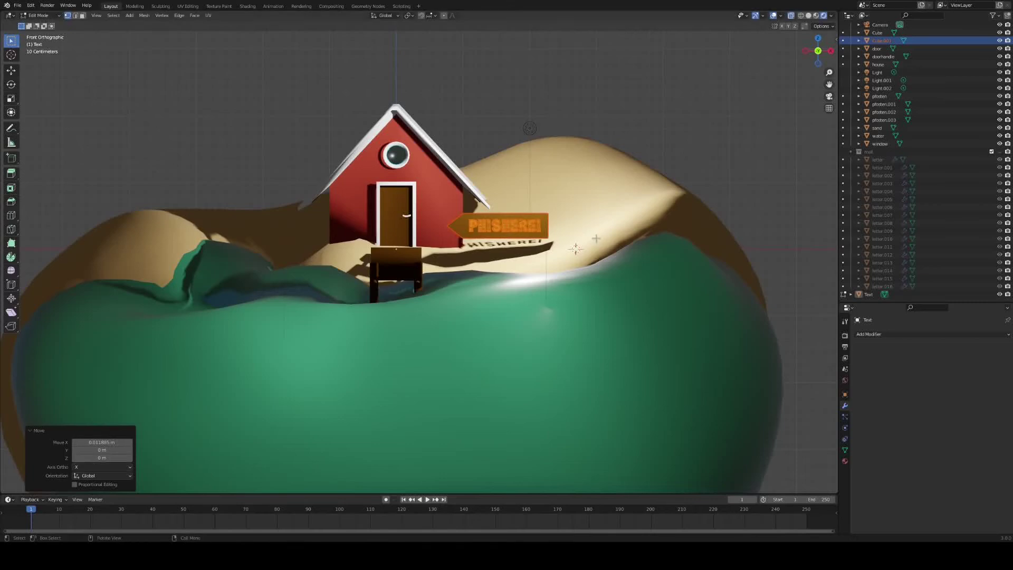
Move the lettering along Y to the arrow board's front face and extrude it for thickness.
key("g")
key("y")
left_click(549, 208)
middle_click_drag(549, 211, 561, 302)
key("Tab")
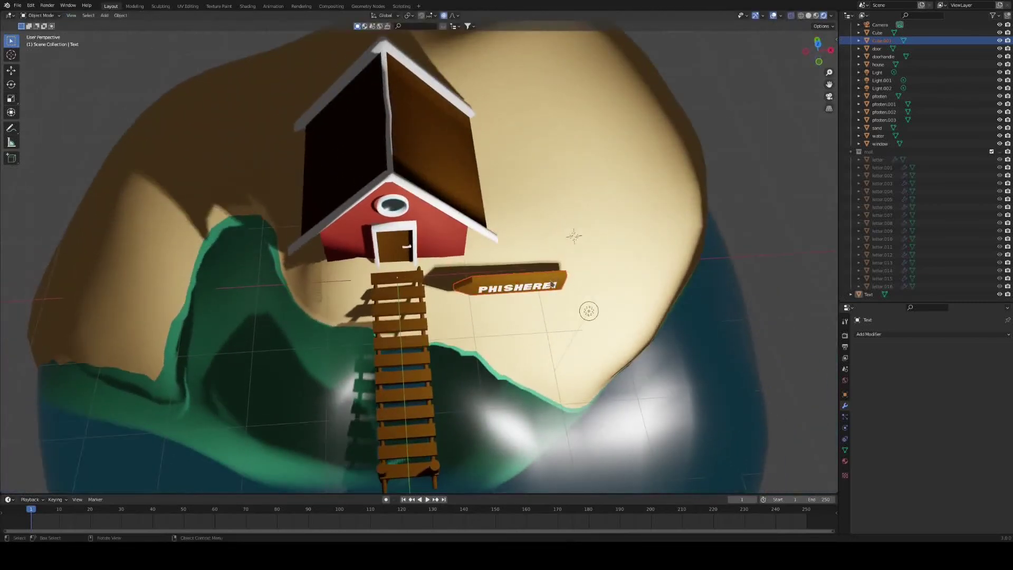
key("Tab")
key("e")
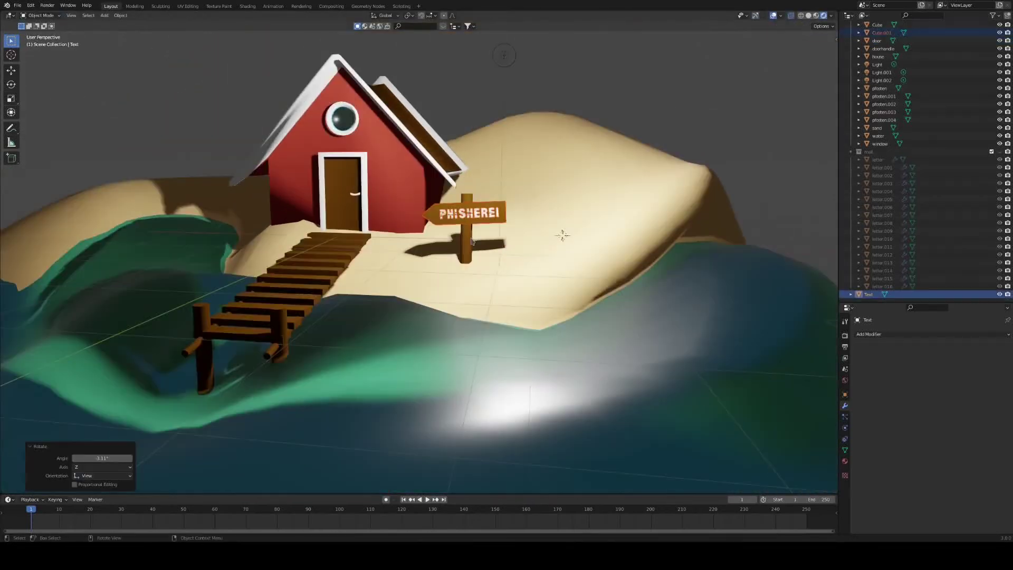
Adjust the sign's parts, then move the board, lettering and post together onto the sand slope away from the house.
key("g")
left_click(485, 241)
left_click(478, 205)
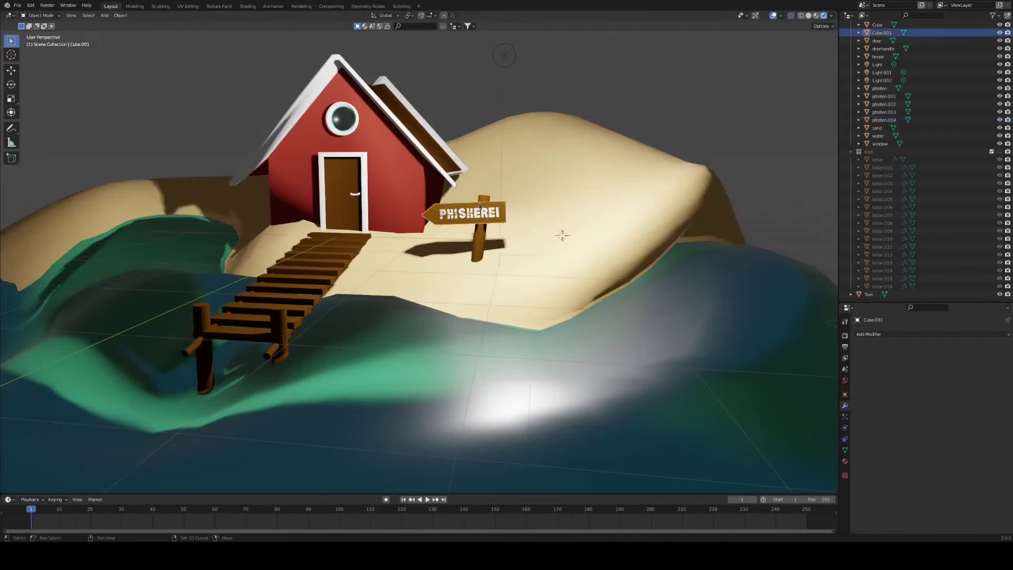
left_click(491, 217, "shift")
key("g")
left_click(612, 161)
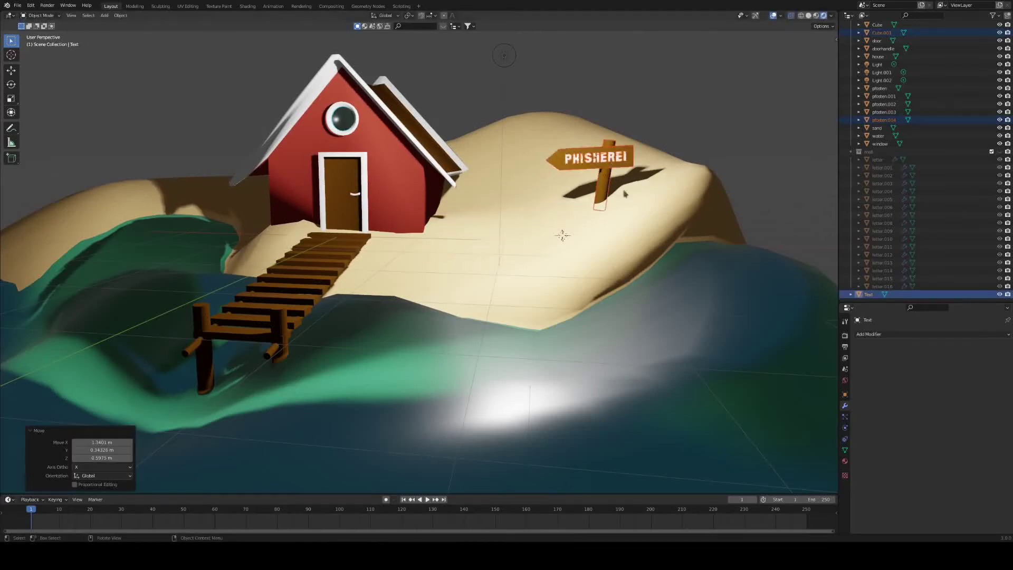
Rotate the whole sign slightly on the slope and show the mail collection's letters.
key("r")
left_click(647, 183)
middle_click_drag(647, 183, 628, 193)
middle_click_drag(374, 270, 424, 290)
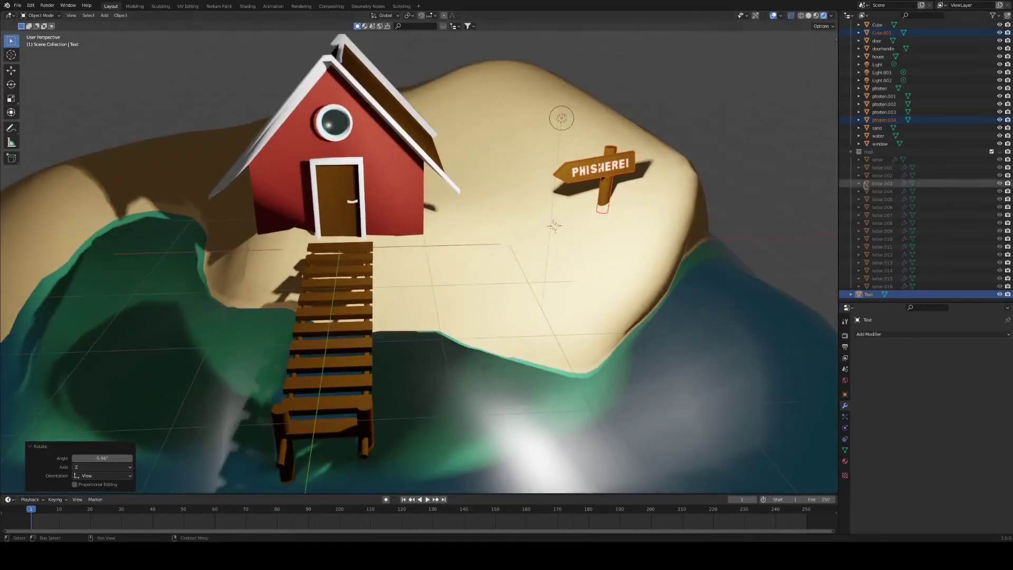
left_click(999, 152)
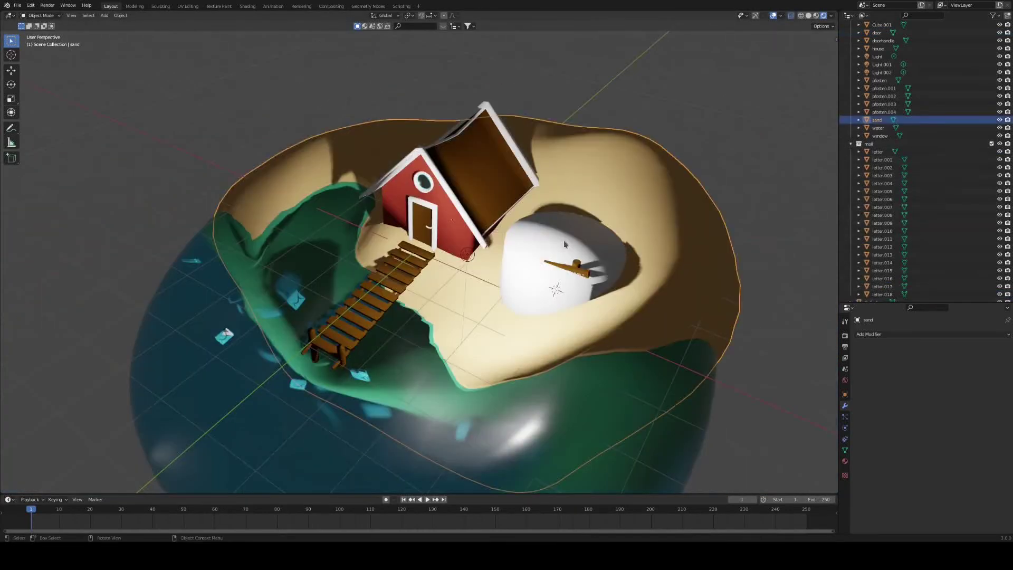
Scale down the new cylinder and move it onto the sand beside the house's front corner.
key("Tab")
key("s")
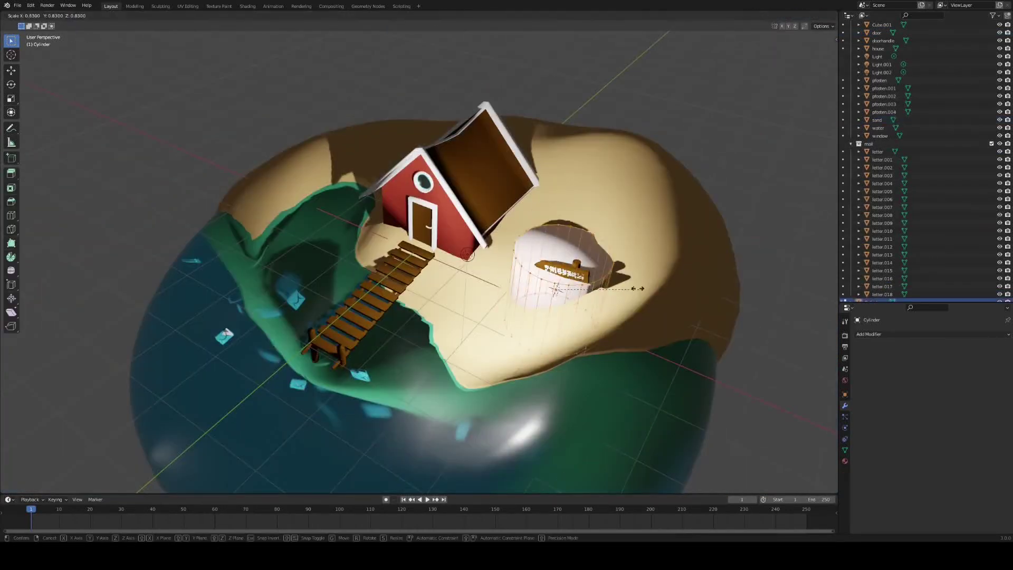
key("g")
left_click(501, 253)
scroll(506, 253, "up", 2)
middle_click_drag(538, 253, 448, 266, "shift")
scroll(448, 265, "up", 6)
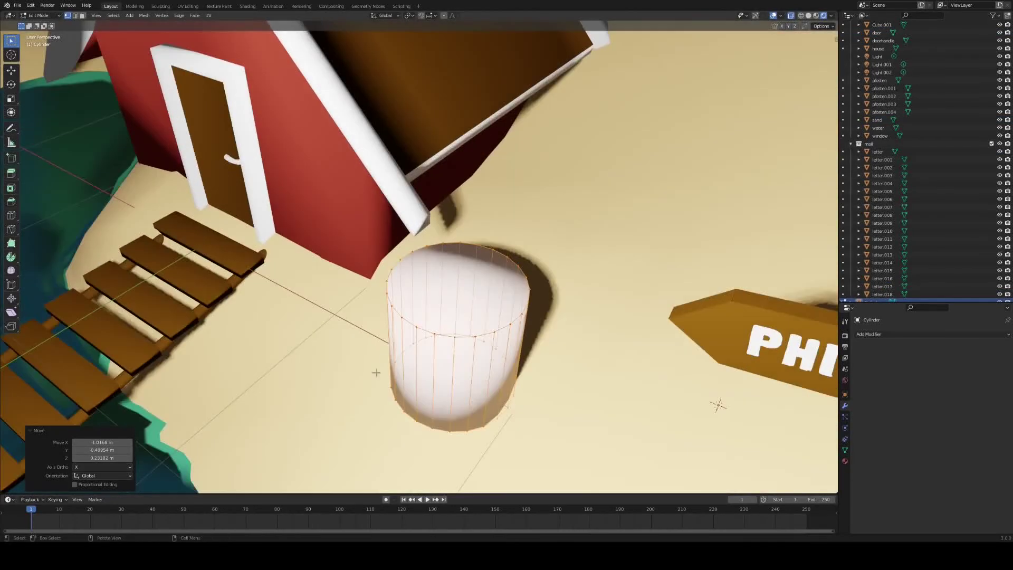
Scale in the cylinder's bottom ring, then add a loop cut above it and widen that loop by 1.208.
key("alt+a")
key("s")
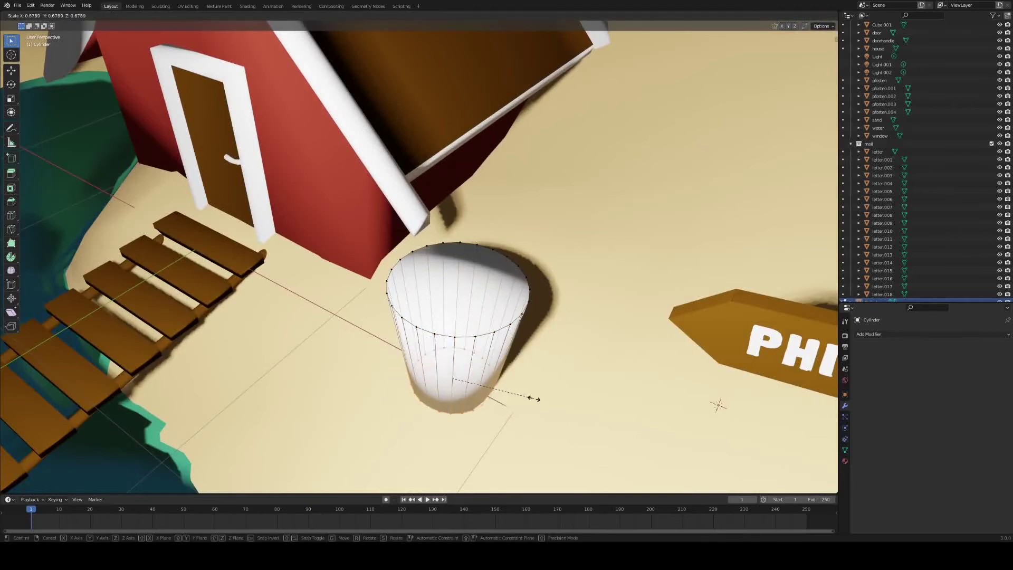
left_click(463, 359)
left_click(467, 360)
key("s")
left_click(479, 354)
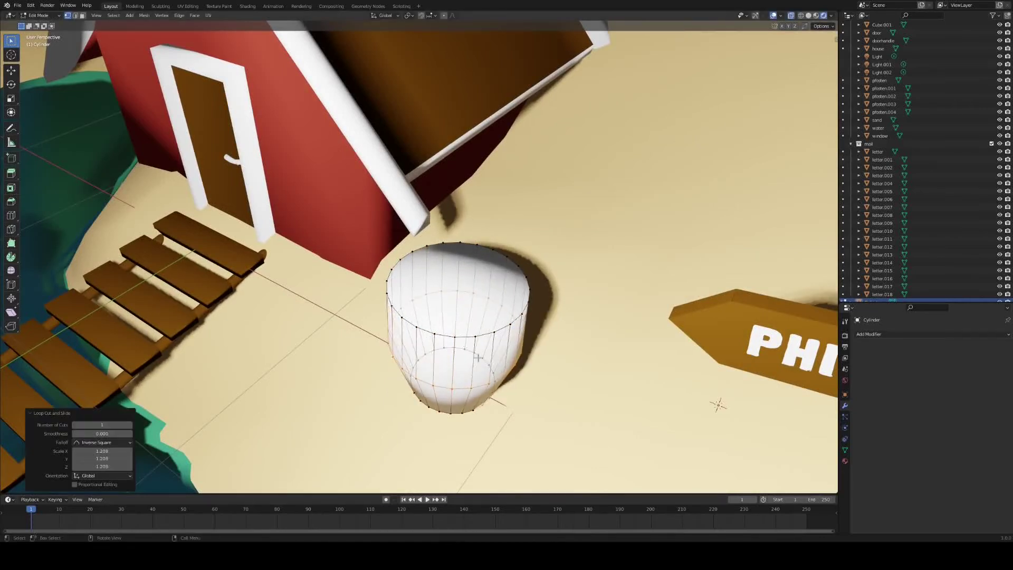
middle_click_drag(479, 354, 418, 252)
key("alt+a")
key("g")
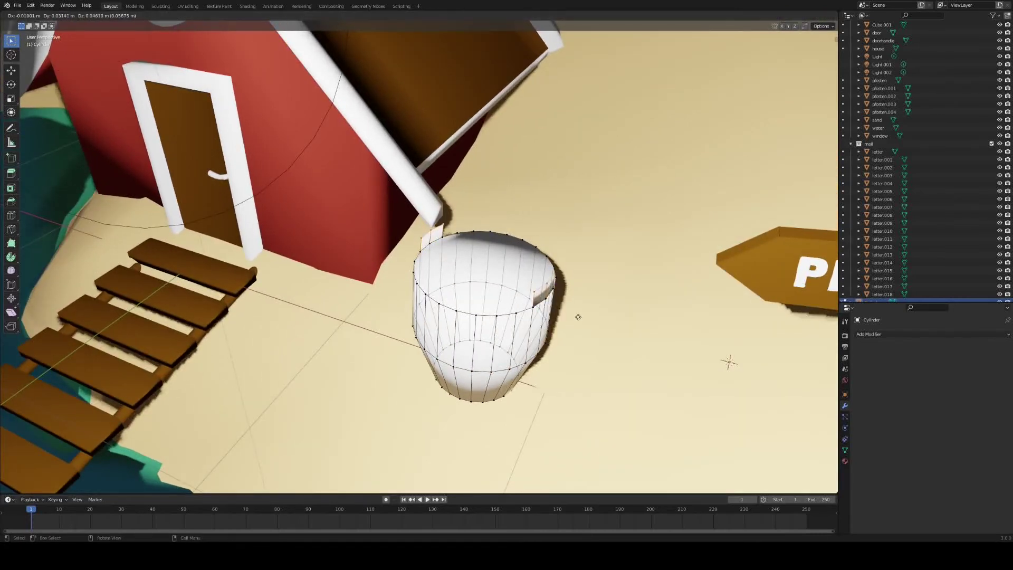
right_click(578, 320)
left_click(475, 314)
left_click(495, 316, "shift")
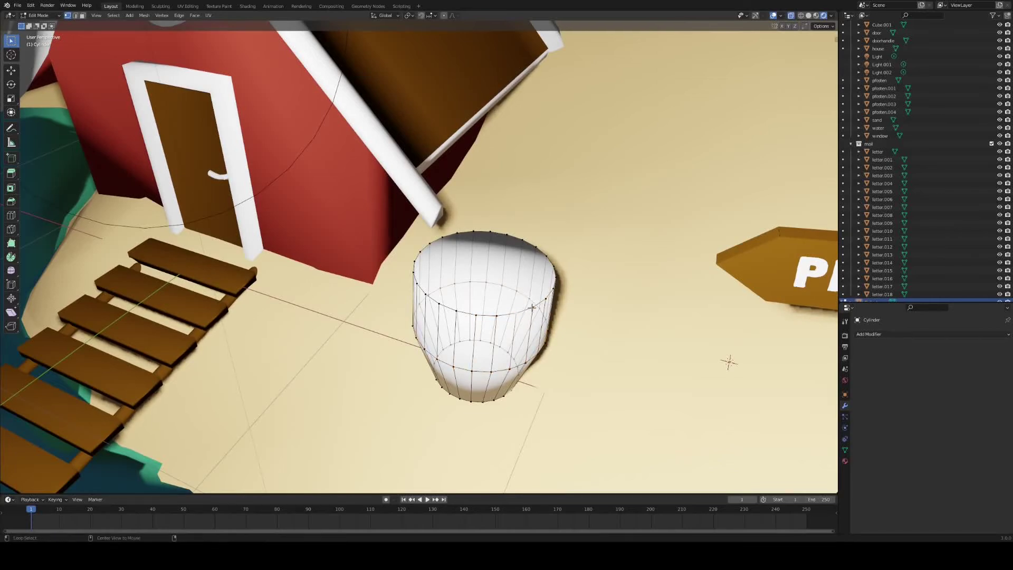
Extrude the cylinder's top face, scale it inward to 0.905 and extrude it downward to hollow out the barrel.
key("e")
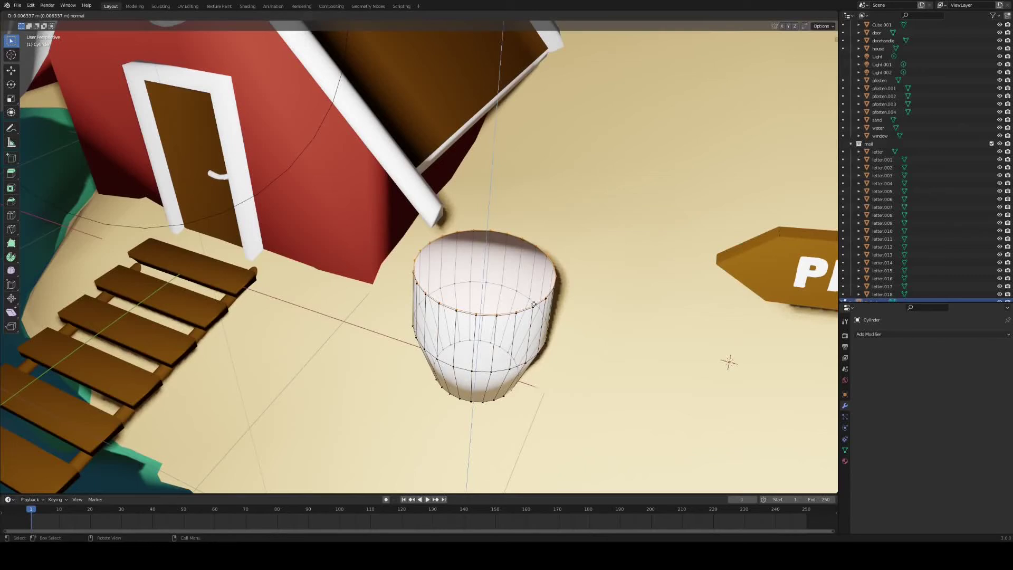
left_click(534, 304)
key("s")
left_click(554, 305)
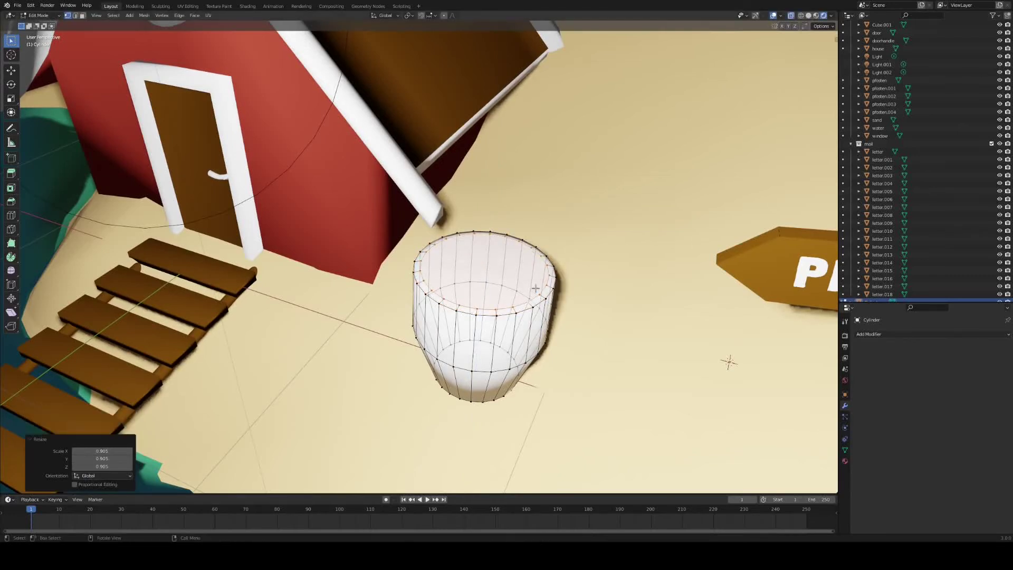
key("e")
left_click(536, 326)
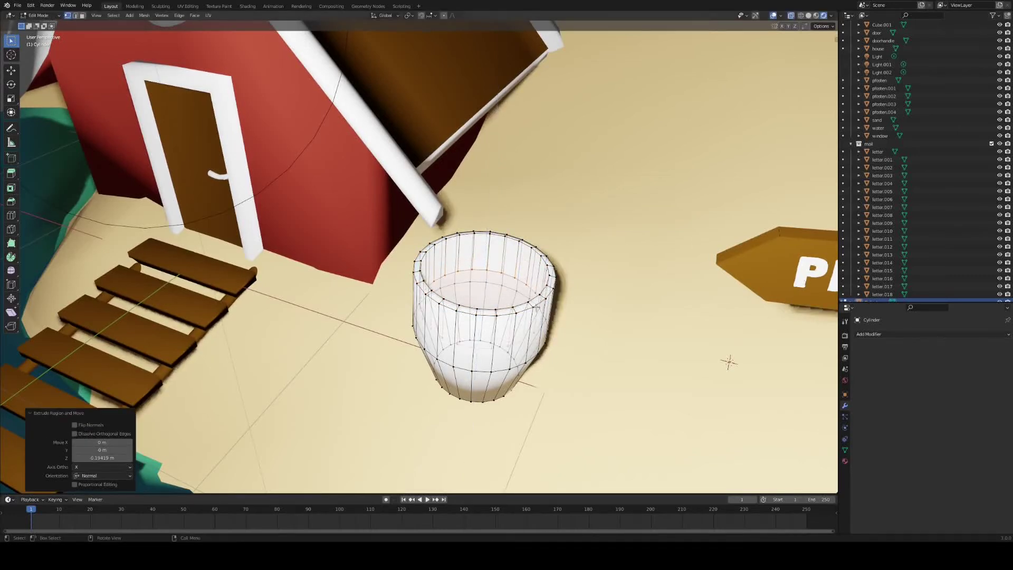
Finish editing the barrel mesh and assign the existing wood material to it.
key("Tab")
left_click(660, 338)
left_click(845, 460)
left_click(859, 384)
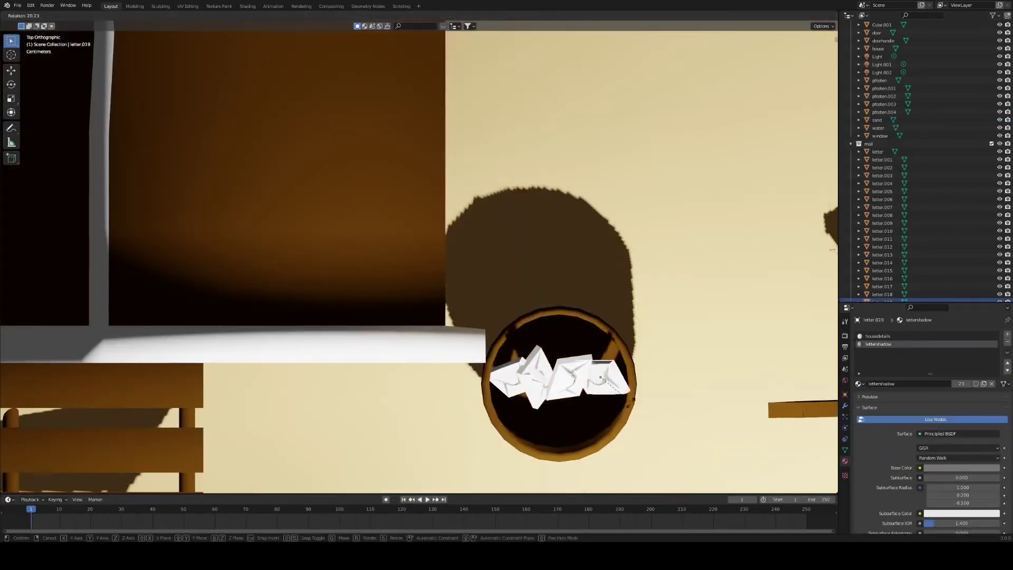
Place the letter at the barrel's right rim and rotate the leftmost letter to vary the pile.
left_click(629, 403)
left_click(510, 386)
key("r")
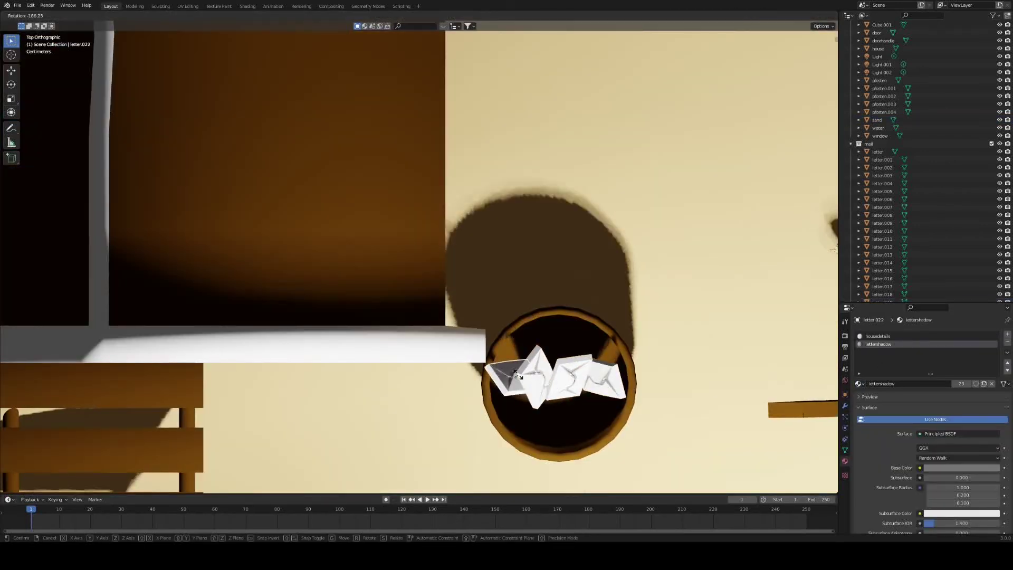
left_click(539, 386)
Duplicate letters three times and spread the copies over the front, back and right side of the barrel opening.
key("shift+d")
left_click(577, 426)
key("shift+d")
left_click(580, 363)
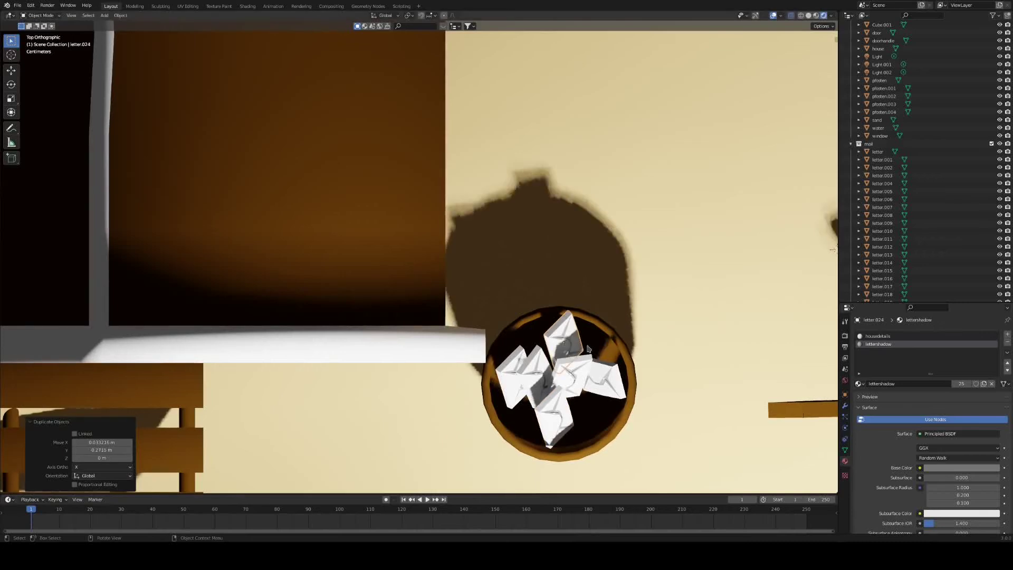
key("shift+d")
left_click(611, 405)
Rotate the newest letter and tuck it into the barrel's front, then shift the front-left letter slightly lower.
middle_click_drag(611, 405, 486, 298)
key("r")
left_click(470, 307)
key("g")
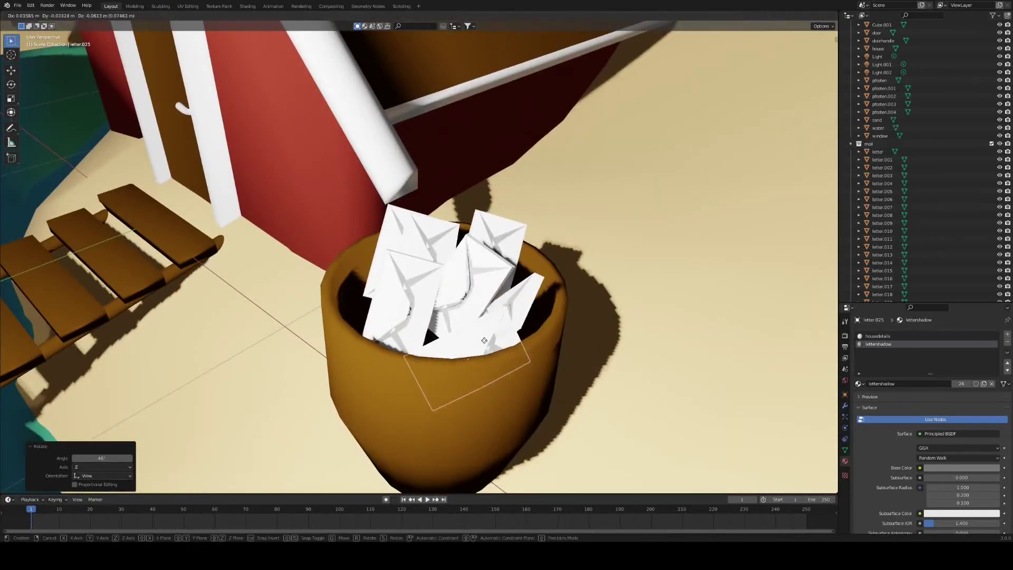
left_click(477, 348)
left_click(413, 300)
key("g")
left_click(408, 314)
Rotate the letter at the back centre of the barrel, and tilt and reposition the one at its right rear.
left_click(441, 253)
key("r")
left_click(447, 273)
left_click(454, 293)
left_click(500, 236)
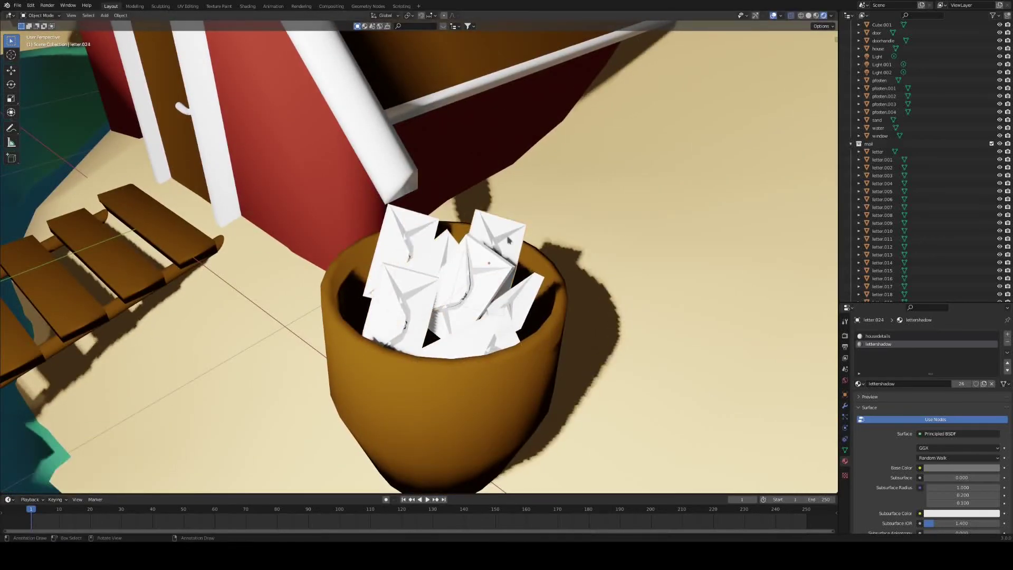
key("r")
left_click(481, 255)
key("g")
left_click(493, 259)
Rotate the rear-left letter in the barrel and move it and the front-left letter deeper into the pile.
left_click(393, 240)
key("r")
key("g")
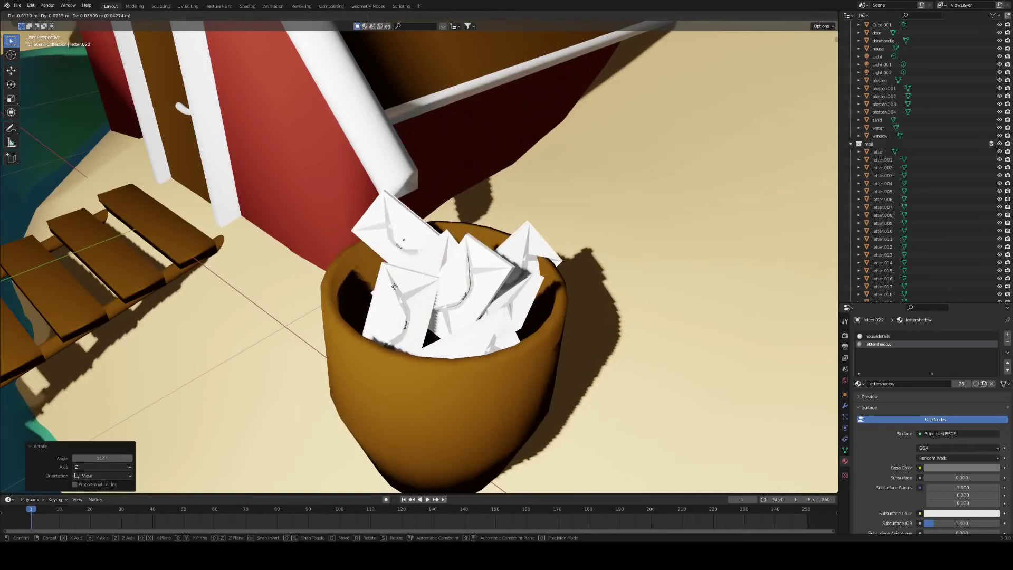
left_click(380, 328)
left_click(400, 320)
key("g")
left_click(384, 326)
Reposition the letter at the barrel's right side and adjust the rotation of the letters at its left.
middle_click_drag(384, 326, 432, 332)
scroll(433, 331, "down", 4)
left_click(537, 287)
key("g")
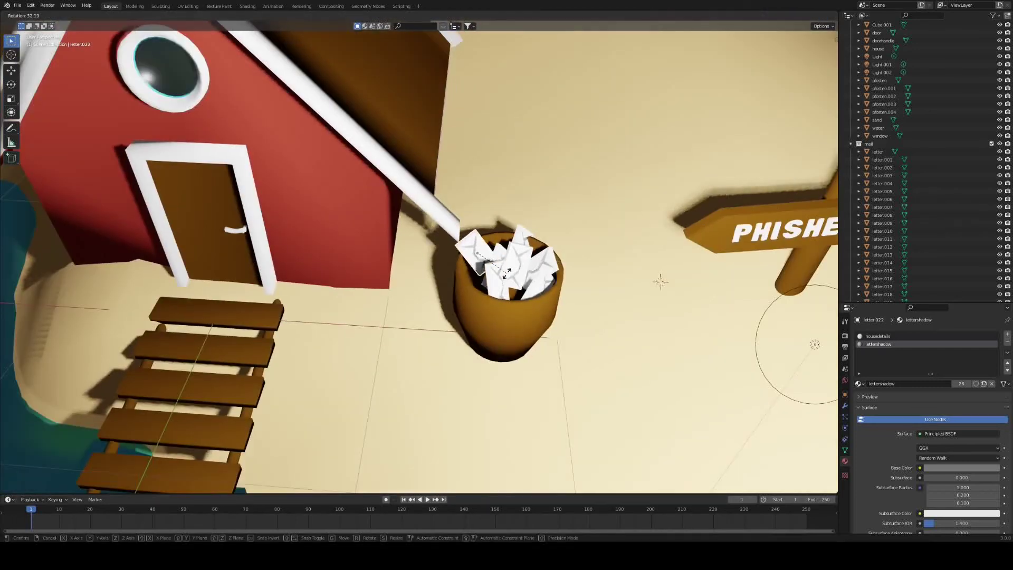
left_click(529, 279)
middle_click_drag(551, 247, 479, 228)
key("r")
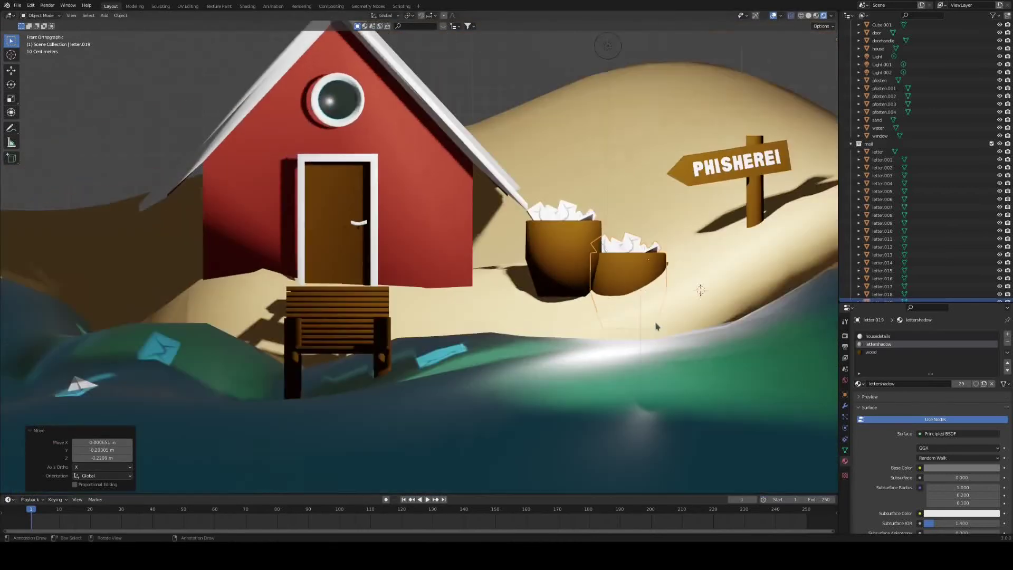
Scale down the duplicated barrel with its letters and place it on the sand directly in front of the large barrel.
middle_click_drag(701, 287, 654, 317)
scroll(596, 349, "up", 3)
left_click(570, 350)
key("g")
left_click(703, 364)
key("s")
left_click(695, 341)
key("g")
left_click(673, 349)
key("g")
left_click(667, 308)
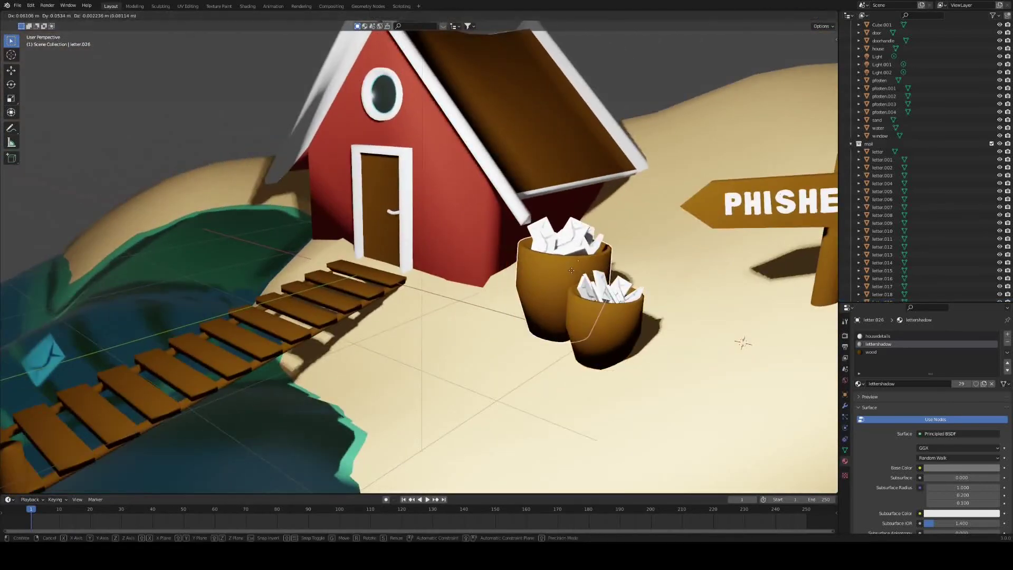
middle_click_drag(739, 344, 583, 276)
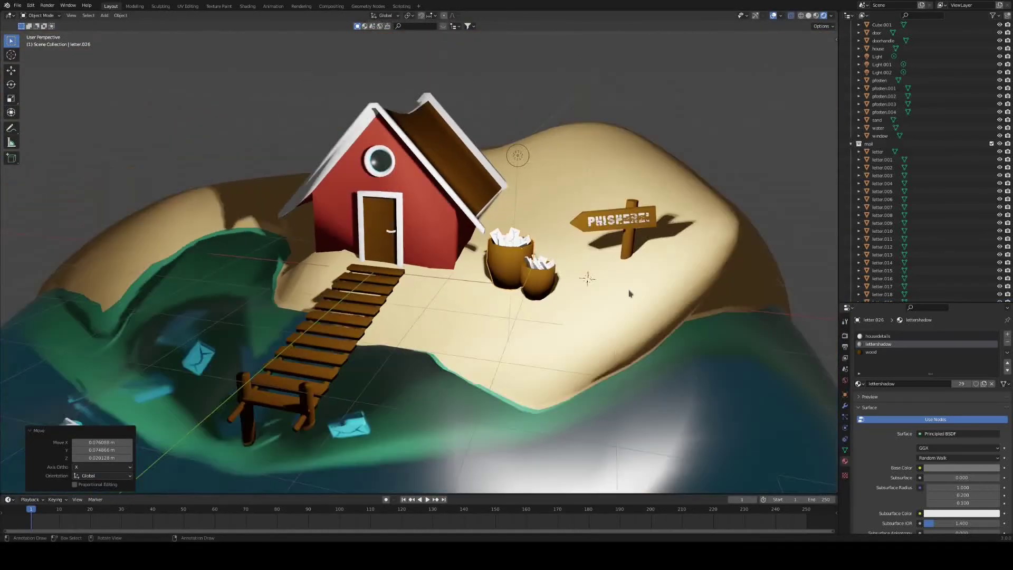
Bevel the inner edges of the backdrop behind the island with 5 segments to round its corners.
scroll(580, 294, "up", 3)
key("KP_0")
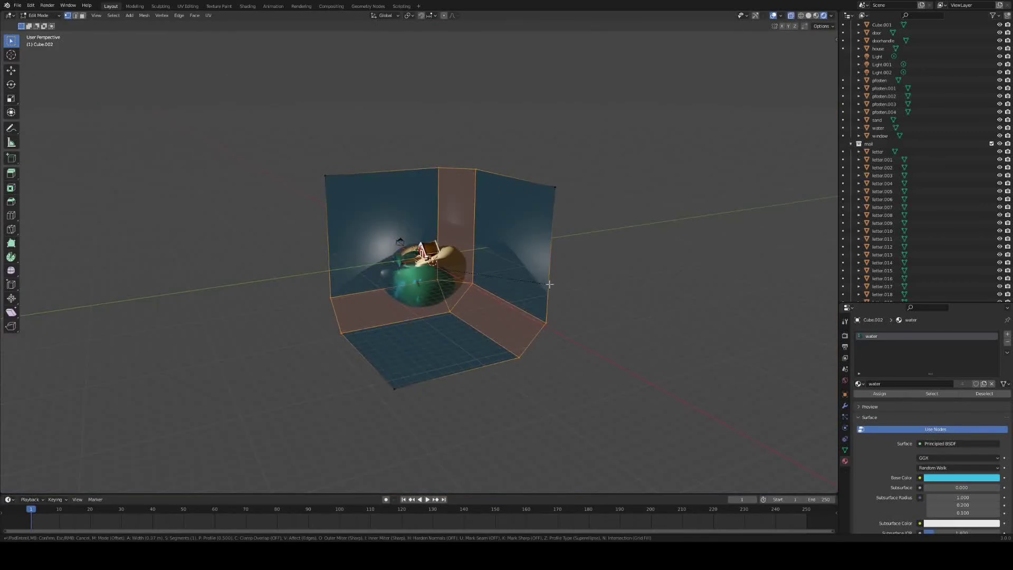
scroll(597, 275, "up", 4)
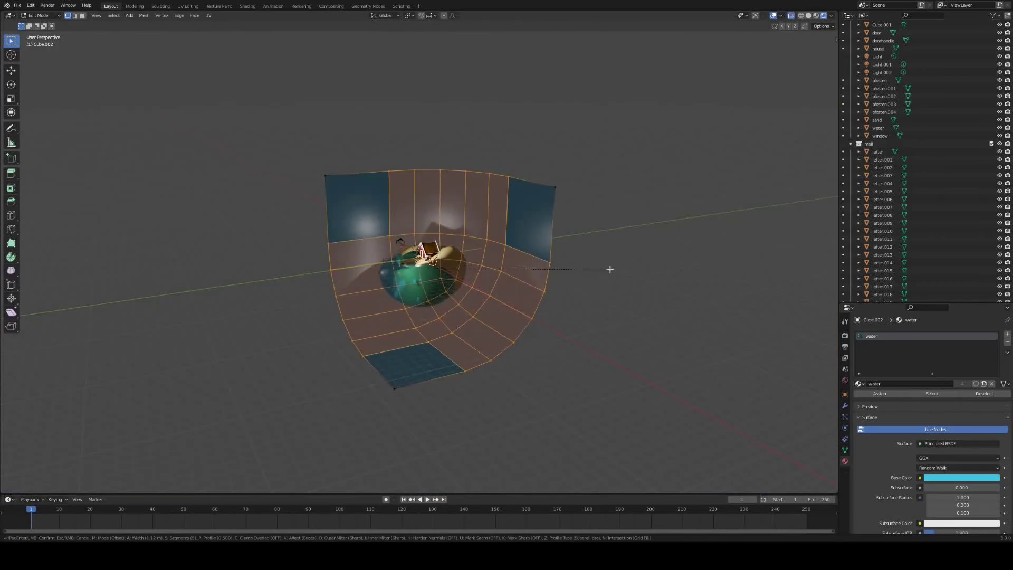
left_click(606, 269)
mouse_move(606, 269)
middle_mouse_down()
mouse_move(517, 262)
mouse_move(608, 267)
middle_mouse_up()
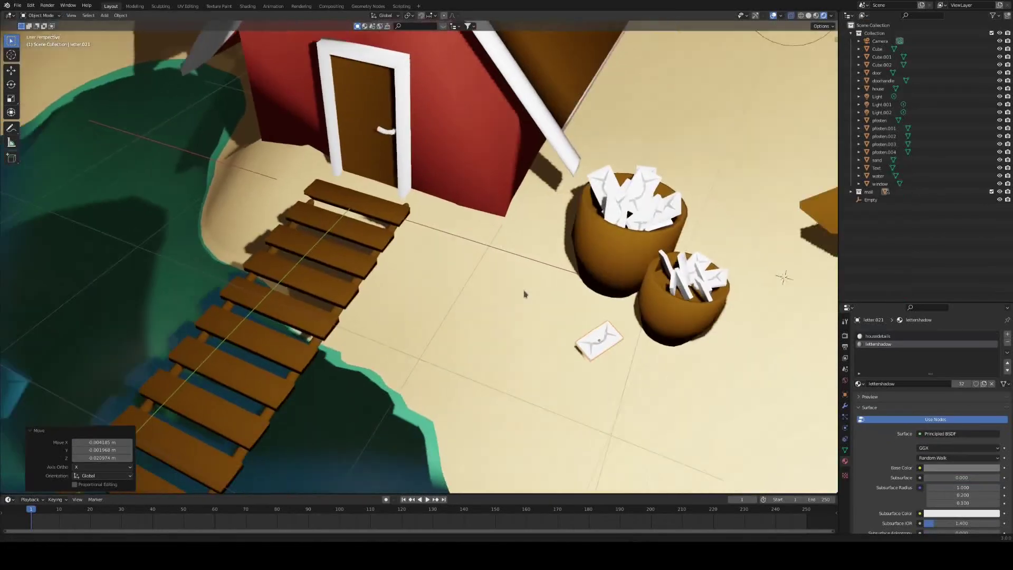
Duplicate the letter lying on the sand and place the copies in front of the two barrels.
middle_click_drag(525, 294, 533, 303)
key("shift+d")
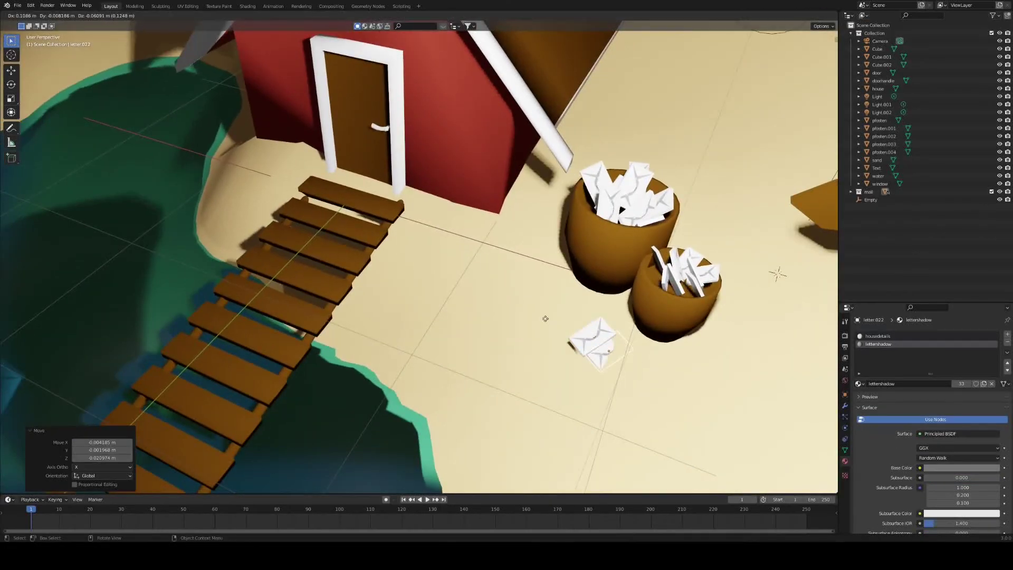
left_click(621, 317)
key("g")
left_click(639, 383)
key("g")
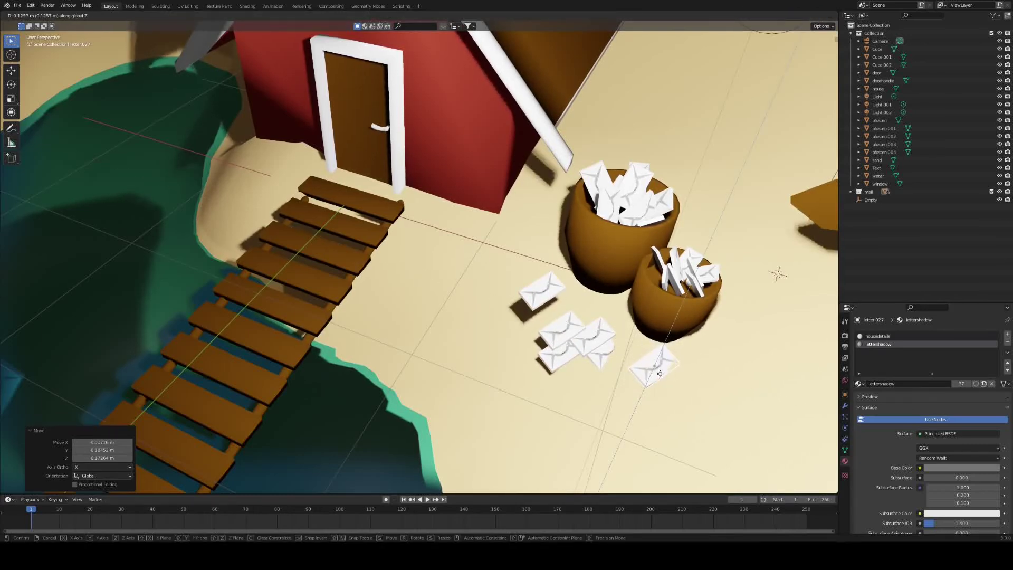
left_click(659, 371)
Rotate the letter beside the small barrel and the right-hand letter of the pile on the sand.
key("r")
left_click(724, 356)
left_click(607, 354)
key("r")
left_click(637, 361)
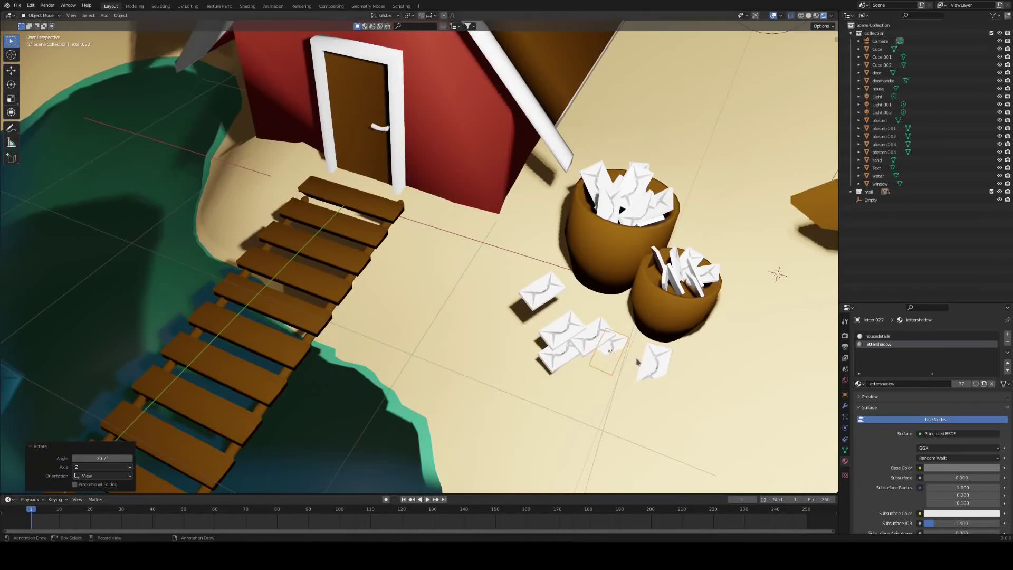
Move the right-hand letter of the sand pile, rotate it about Z and adjust its position.
key("g")
left_click(636, 363)
key("r")
key("z")
left_click(642, 343)
key("g")
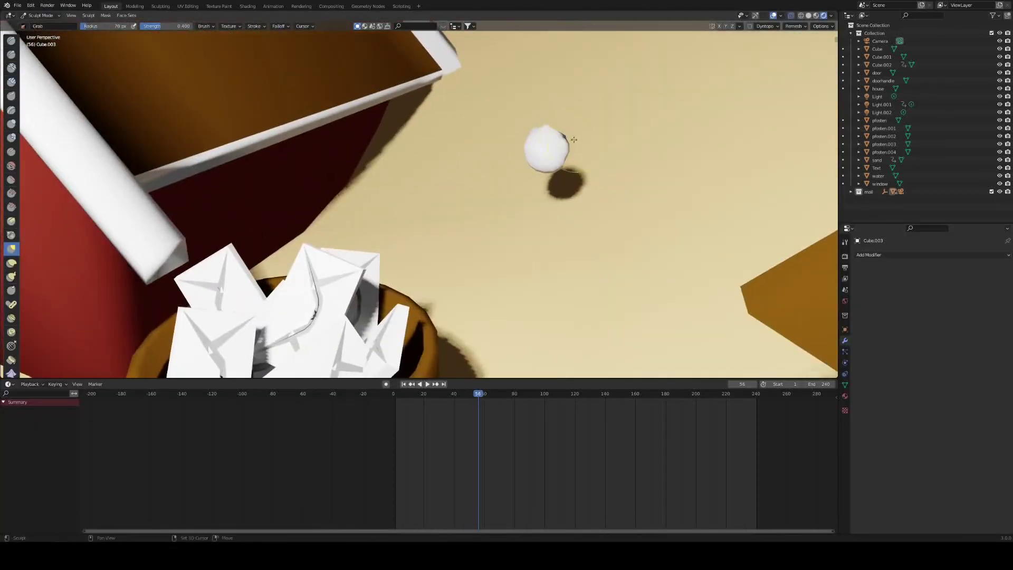
Sculpt the small white ball behind the barrels into a flattened pebble shape with the Grab brush.
left_click(592, 148)
left_click_drag(553, 151, 534, 159)
middle_click_drag(534, 160, 549, 127)
left_click_drag(552, 160, 552, 158)
middle_click_drag(554, 159, 581, 185)
scroll(581, 185, "down", 9)
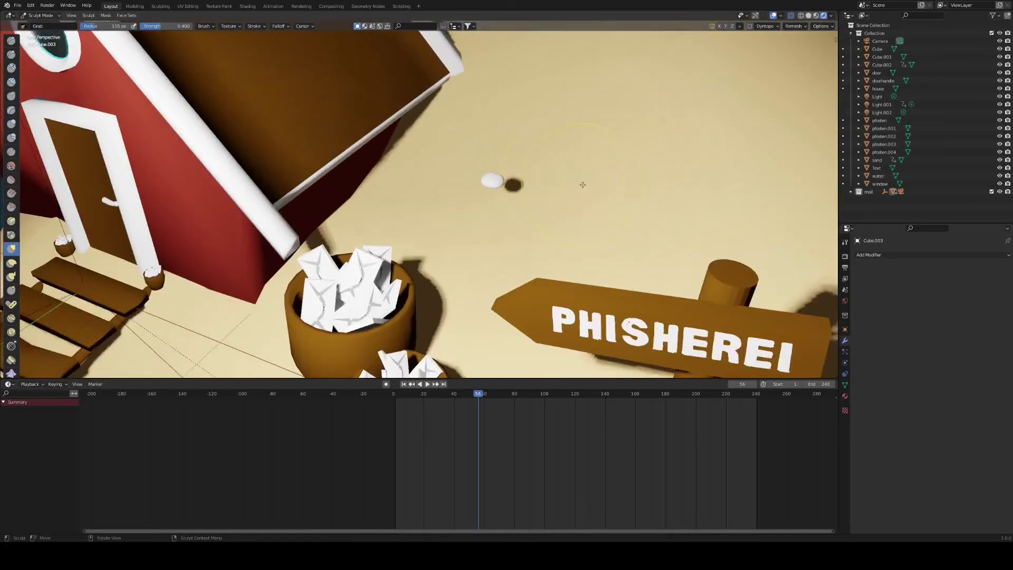
Give the pebble a new material named stone with a grey base colour.
left_click(844, 396)
left_click(858, 305)
left_click(939, 305)
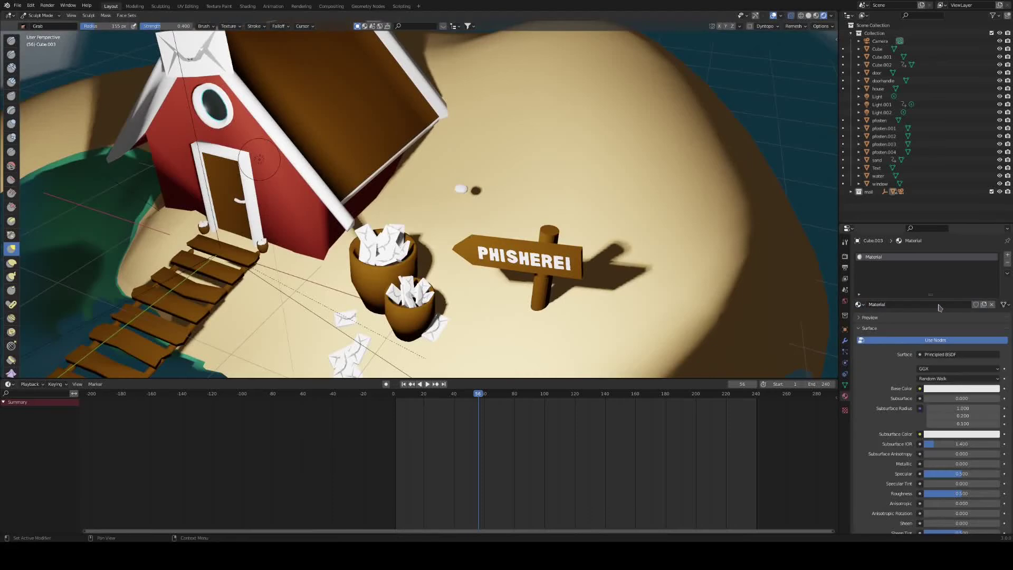
left_click(961, 388)
left_click_drag(970, 368, 944, 368)
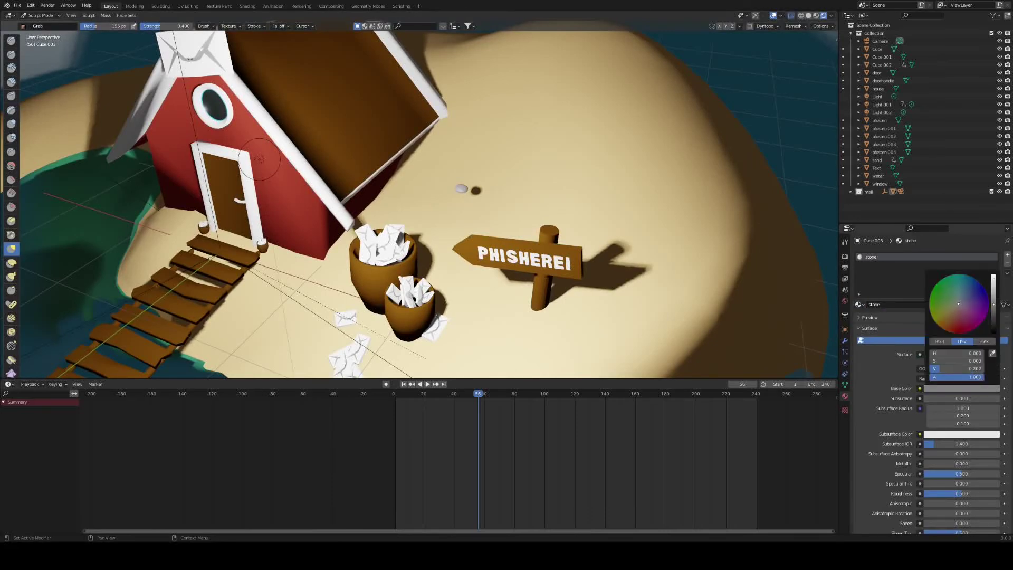
Return to Object Mode, scale the stone up by 1.343 and move it to the base of the house front.
key("Tab")
key("Tab")
left_click(41, 16)
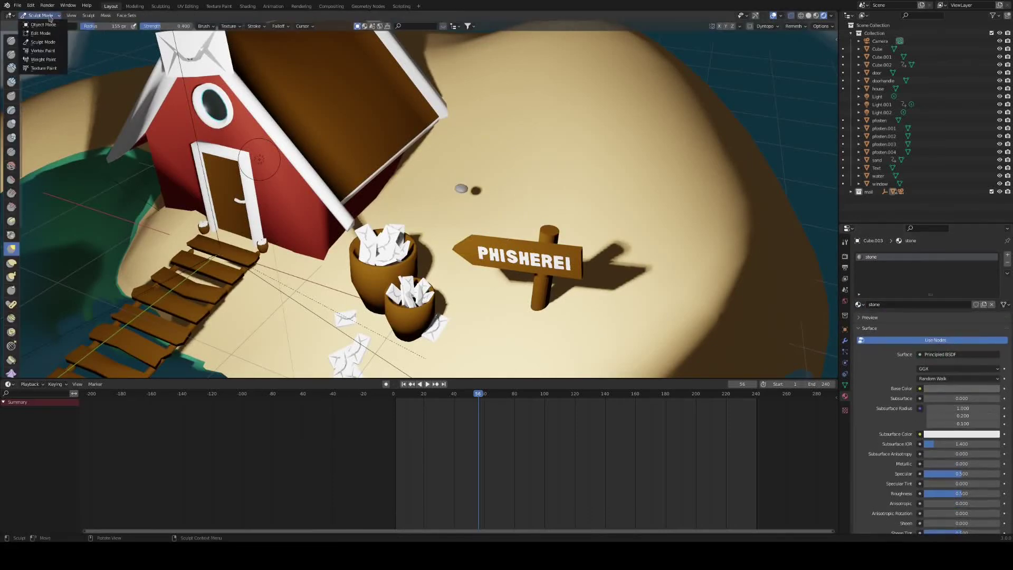
left_click(41, 25)
key("s")
left_click(515, 185)
middle_click_drag(515, 185, 532, 170)
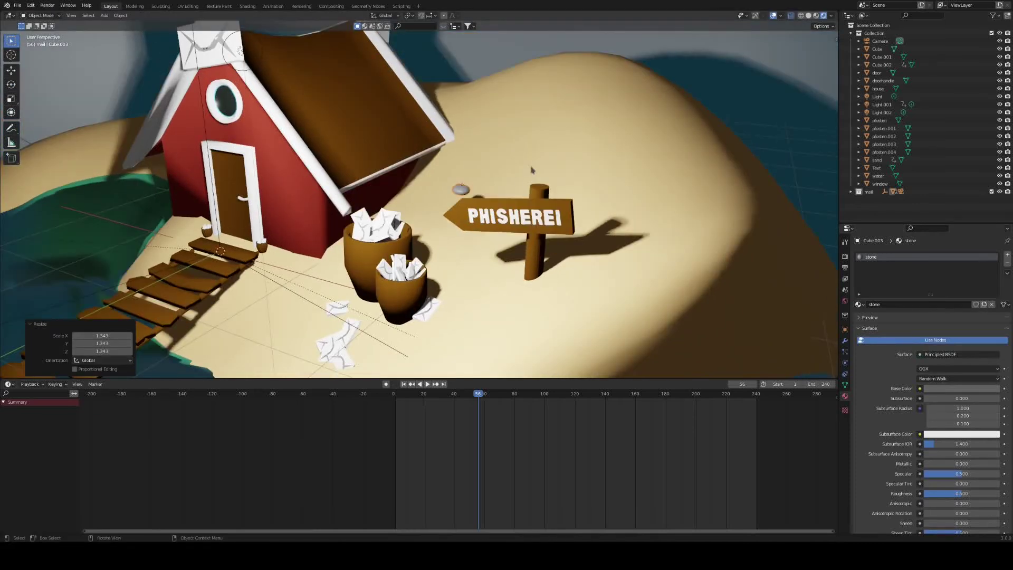
middle_click_drag(451, 194, 458, 208)
key("g")
left_click(298, 268)
Duplicate the stone beside the house's front corner and shift a copy along Y against the front wall.
mouse_move(298, 268)
middle_mouse_down()
mouse_move(314, 224)
mouse_move(318, 266)
middle_mouse_up()
key("shift+d")
left_click(338, 258)
middle_click_drag(339, 258, 362, 206)
key("Return")
key("g")
key("y")
left_click(295, 233)
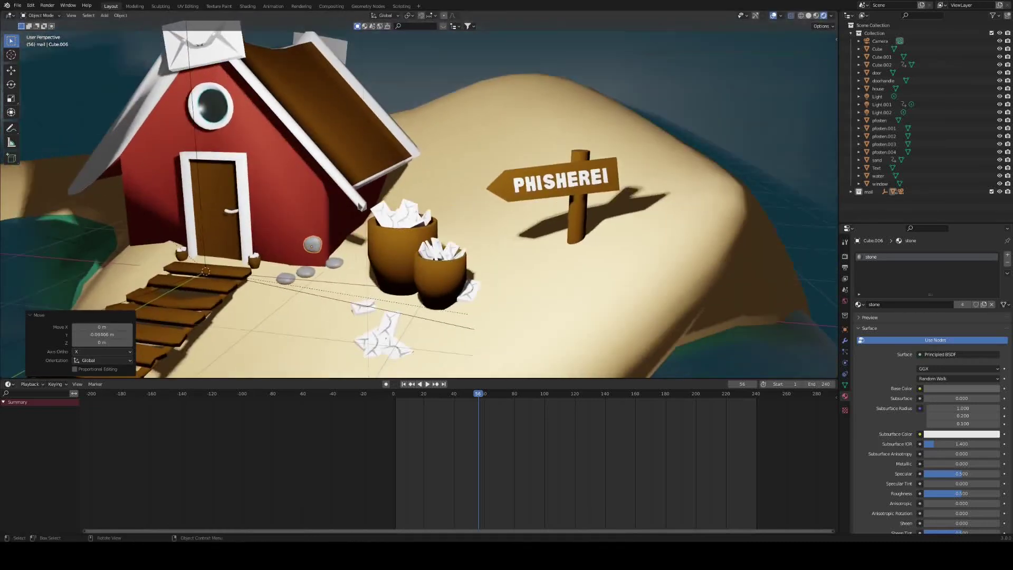
Stack copies of the wall stone up the house front beside the door, scaling the top one to 0.673.
key("KP_1")
key("shift+d")
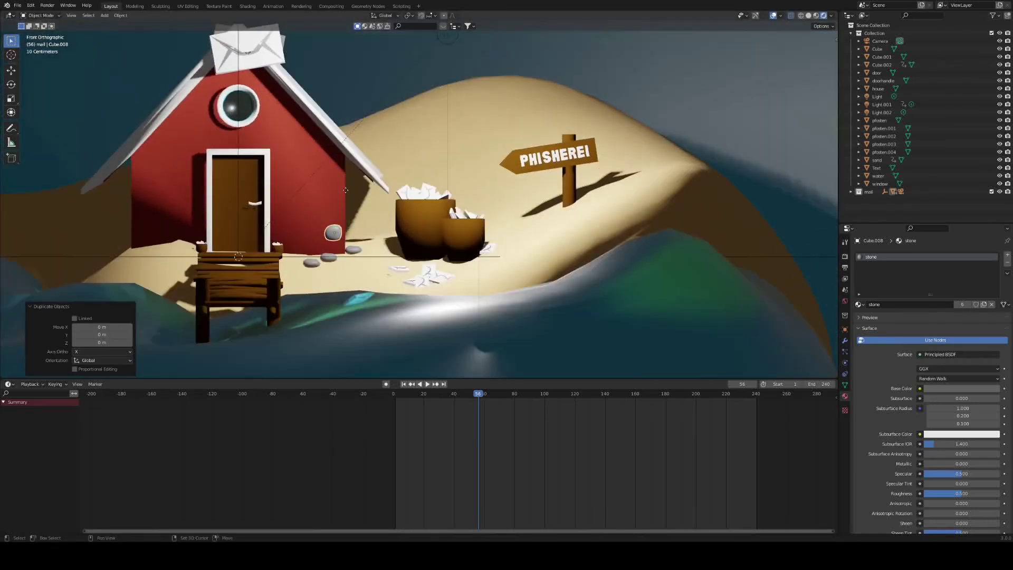
key("s")
left_click(365, 219)
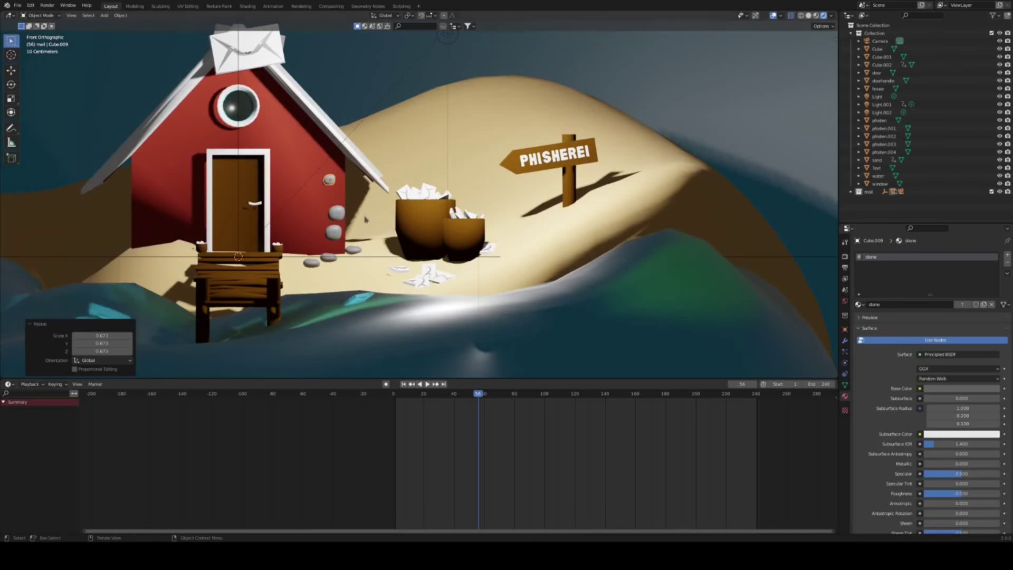
left_click(344, 217)
key("g")
left_click(343, 218)
middle_click_drag(343, 217, 338, 242)
Try to duplicate the upper wall stone onto the other side of the house front.
left_click(317, 188)
key("shift+d")
left_click(142, 208)
key("ctrl+z")
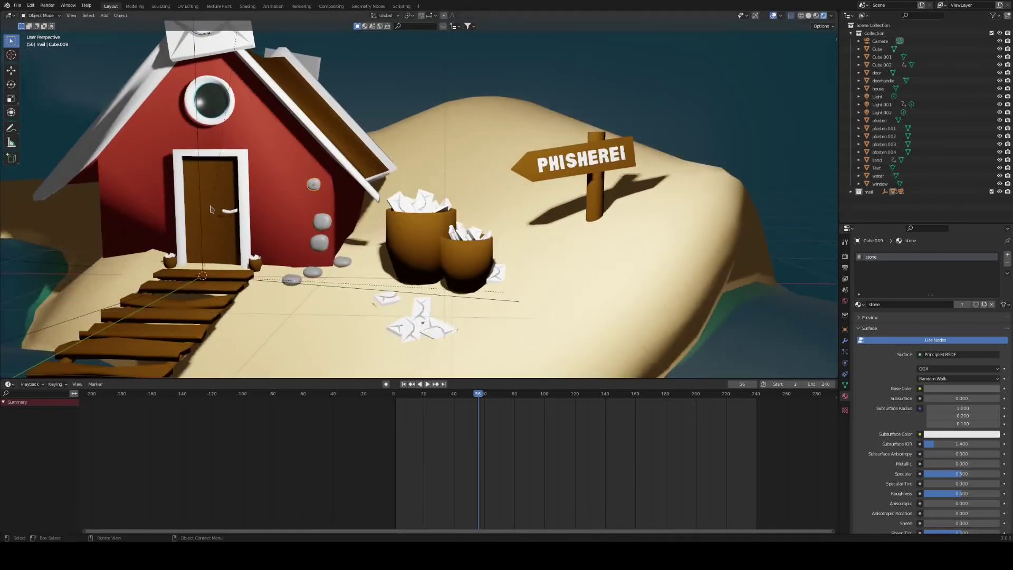
Place a stone copy on the house front left of the door, aligned in front view.
key("KP_1")
left_click(139, 210)
middle_click_drag(138, 210, 606, 203)
Place a large stone with smaller copies on the sand behind the PHISHEREI signpost.
left_click(523, 187)
left_click(550, 172)
left_click(478, 231)
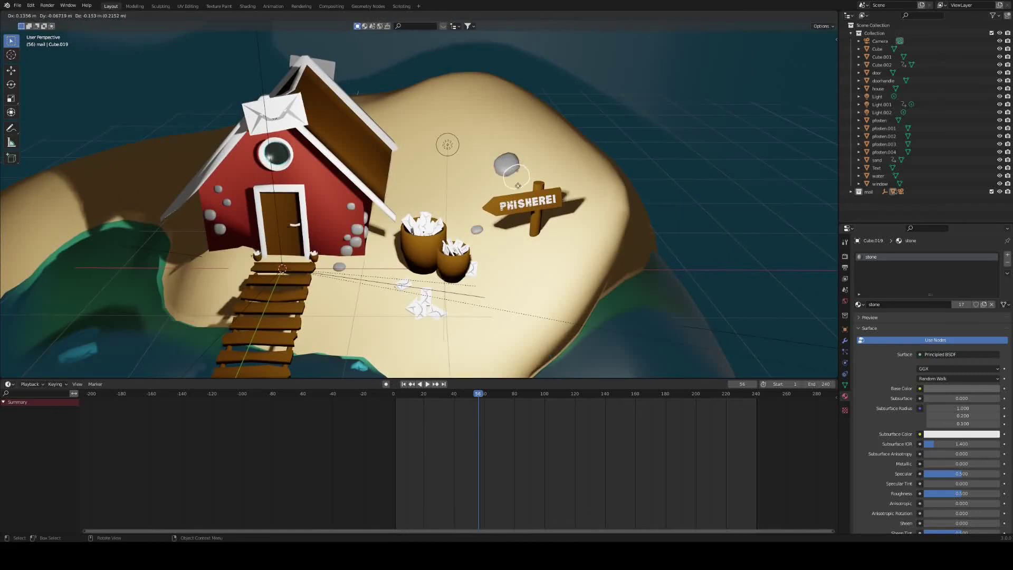
left_click(485, 181)
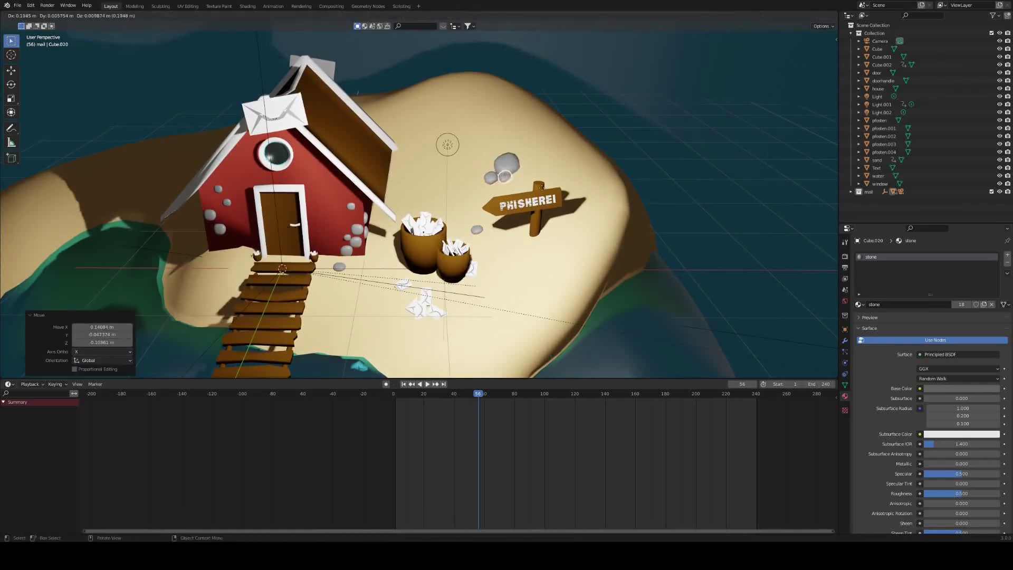
left_click(539, 193)
middle_click_drag(540, 193, 480, 201)
Duplicate another stone and position the copy on the island's sand.
key("shift+d")
left_click(560, 211)
key("g")
left_click(524, 155)
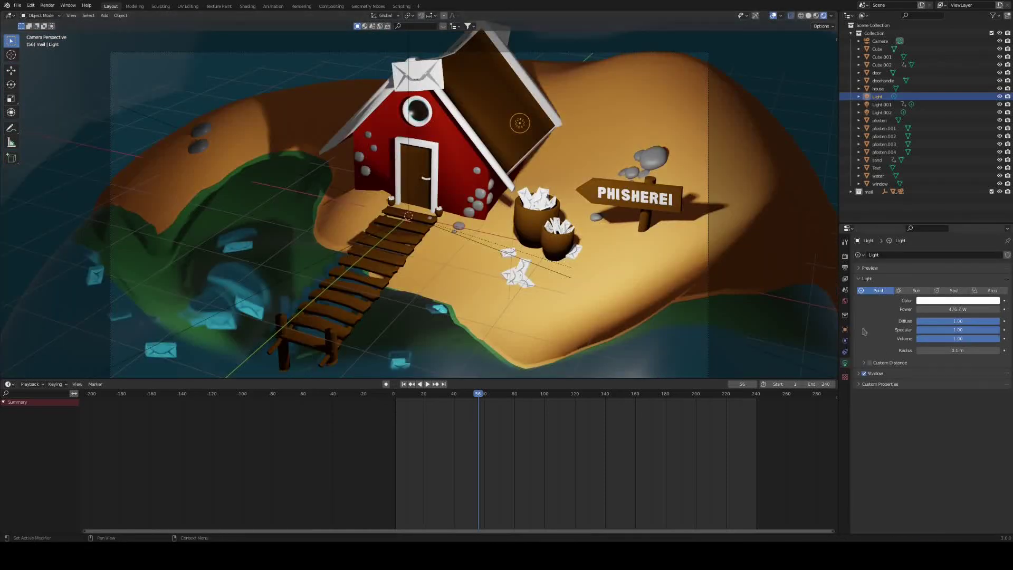
Play the animation in the camera view to check the scene in motion.
scroll(486, 302, "down", 2)
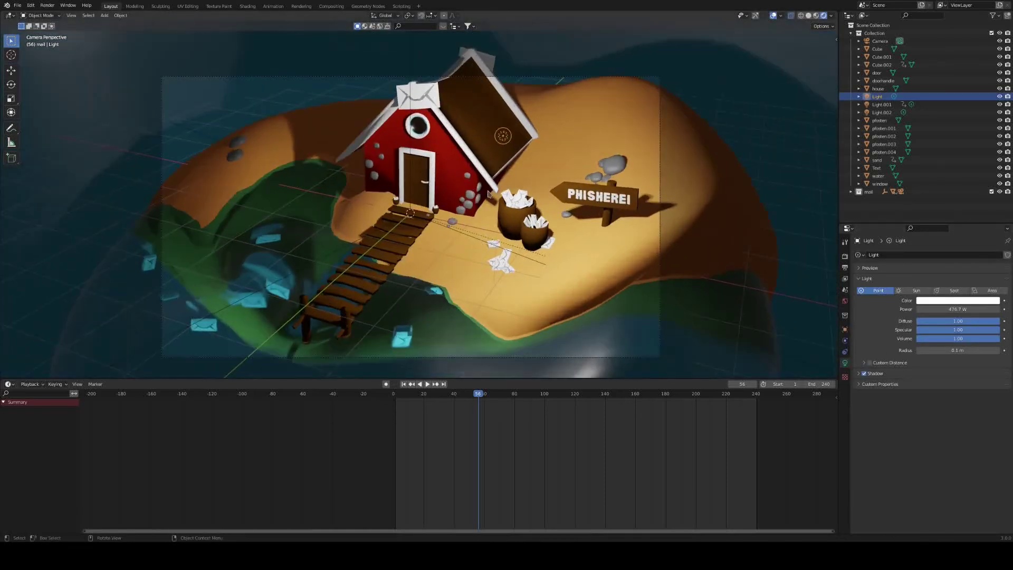
key("space")
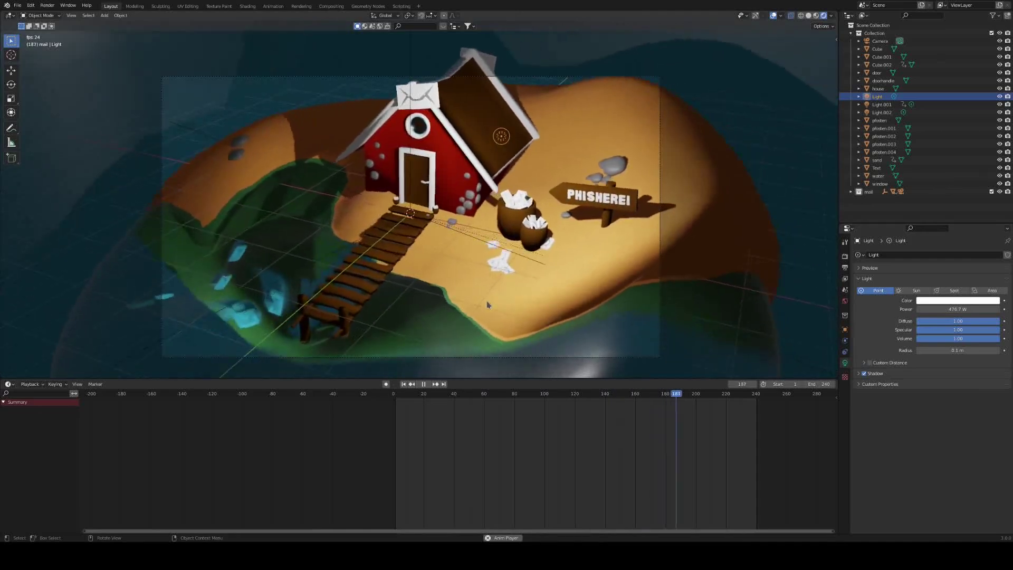